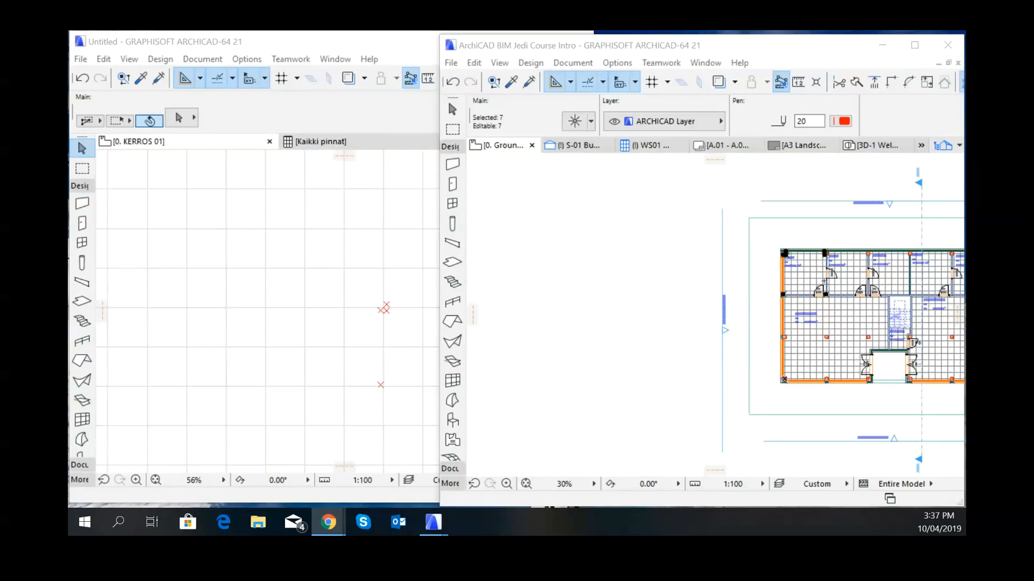
- Examine the layers and fill types of the ArchiCAD BIM Jedi Course Intro project in the Attribute Manager
left_click(688, 267)
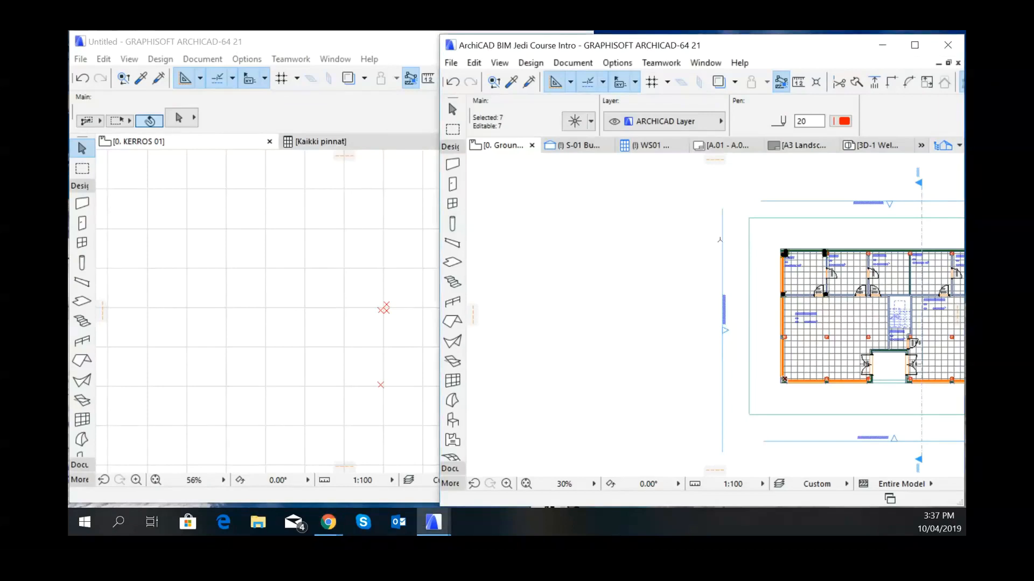
left_click(617, 63)
mouse_move(635, 82)
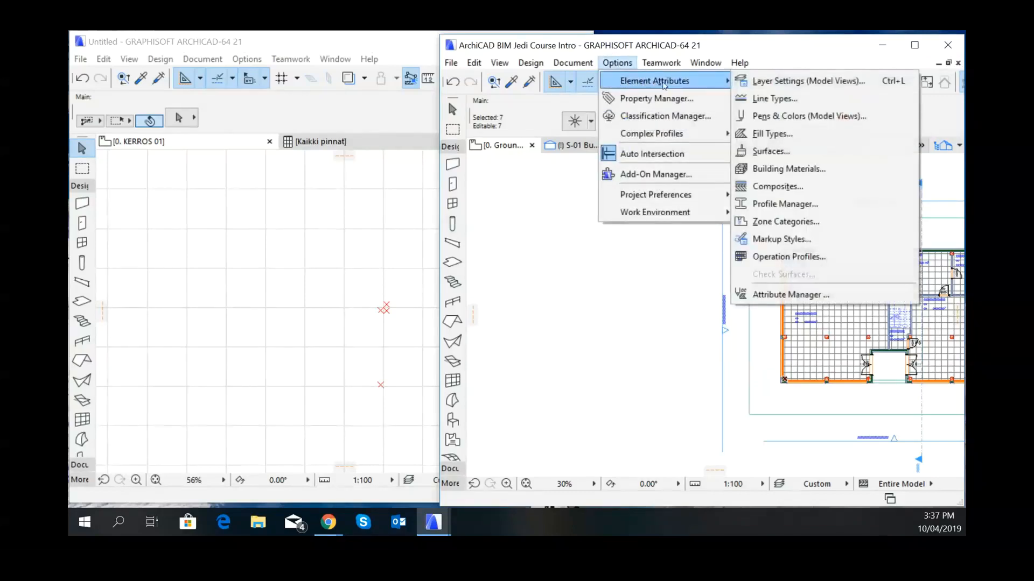
left_click(770, 293)
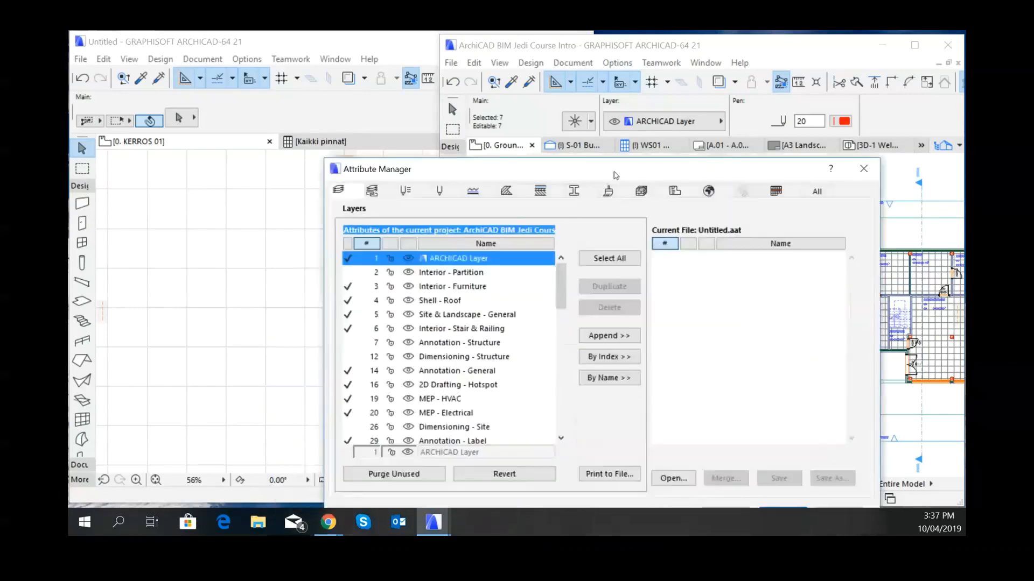
scroll(512, 319, "down", 4)
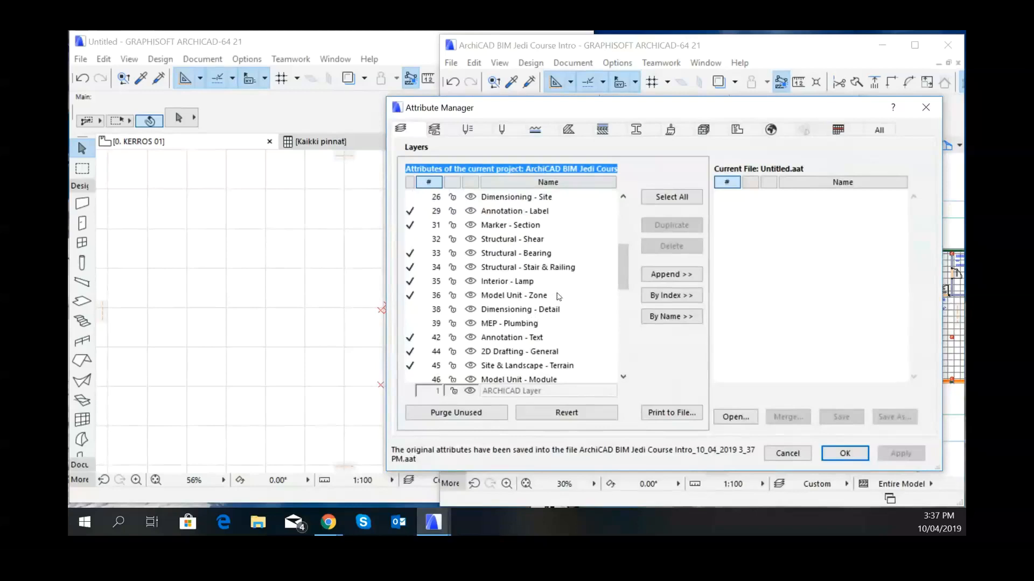
left_click_drag(624, 272, 625, 314)
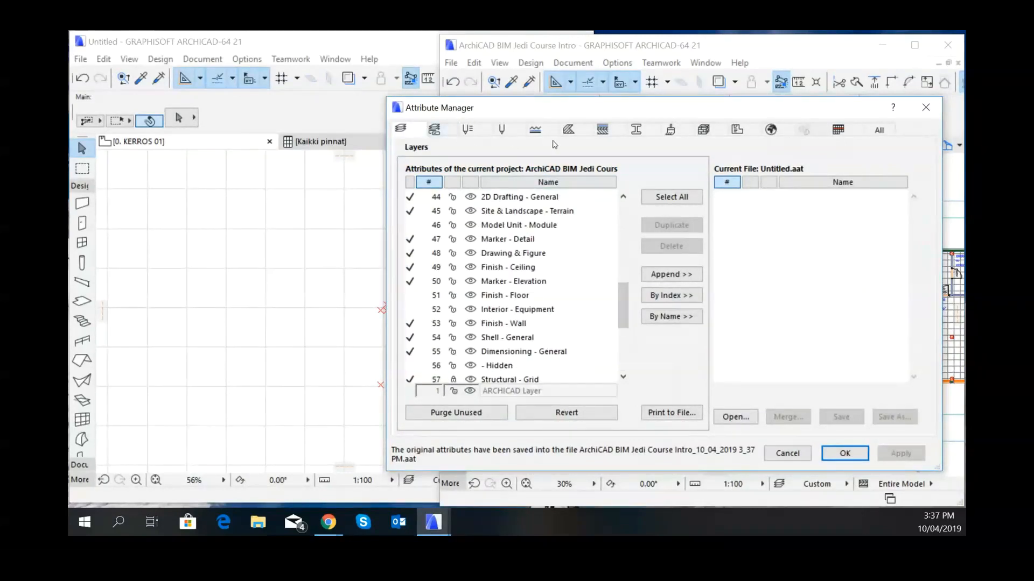
left_click(568, 129)
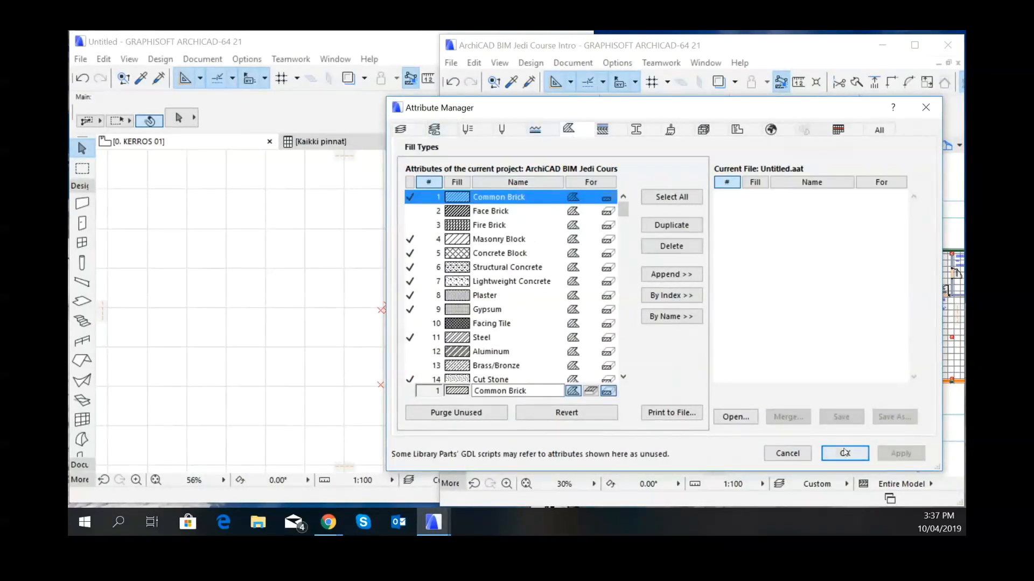
left_click(788, 454)
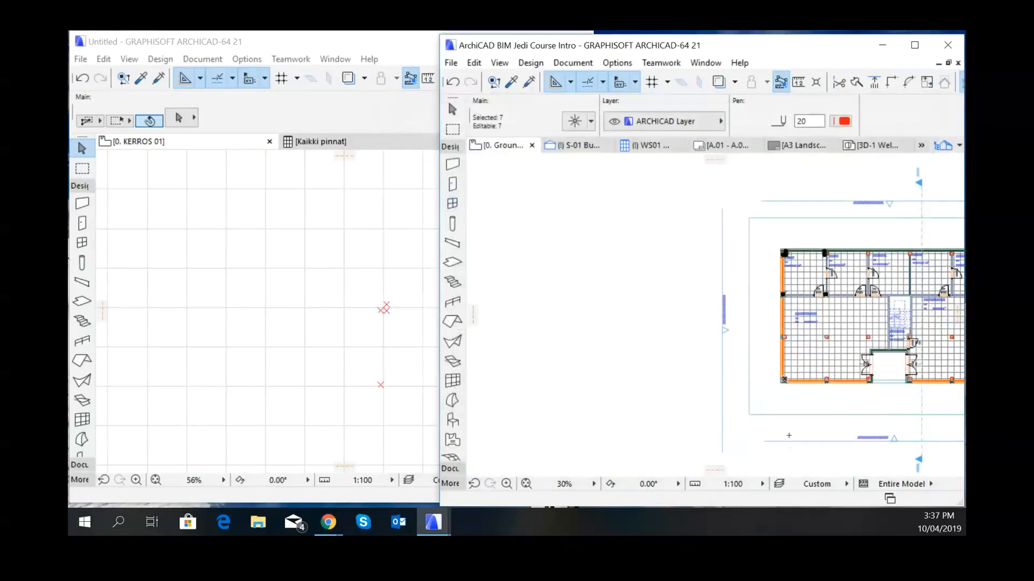
- Switch to the Untitled project and examine its layers and composite structures in the Attribute Manager
left_click(384, 202)
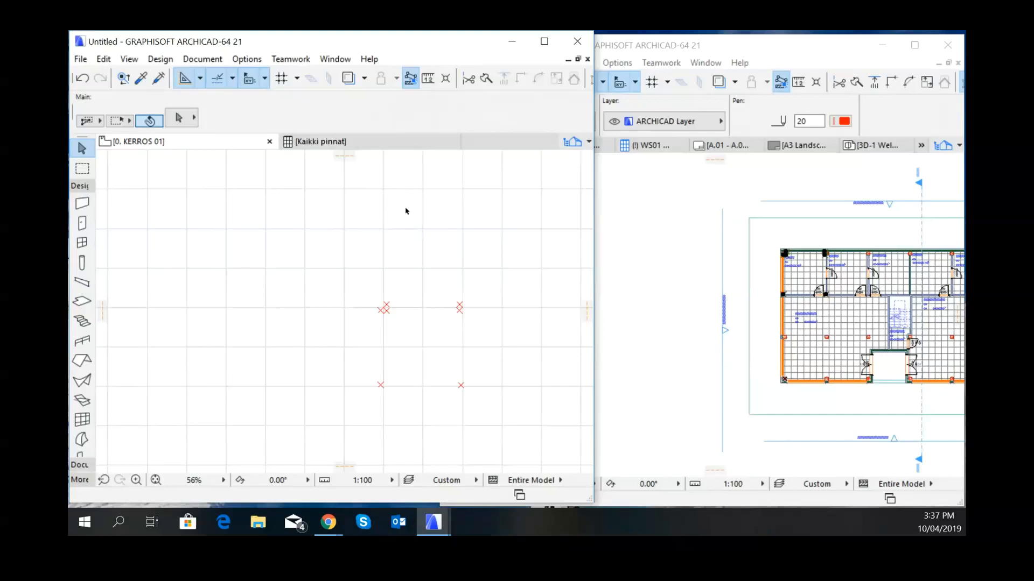
left_click(245, 60)
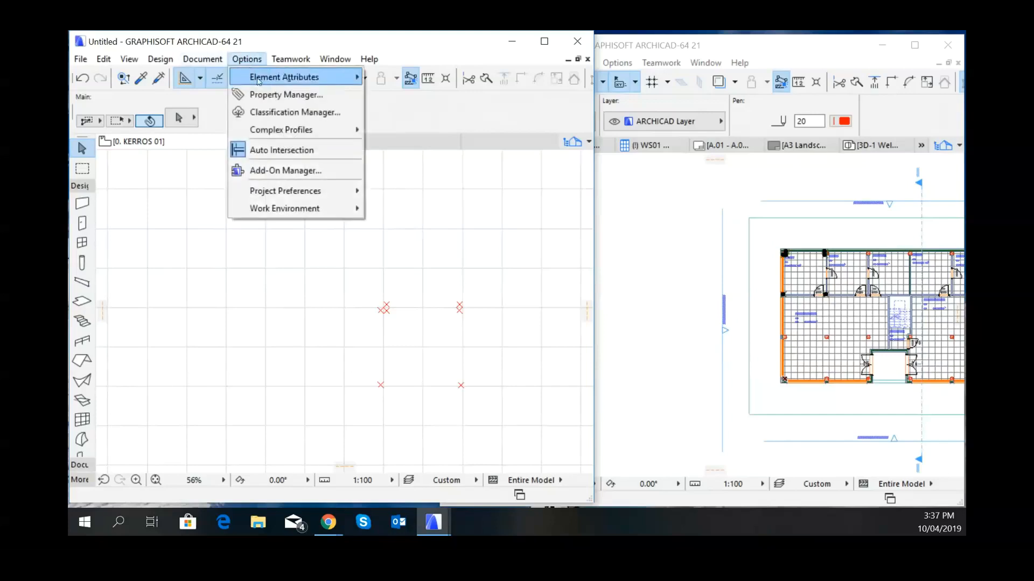
mouse_move(315, 78)
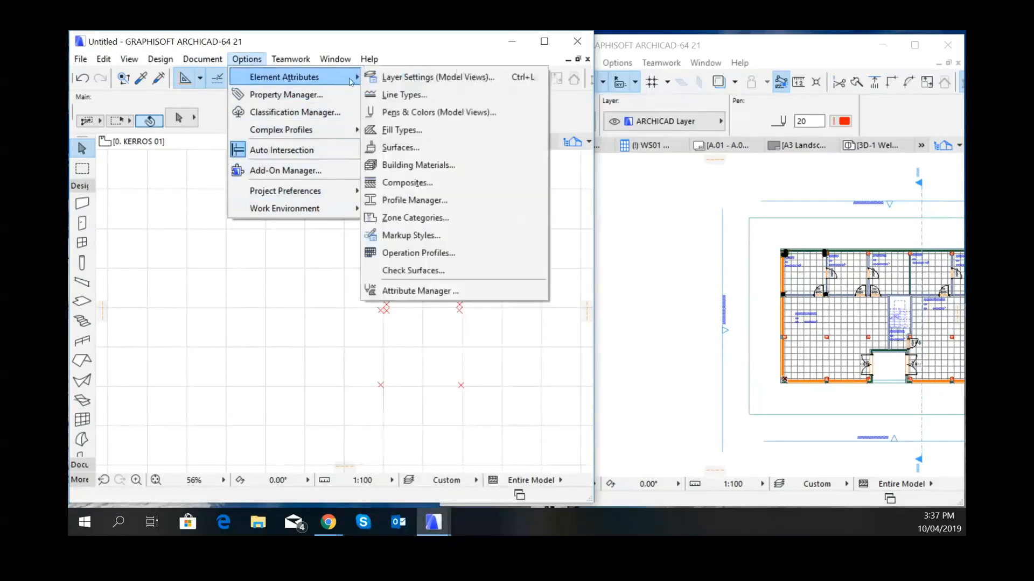
left_click(430, 290)
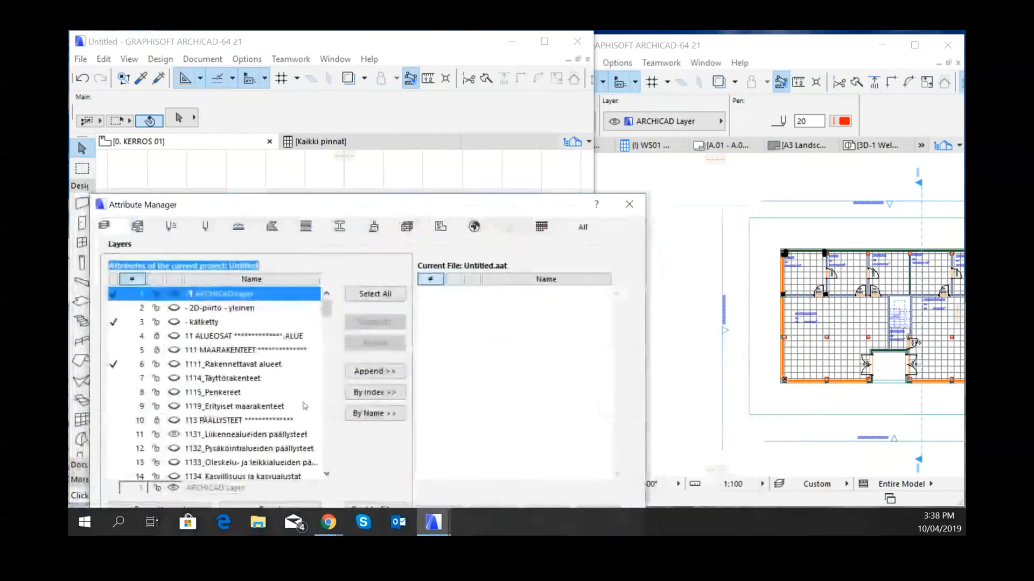
scroll(286, 406, "down", 7)
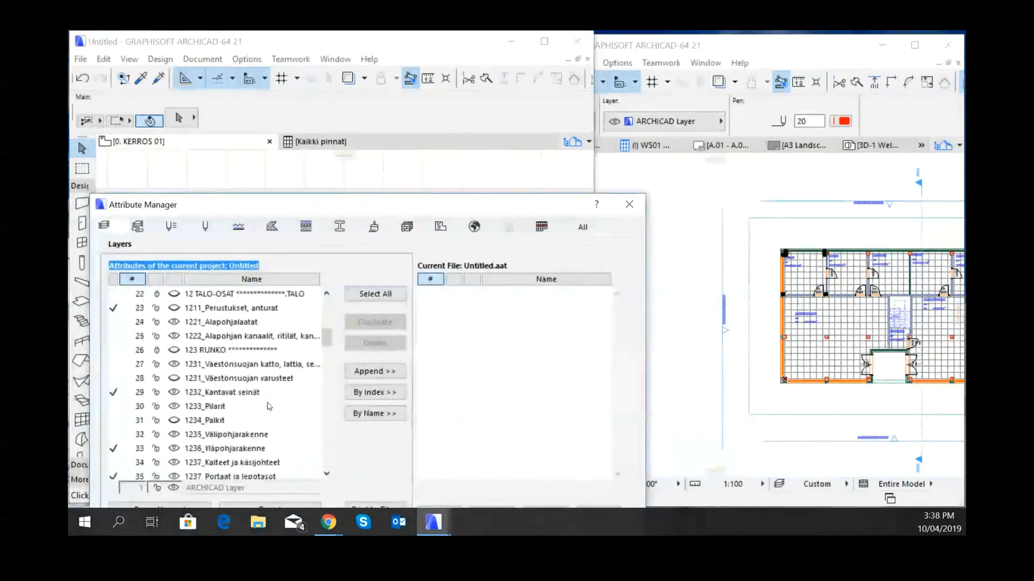
left_click(305, 227)
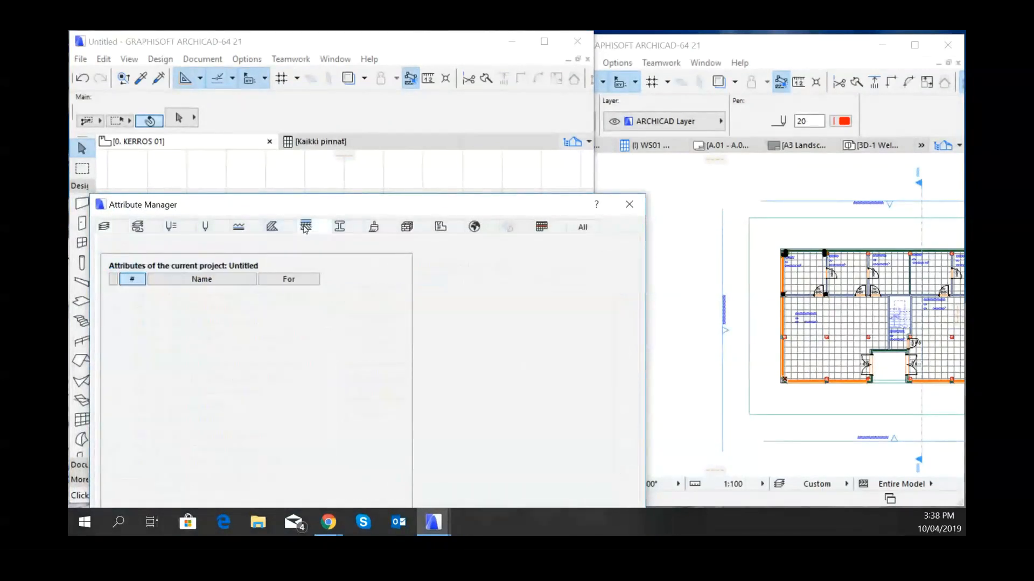
scroll(285, 382, "down", 7)
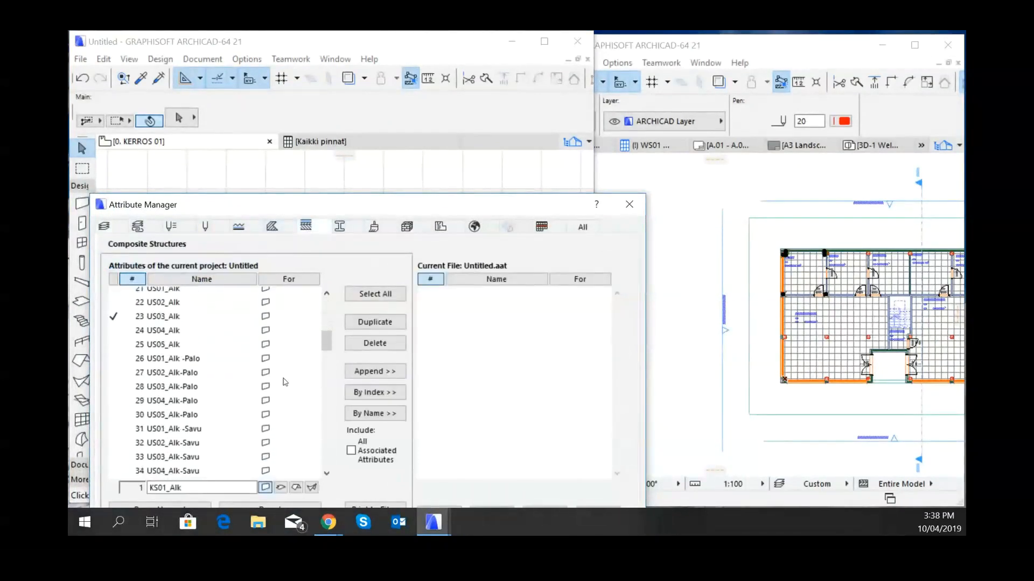
scroll(286, 383, "down", 14)
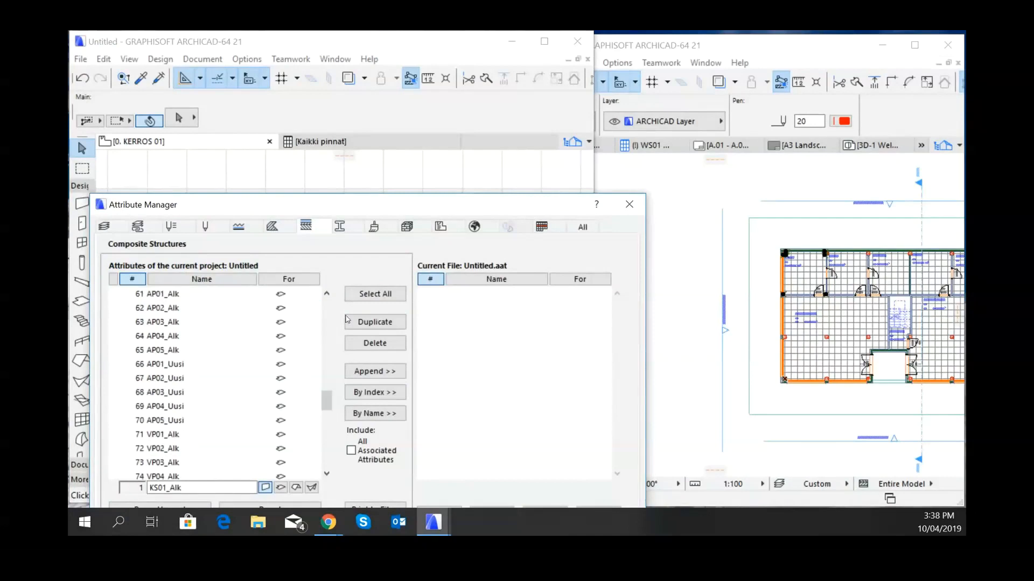
left_click(629, 204)
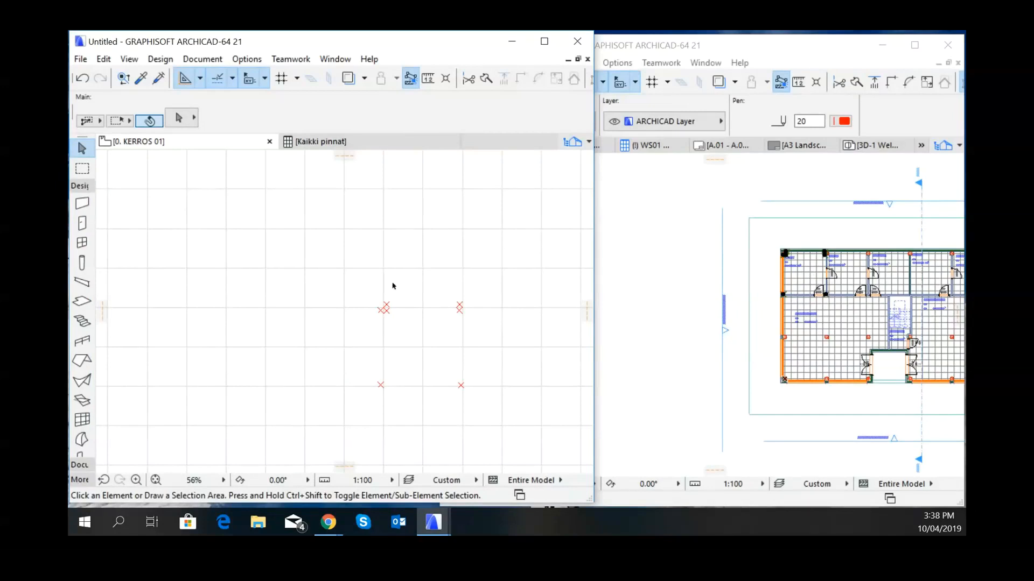
- Search the object library for "desk", preview the Desk 16 object's information and browse the other results without choosing one
left_click(83, 457)
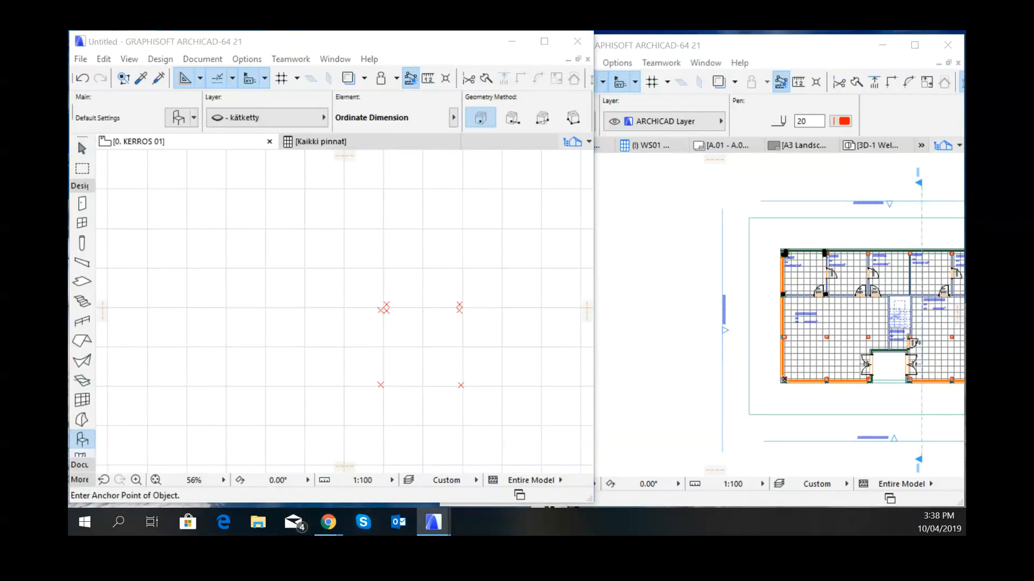
left_click_drag(331, 533, 318, 88)
left_click(217, 111)
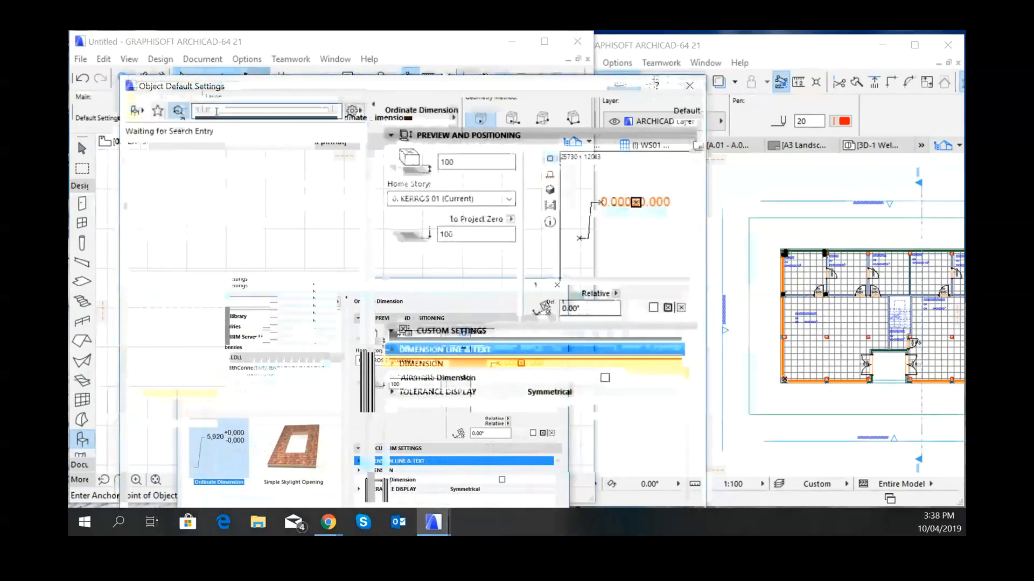
type("desk")
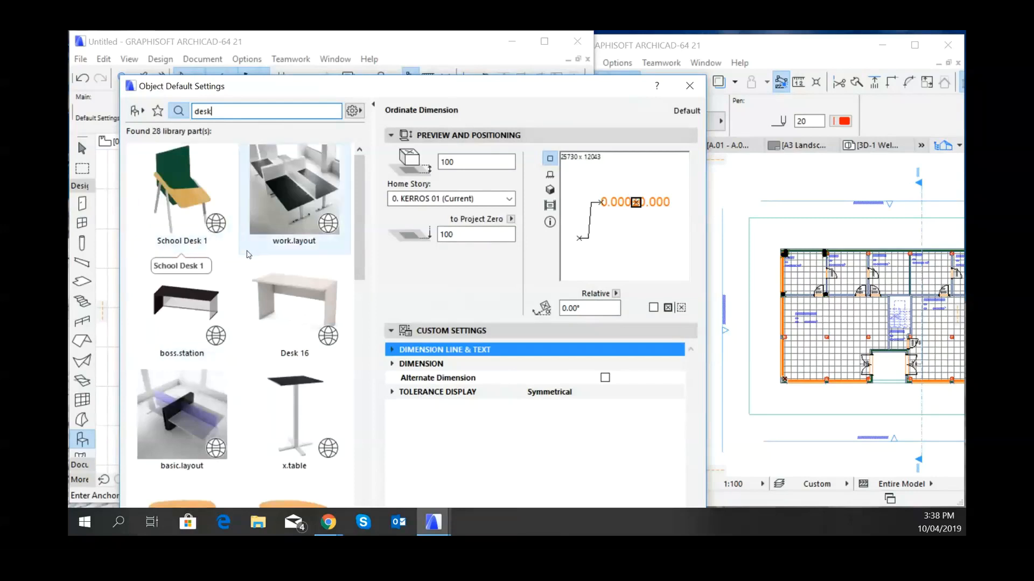
left_click(295, 313)
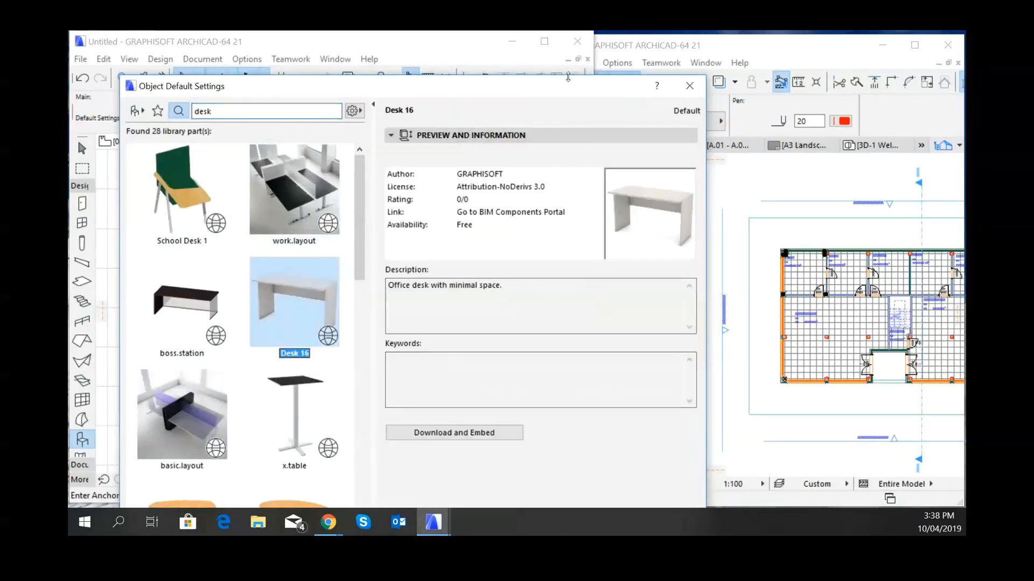
left_click_drag(570, 80, 547, 59)
scroll(287, 288, "down", 4)
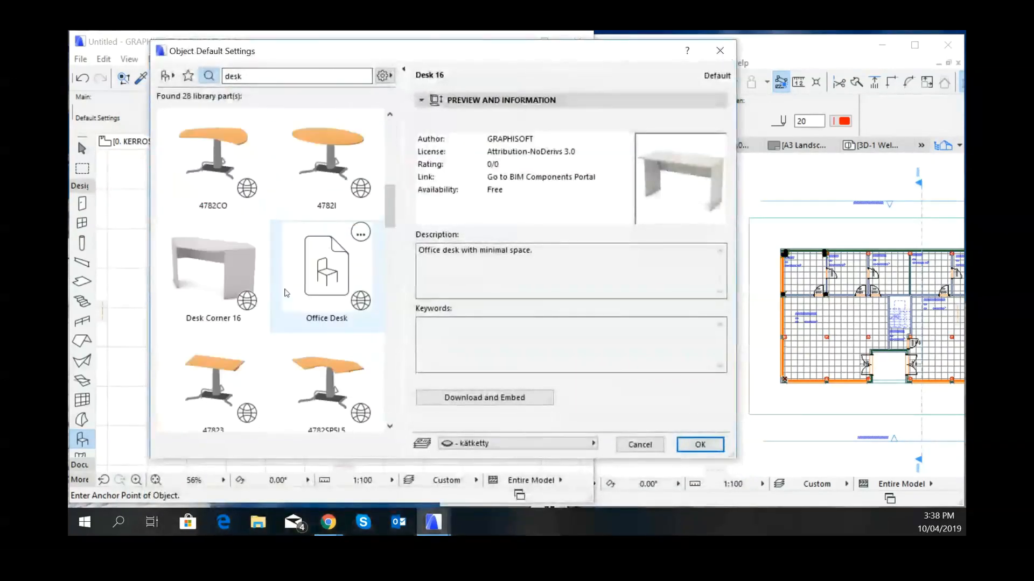
scroll(302, 261, "up", 4)
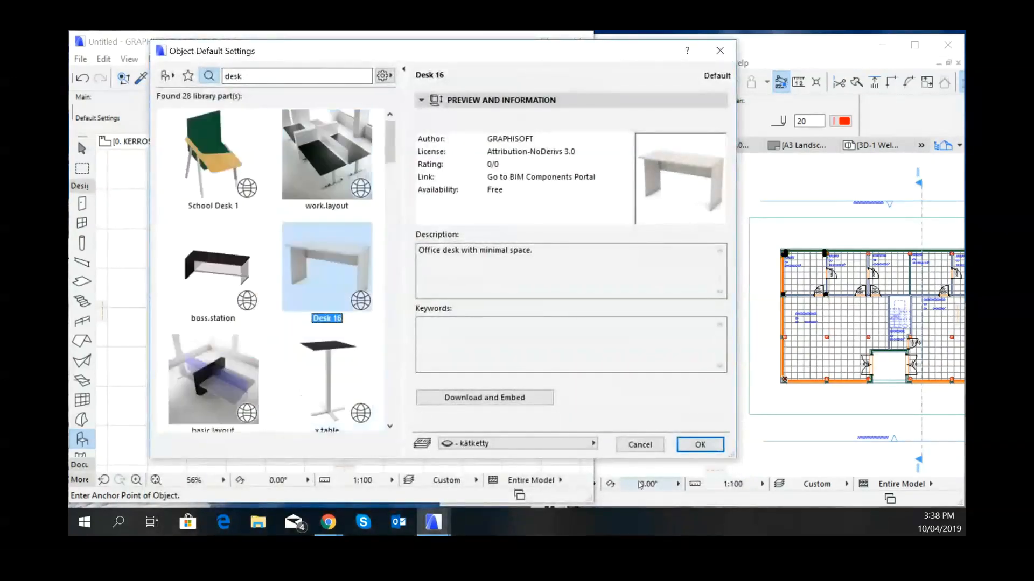
left_click(639, 444)
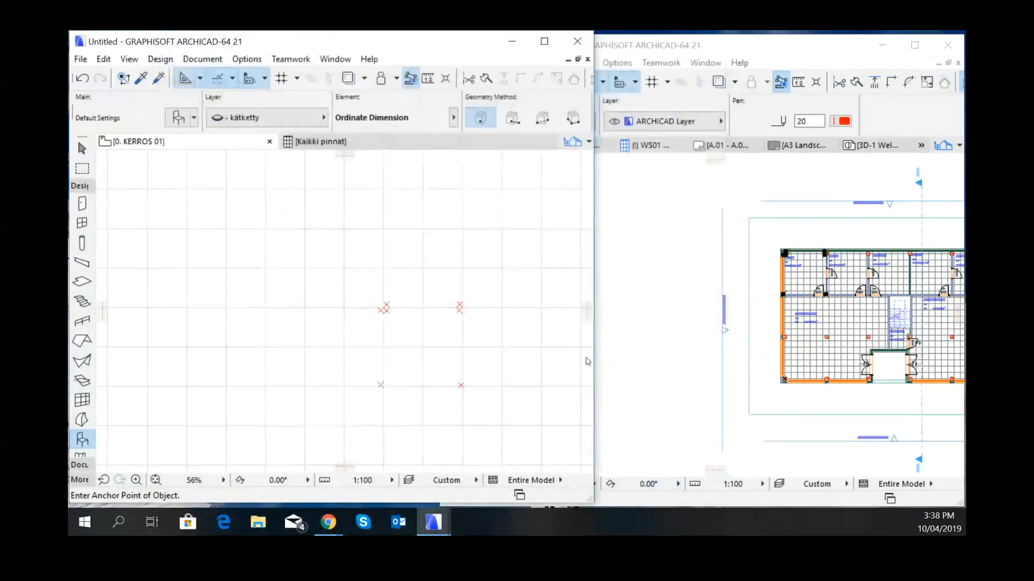
- Open the Library Manager to check the libraries loaded in the Untitled project
left_click(81, 58)
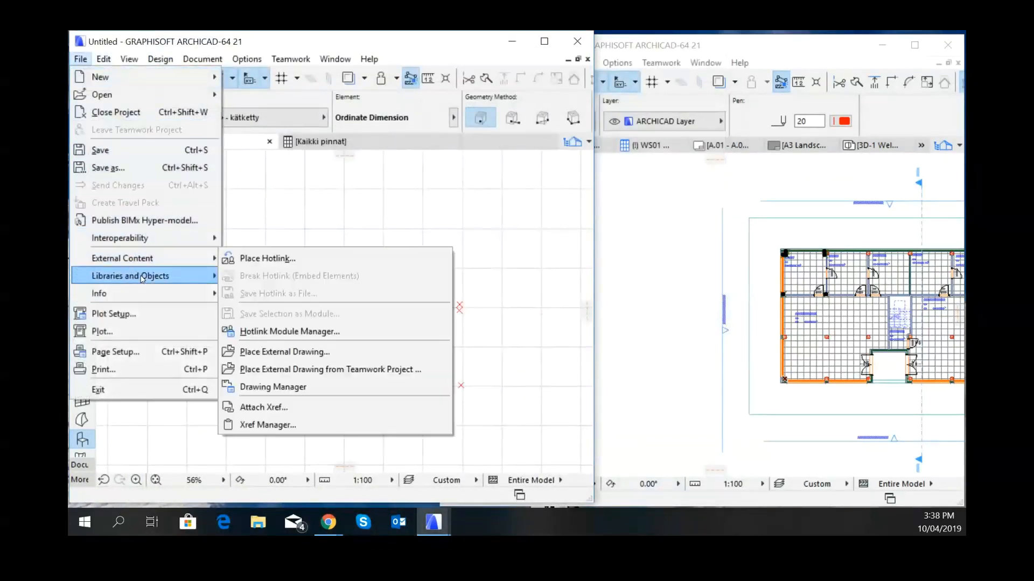
mouse_move(143, 277)
left_click(253, 279)
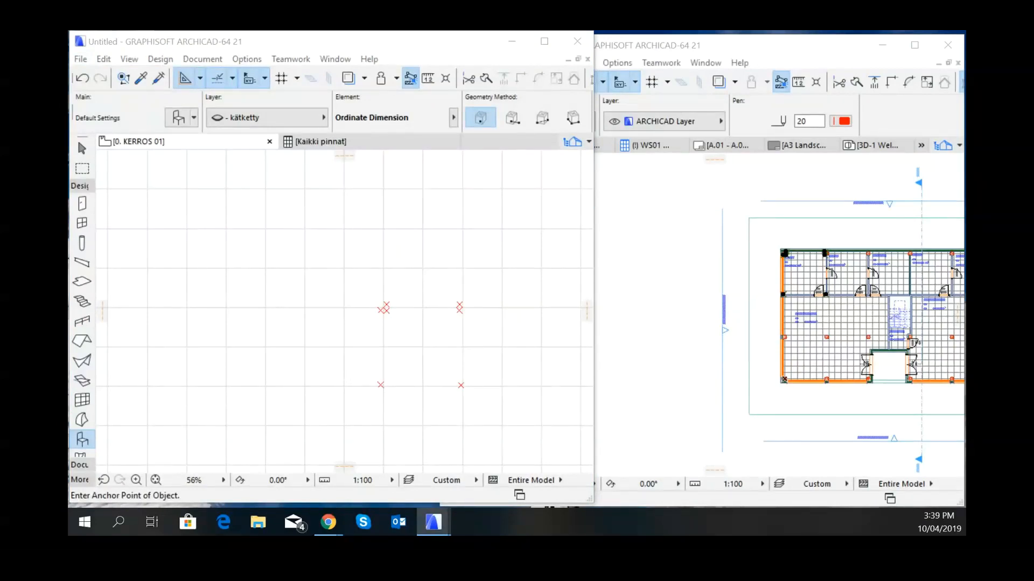
left_click(86, 59)
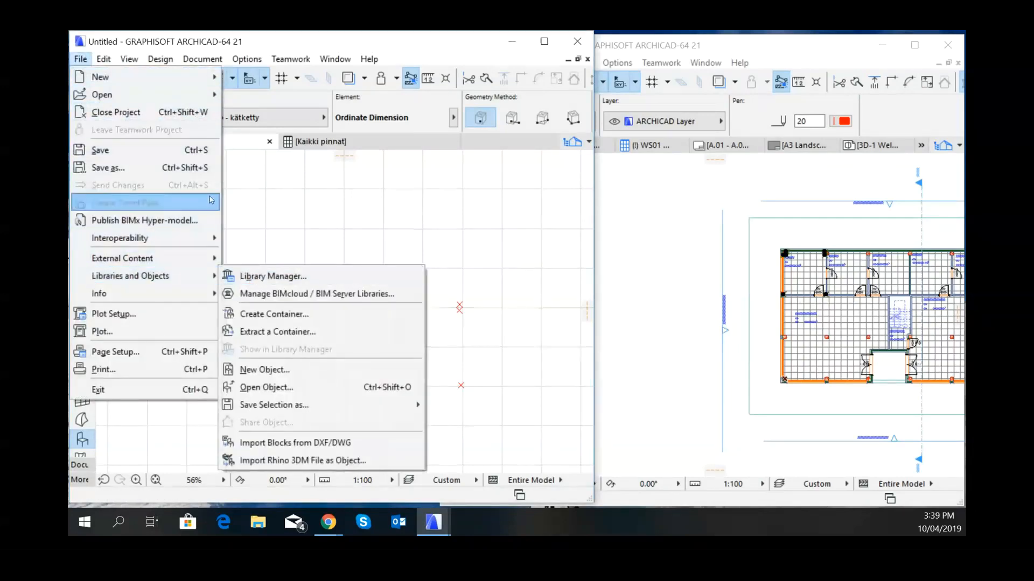
left_click(285, 213)
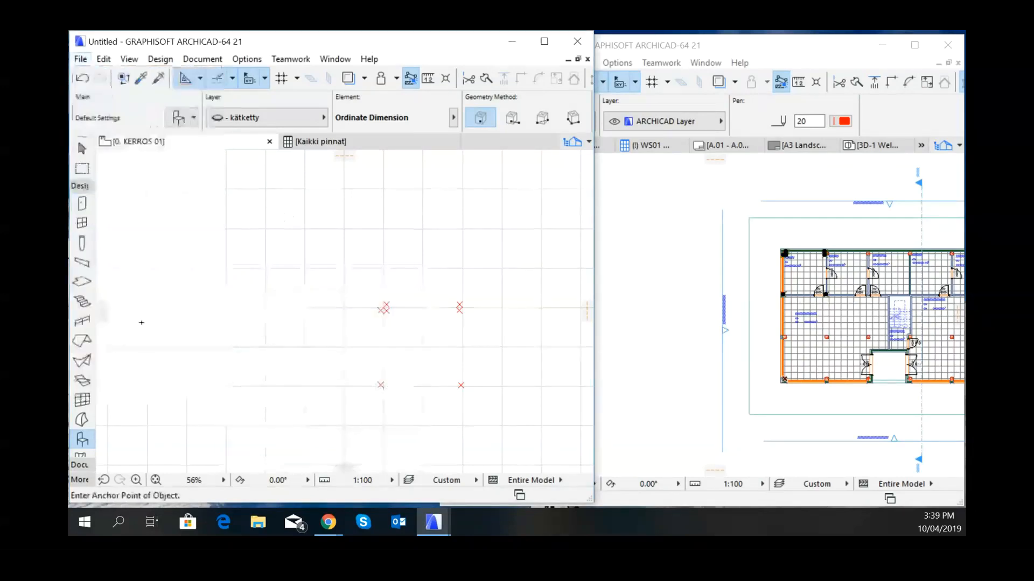
- Search the object library for "pö" and choose the Pöytä PK19 table as the default object
double_click(82, 440)
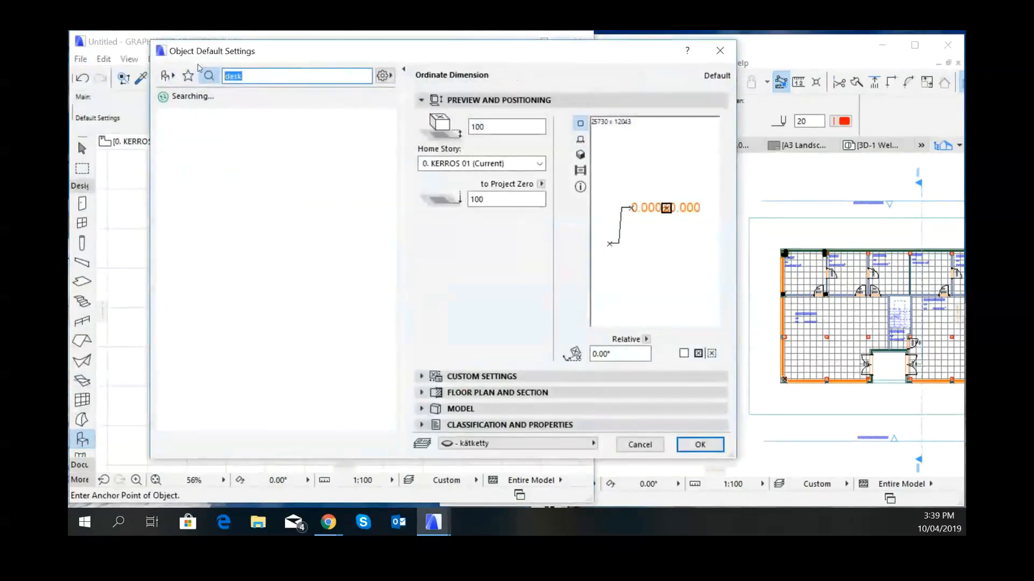
type("poy")
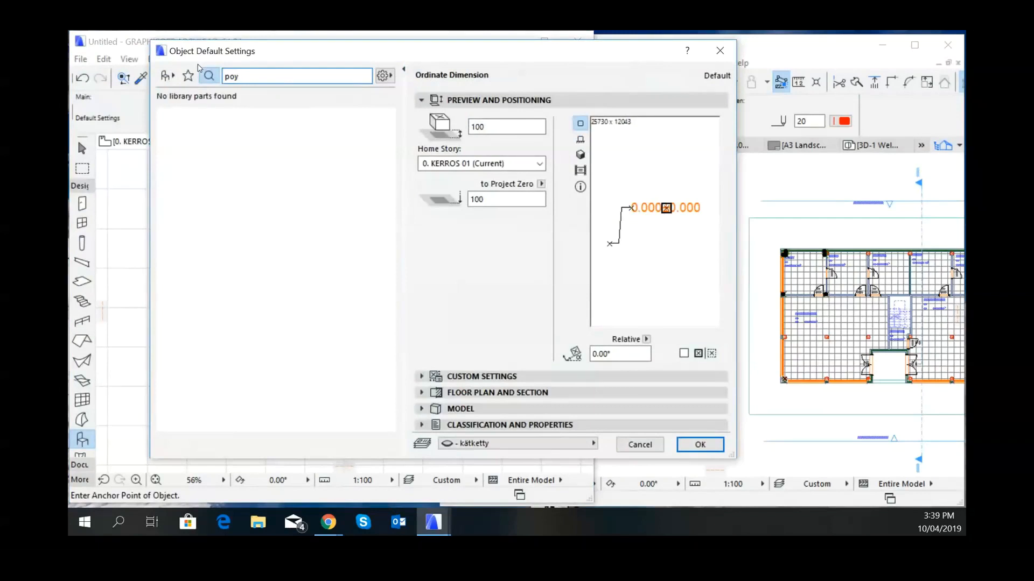
key("BackSpace")
key("BackSpace")
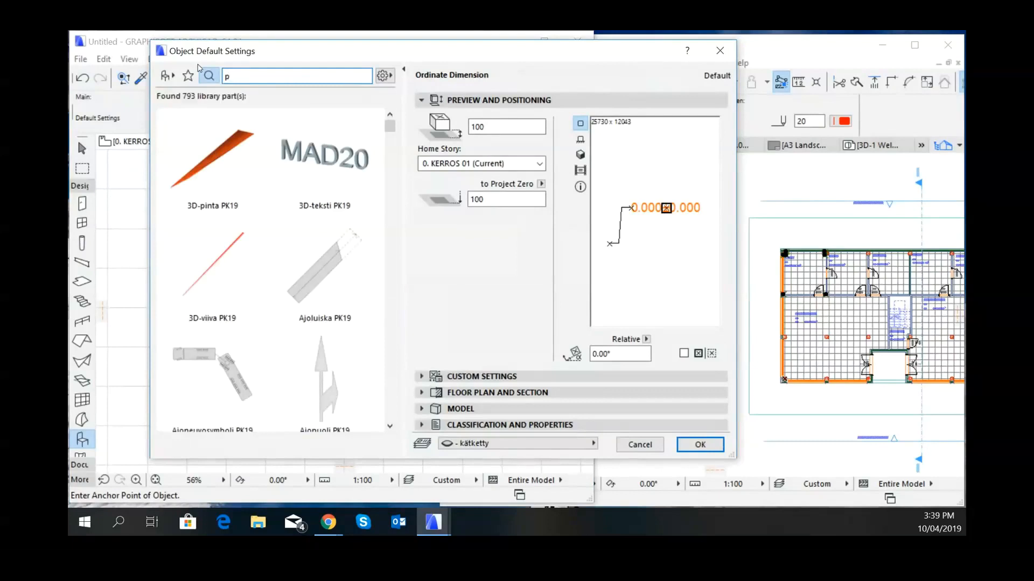
type("ö")
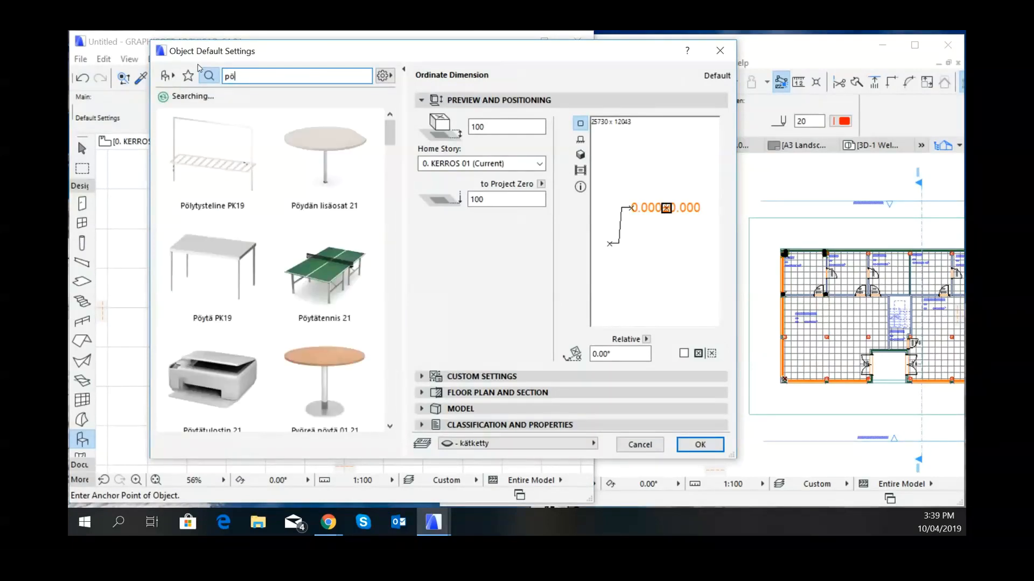
left_click(246, 260)
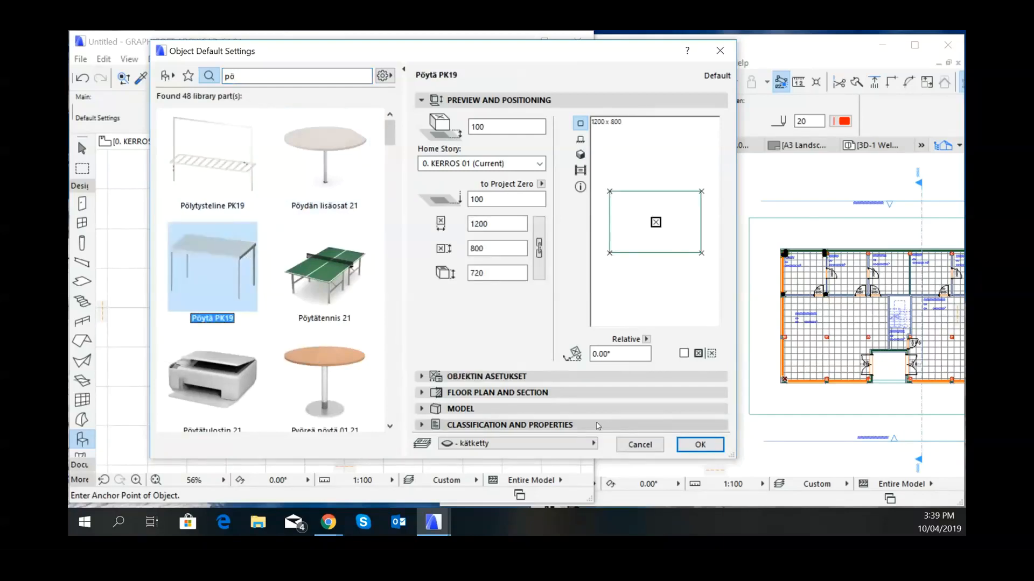
- Assign the Pöytä PK19 table's default settings to the 1334_Vakiolaitteet layer
left_click(485, 443)
scroll(724, 358, "down", 9)
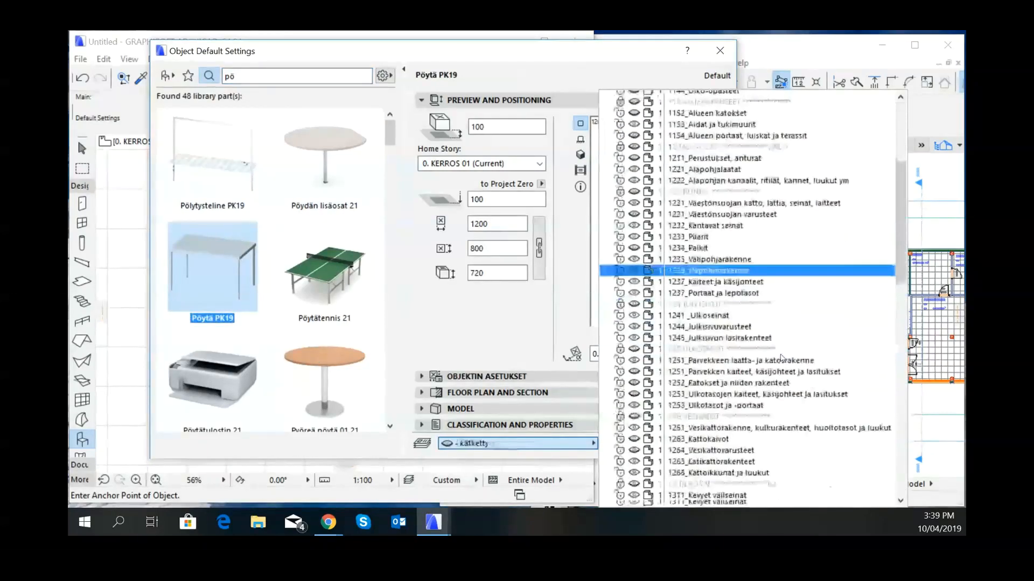
scroll(782, 358, "down", 1)
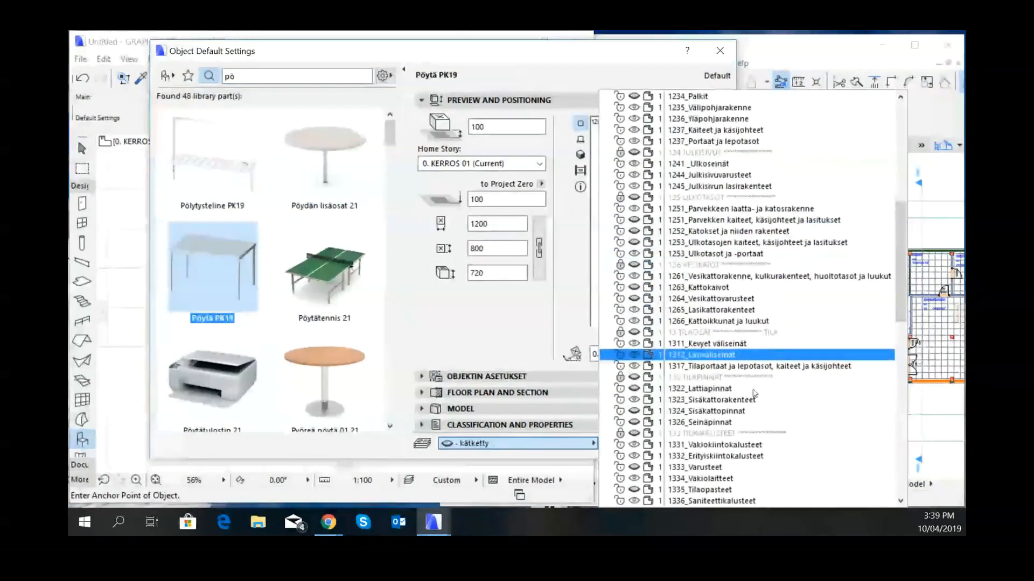
scroll(743, 444, "down", 1)
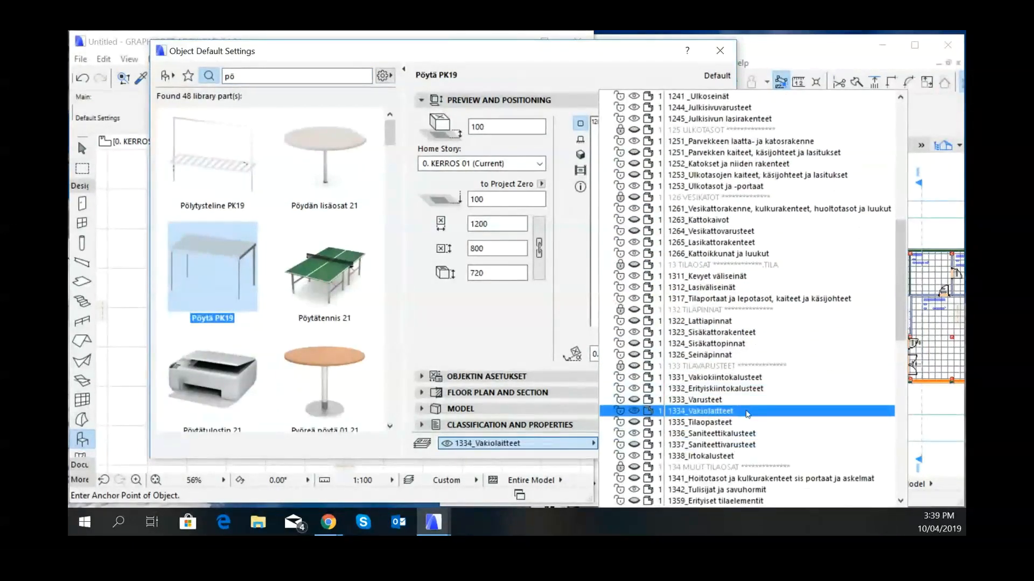
- Assign the Pöytä PK19 default settings to the 1331_Vakiokiintokalusteet layer and place one table on the KERROS 01 floor plan
left_click(743, 378)
left_click(700, 444)
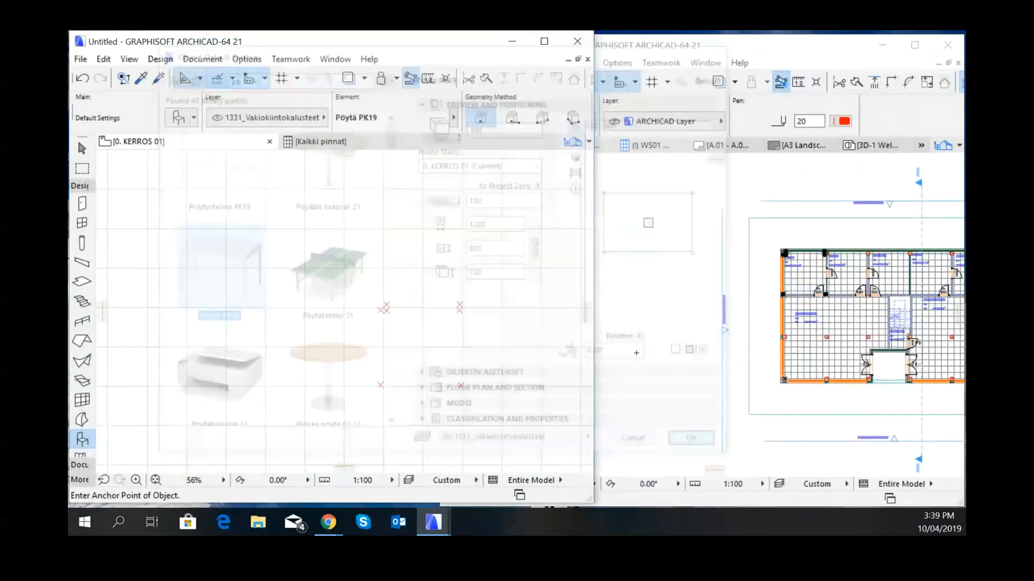
scroll(403, 343, "up", 2)
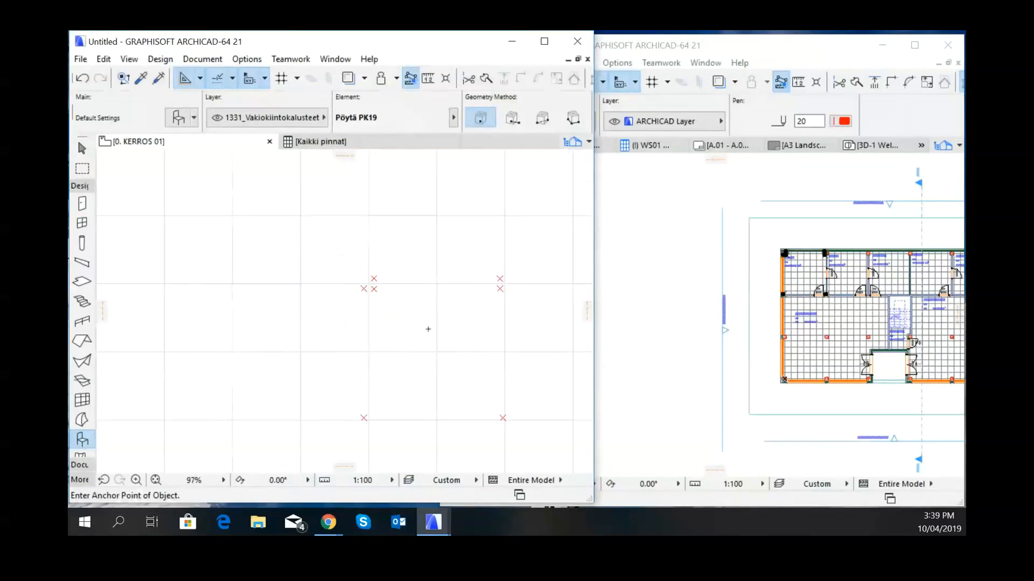
- Search the object library for "tu" and browse the results for a suitable chair without choosing one
left_click(179, 118)
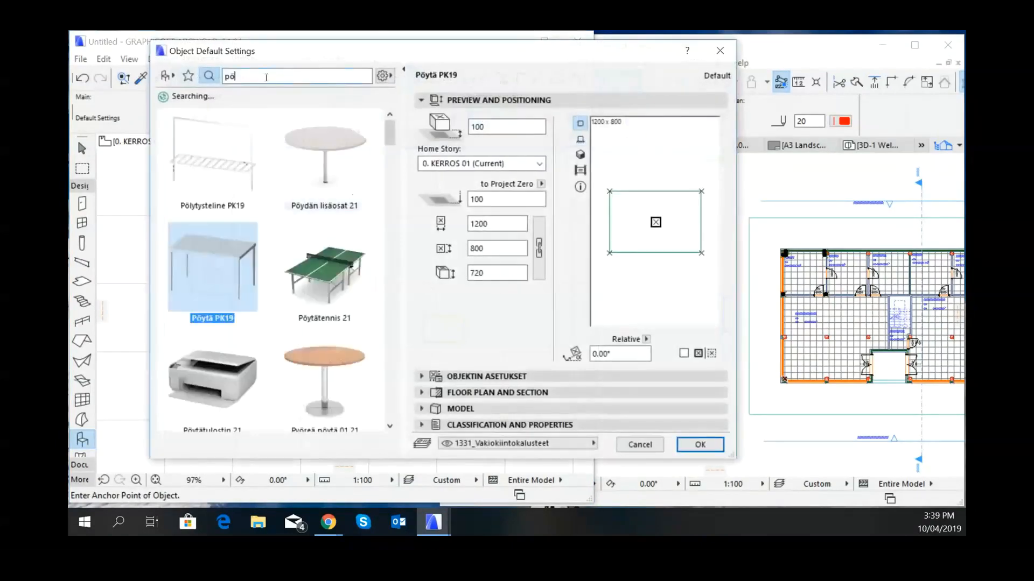
left_click_drag(263, 75, 215, 73)
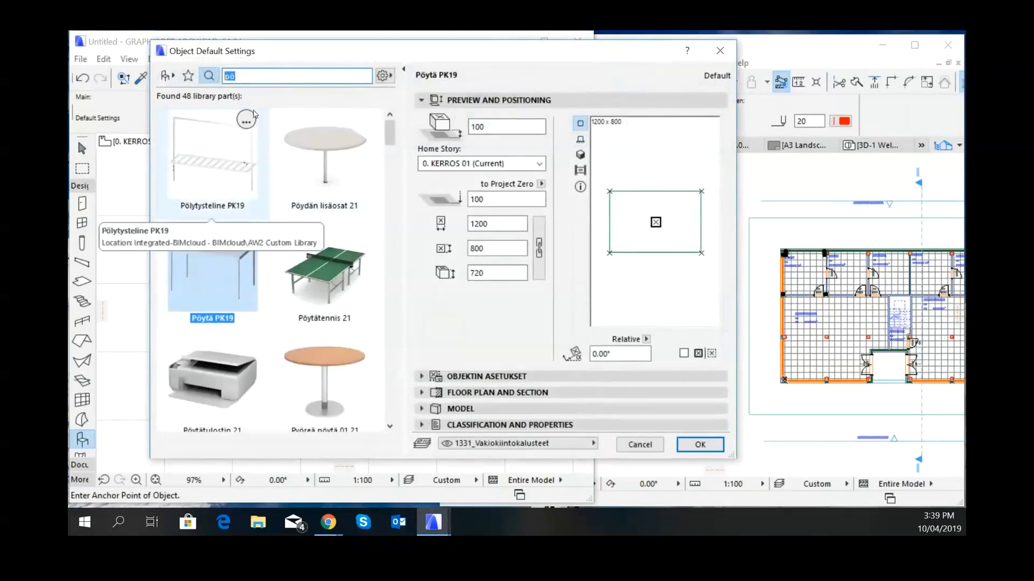
type("tu")
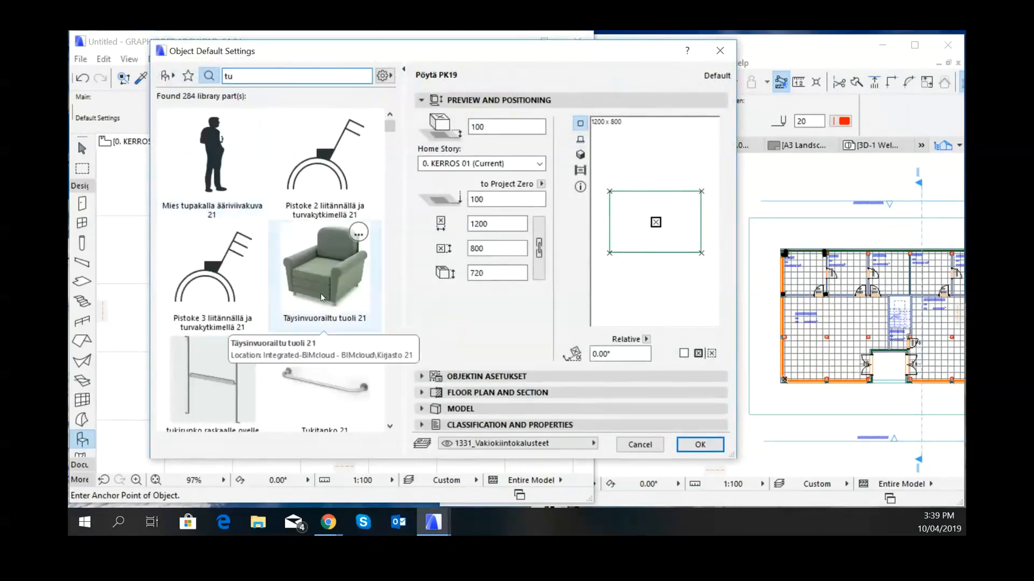
scroll(322, 296, "down", 5)
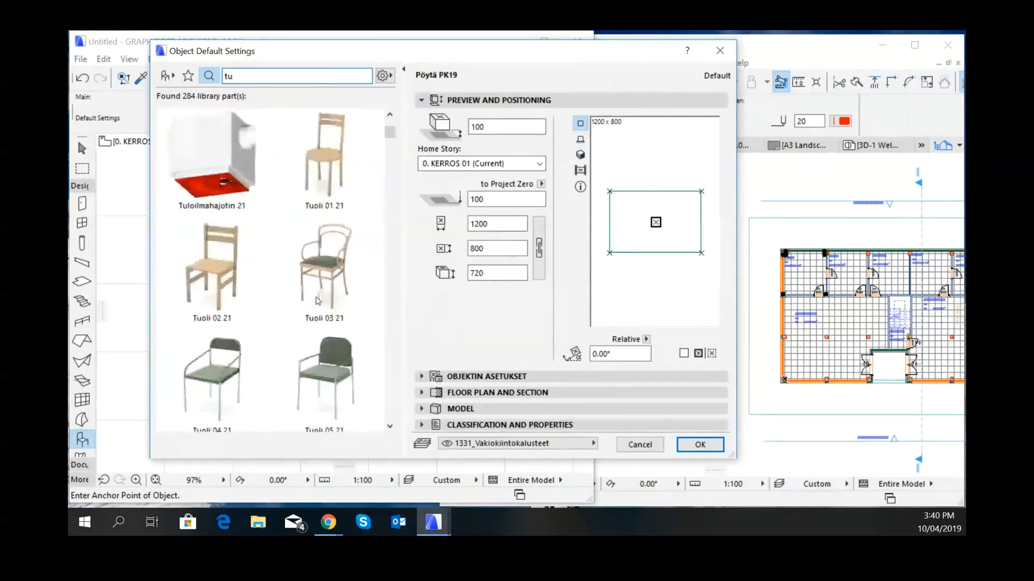
scroll(318, 301, "down", 5)
scroll(318, 301, "down", 12)
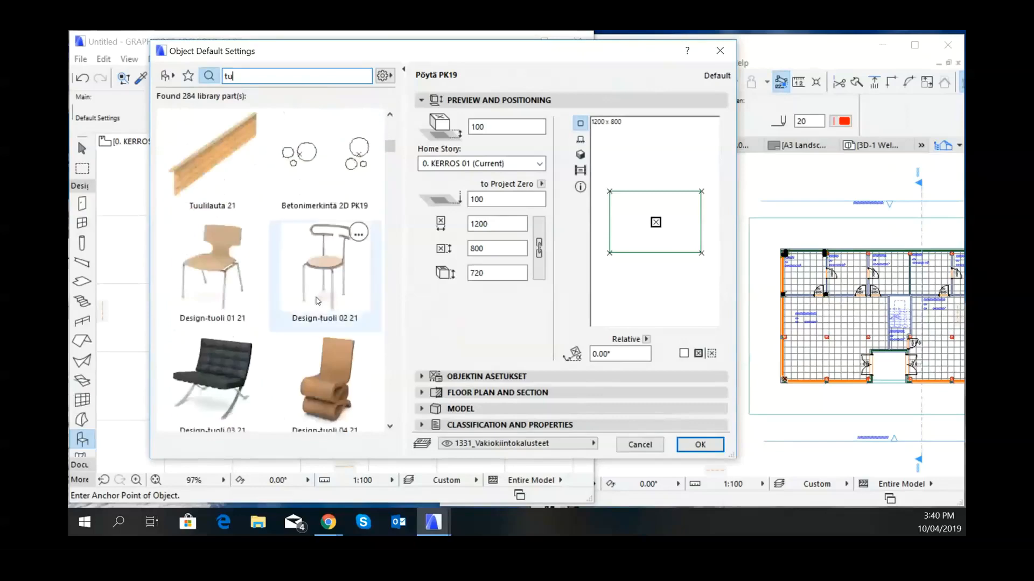
scroll(317, 301, "down", 6)
scroll(308, 331, "down", 8)
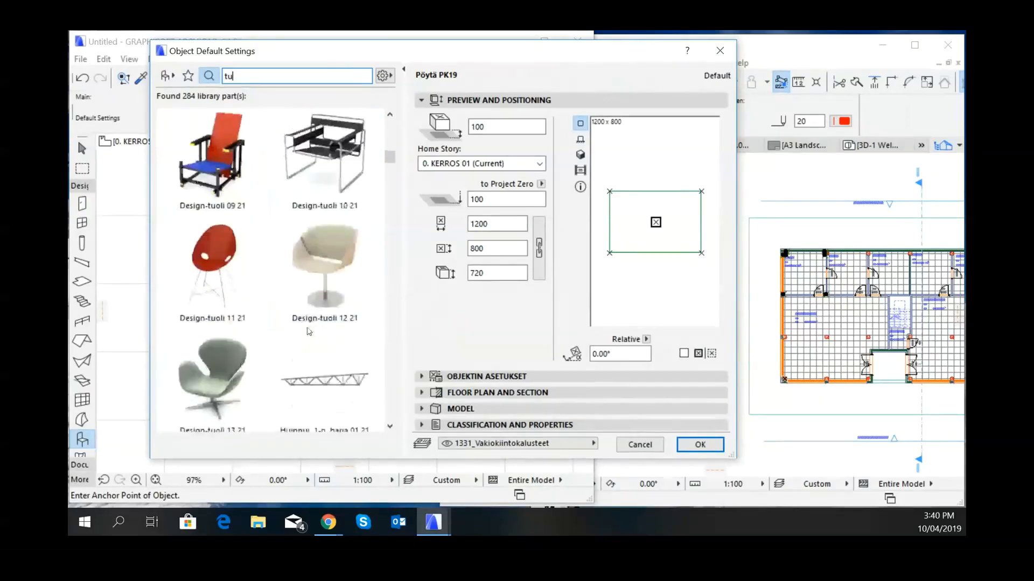
scroll(309, 331, "down", 10)
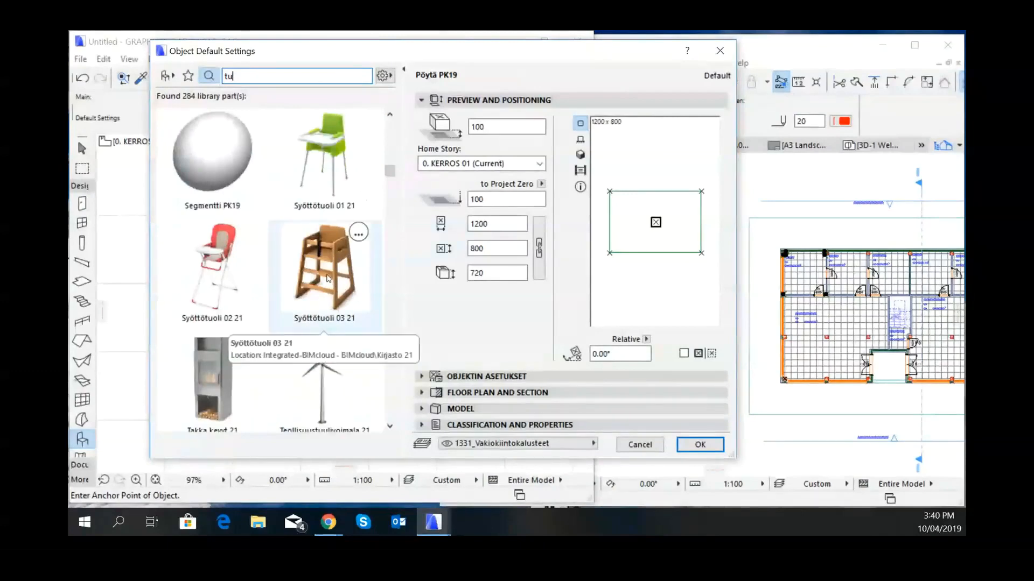
scroll(325, 293, "down", 3)
scroll(327, 294, "up", 9)
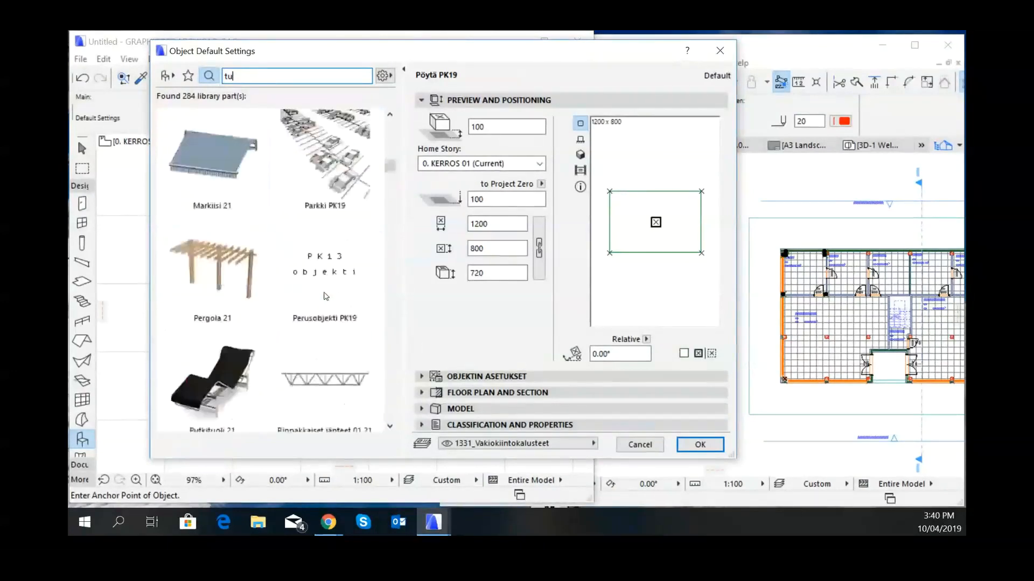
scroll(326, 294, "down", 10)
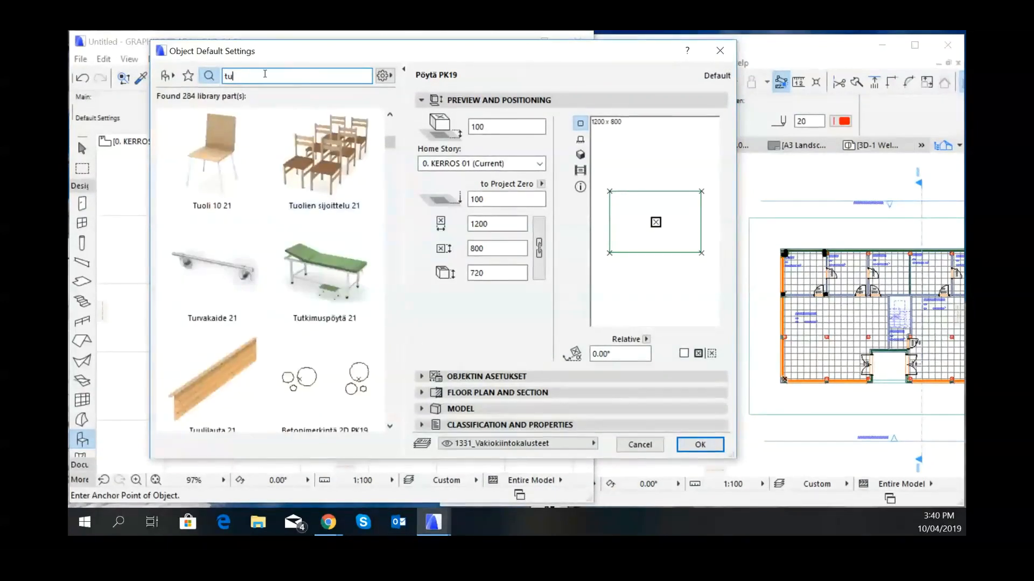
- Search the object library for "tuol" and choose the Toimistotuoli 01 21 office chair as the default object
left_click(208, 77)
type("tuol")
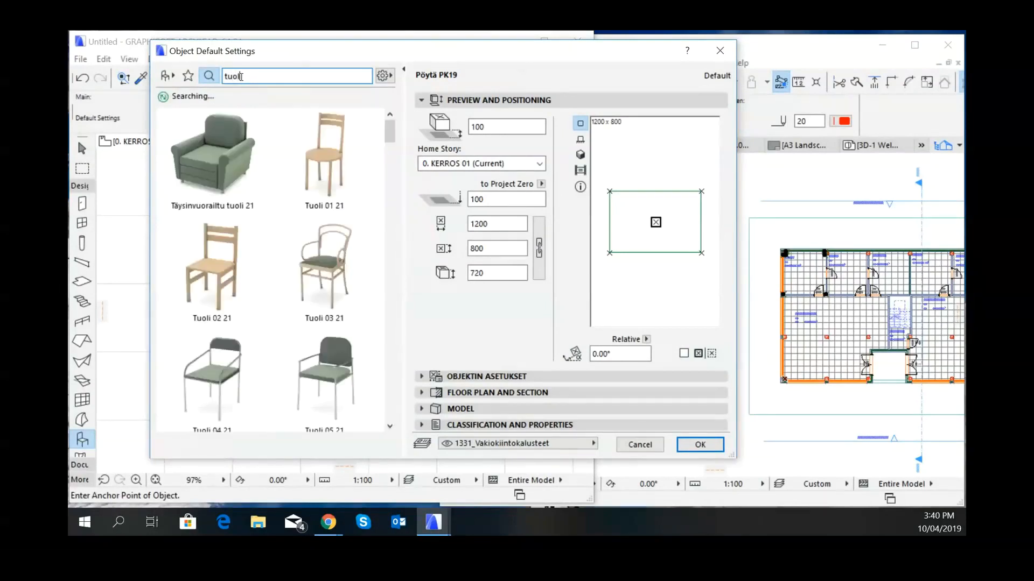
scroll(322, 255, "down", 1)
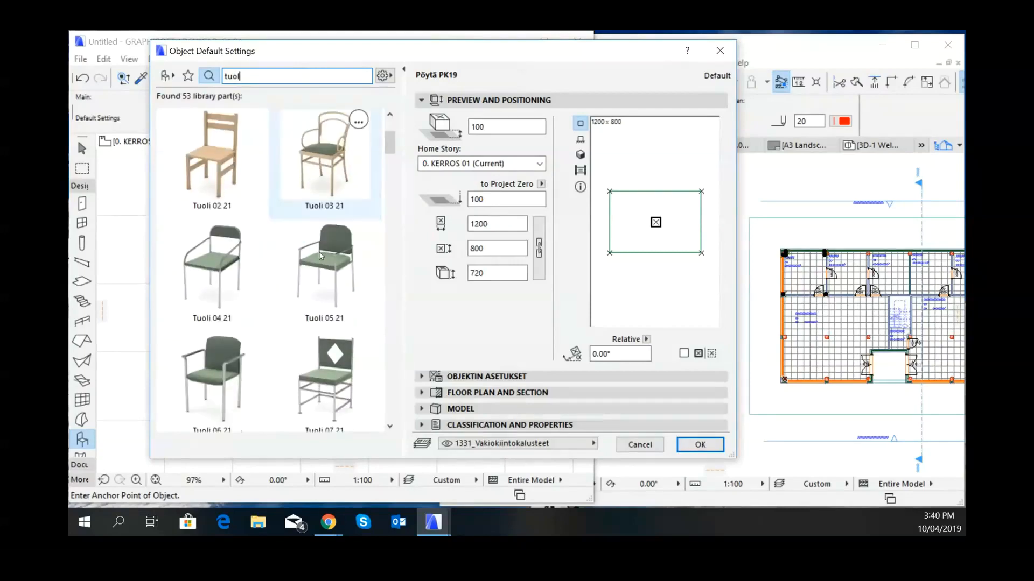
scroll(322, 255, "down", 5)
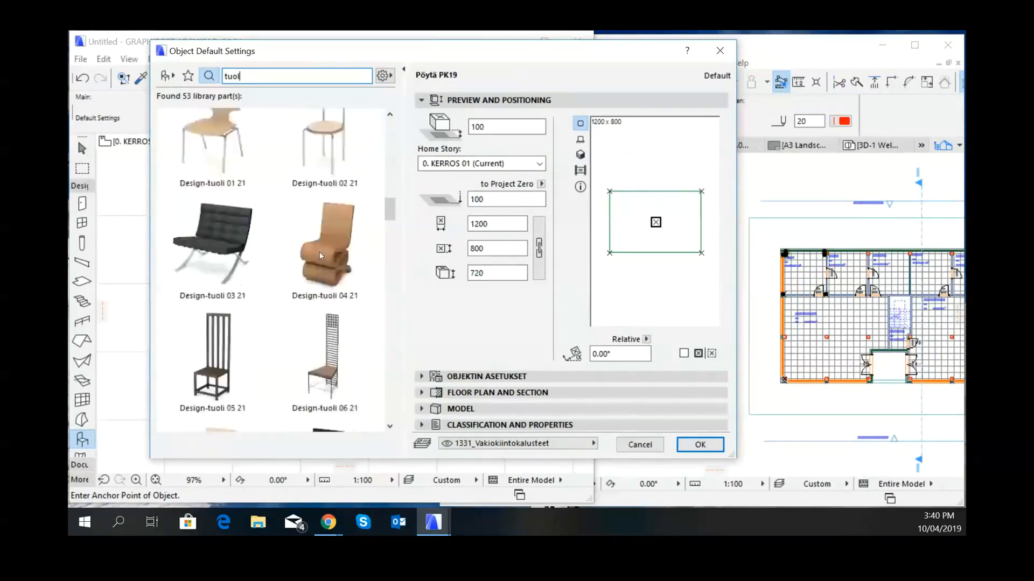
scroll(321, 256, "down", 5)
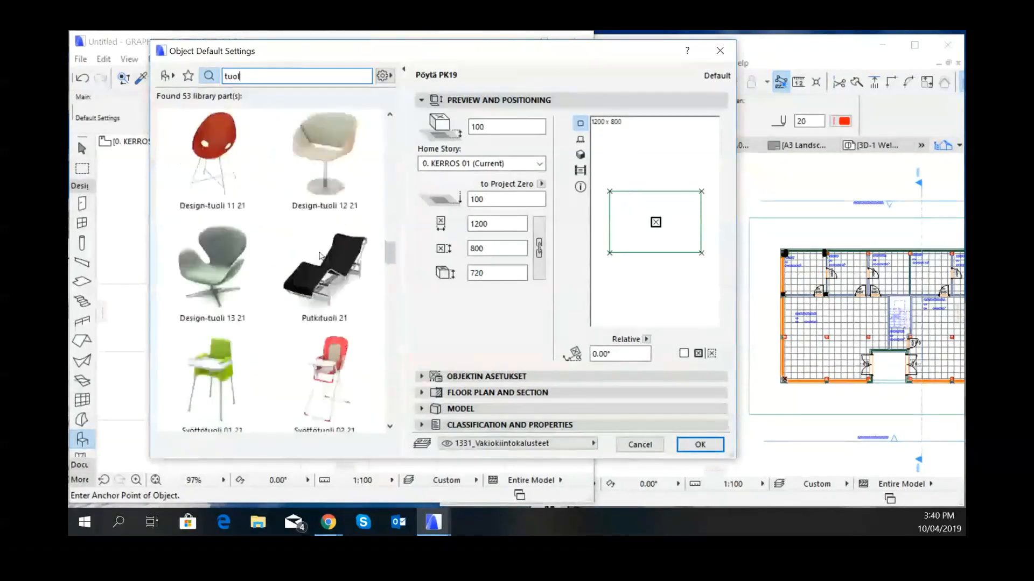
scroll(322, 256, "down", 4)
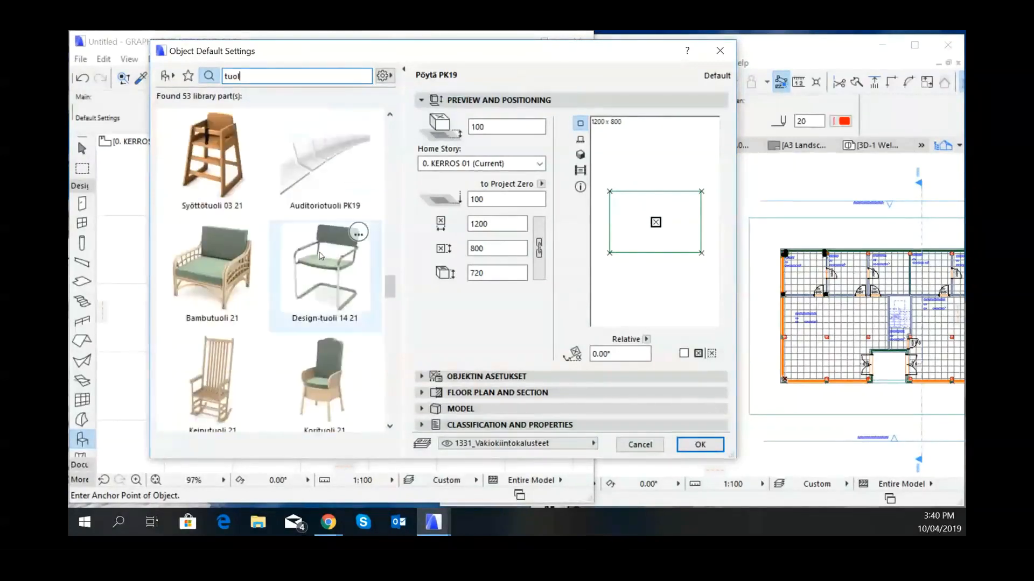
scroll(321, 256, "down", 4)
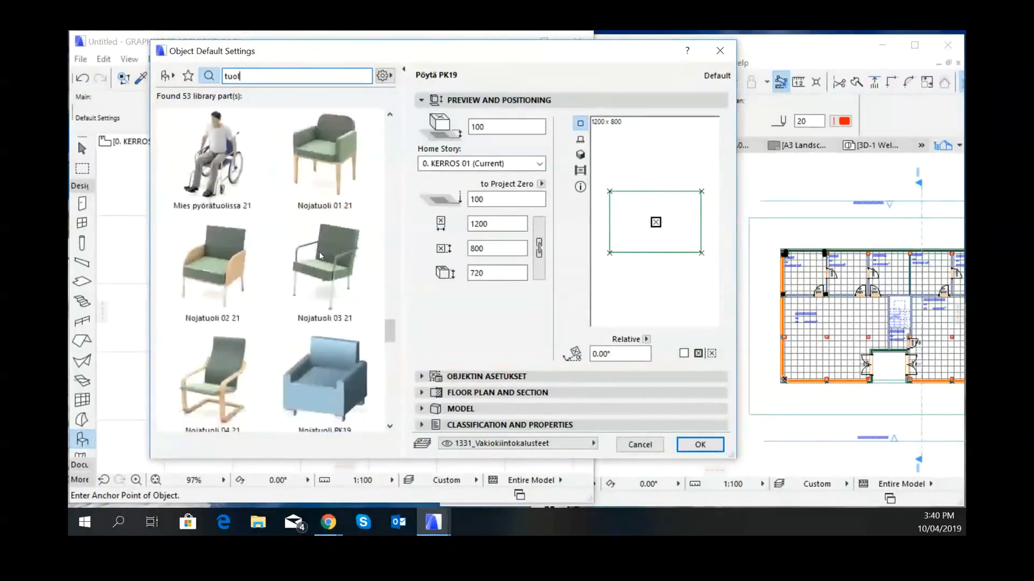
scroll(322, 256, "down", 4)
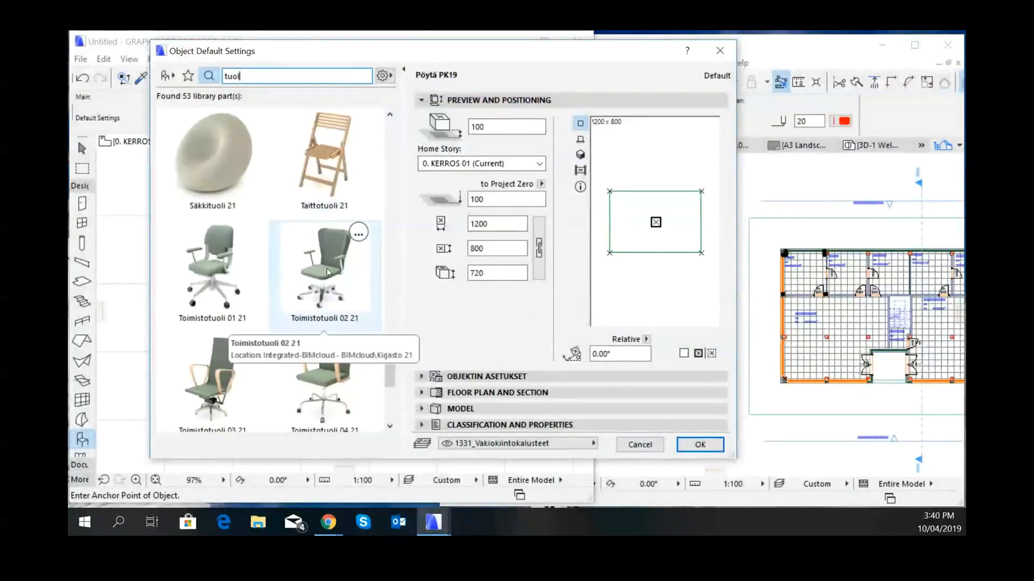
left_click(212, 267)
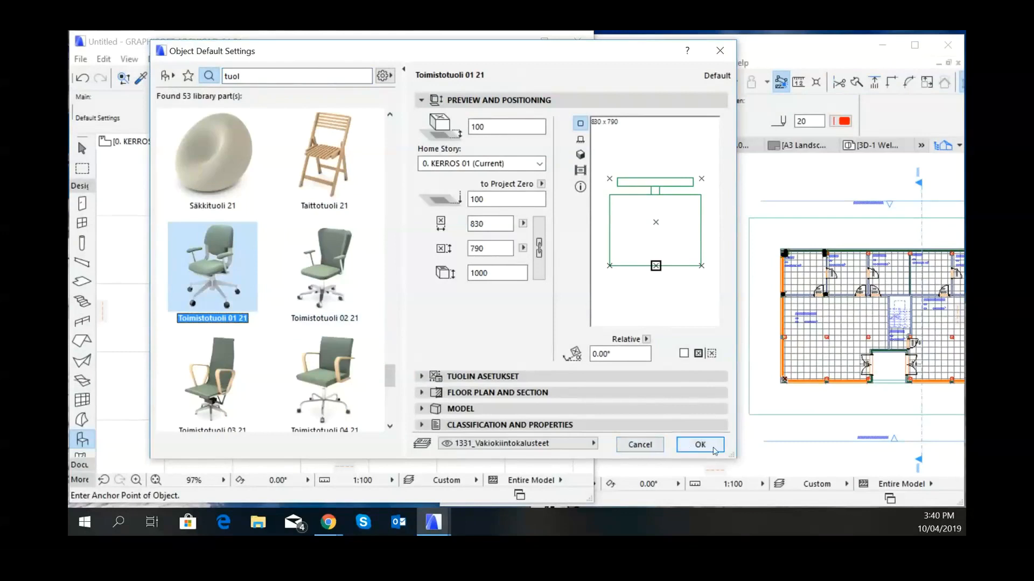
- Set the office chair's elevation above the home story to 0 and place it overlapping the table's upper edge
left_click_drag(494, 127, 435, 129)
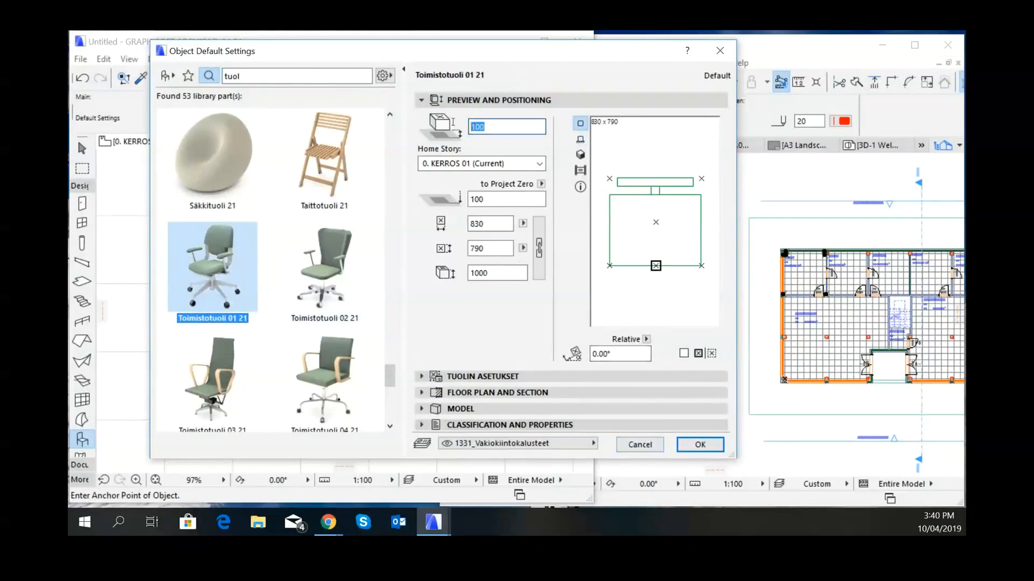
type("0")
left_click(700, 445)
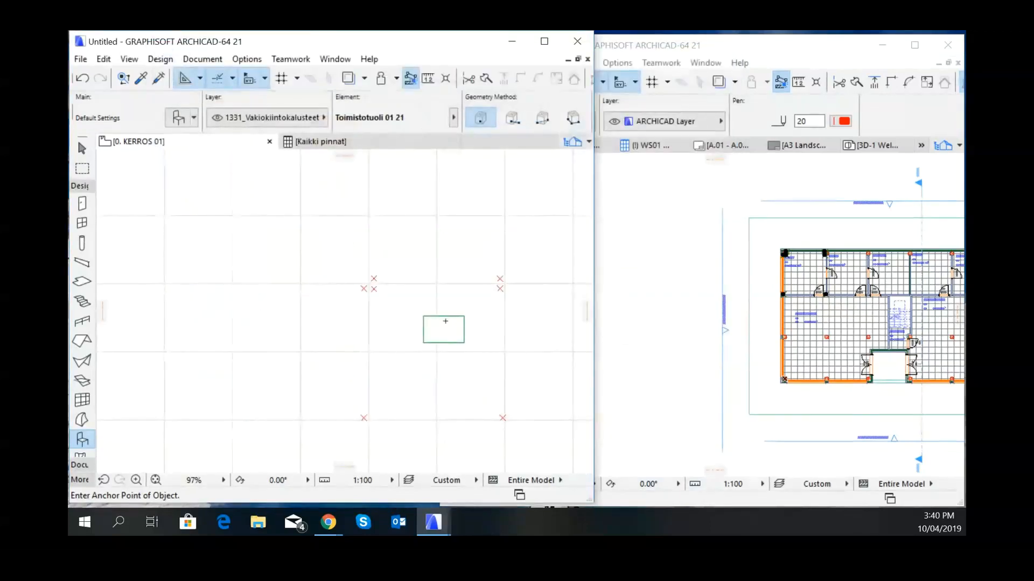
scroll(463, 330, "up", 2)
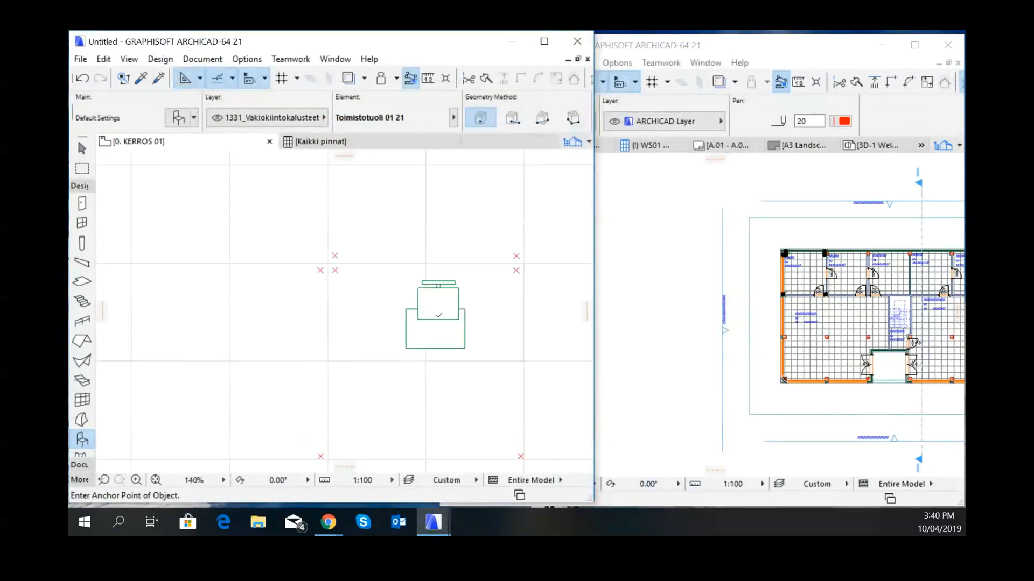
- Set the placed Pöytä PK19 table's elevation above the home story to 0
left_click(411, 340, "shift")
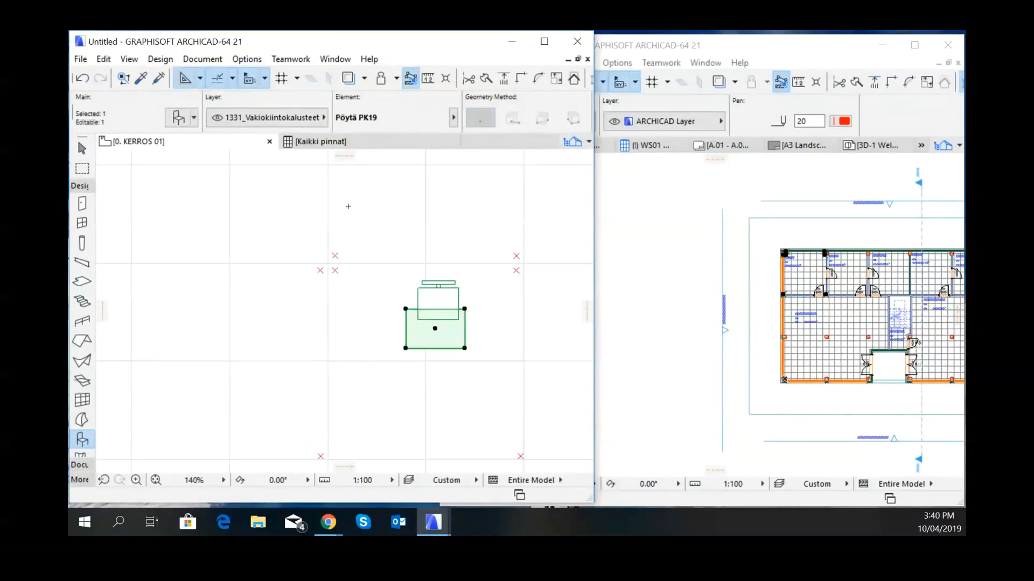
left_click(178, 118)
left_click_drag(512, 128, 443, 129)
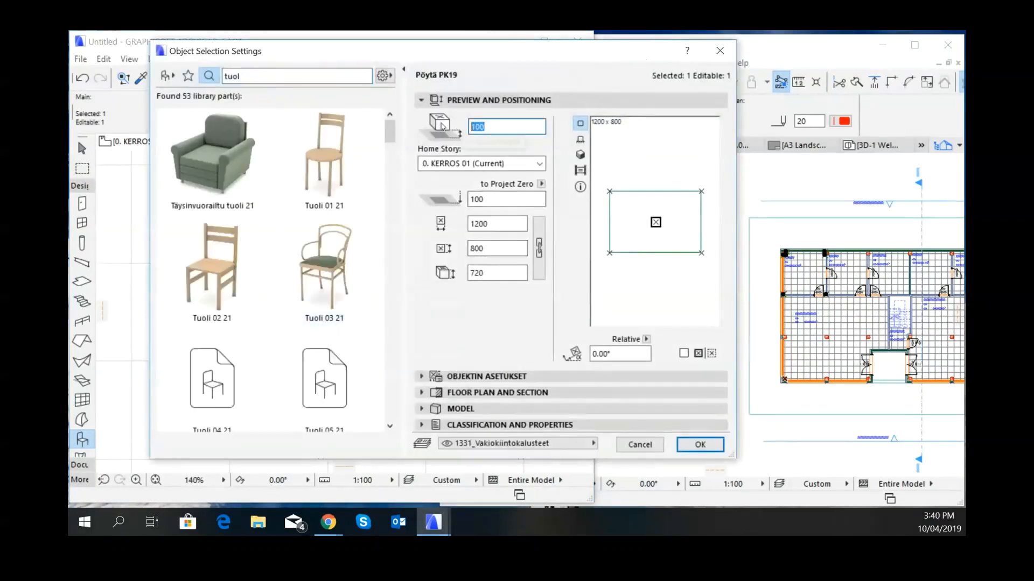
type("0")
left_click(700, 444)
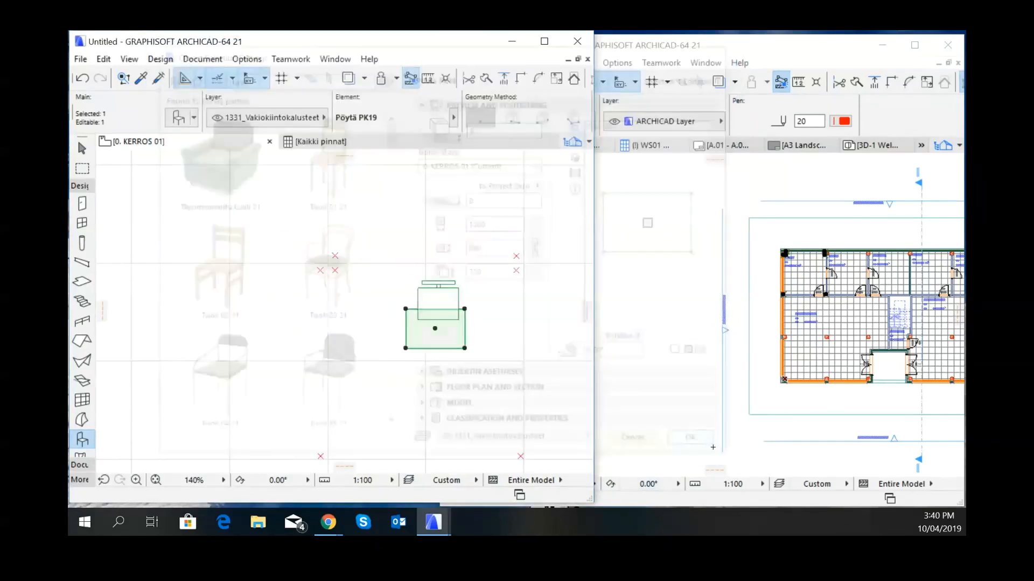
key("Escape")
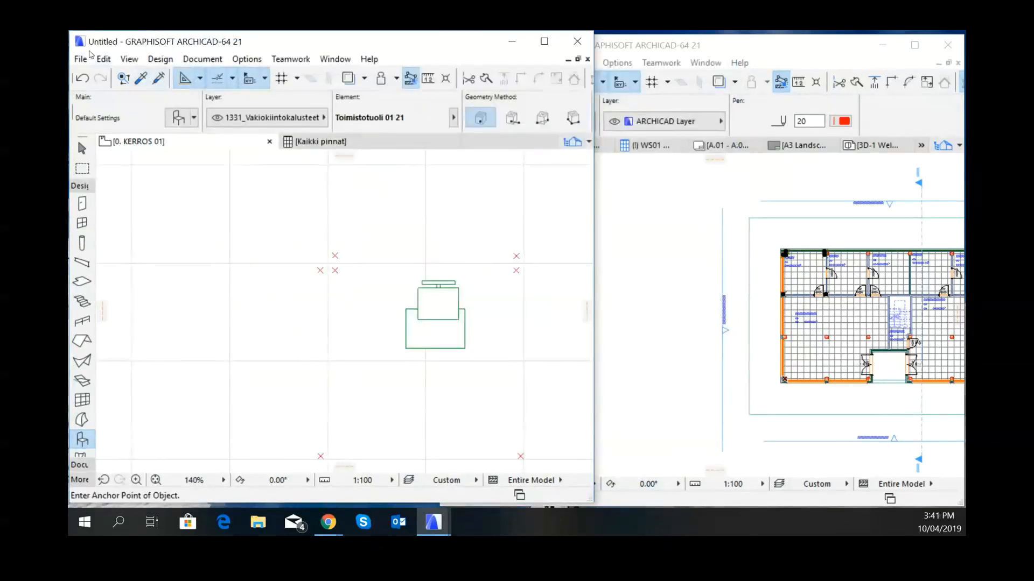
- Save the project to the Desktop as "Office layout" in the ARCHICAD Solo Project format
left_click(81, 59)
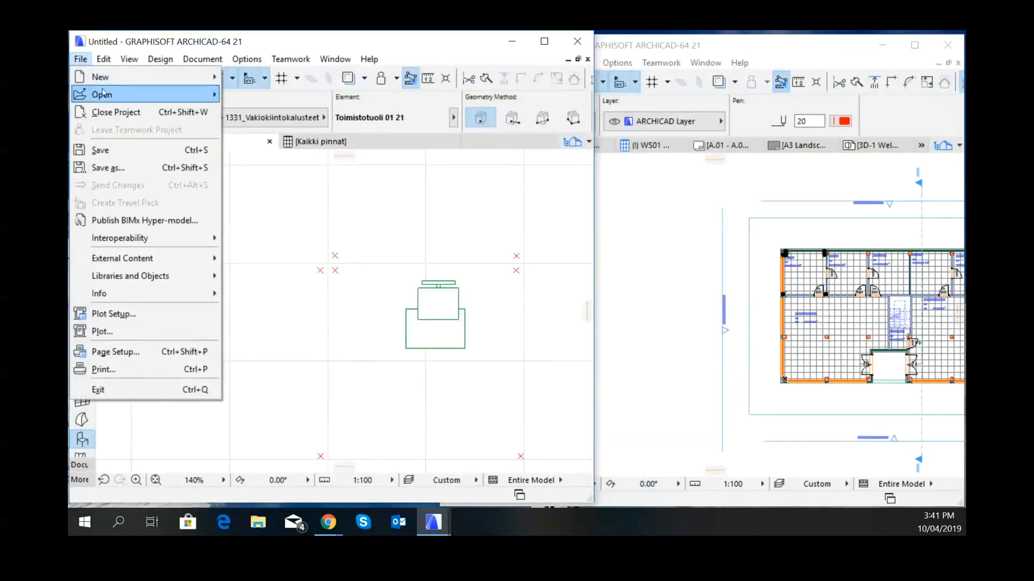
left_click(135, 172)
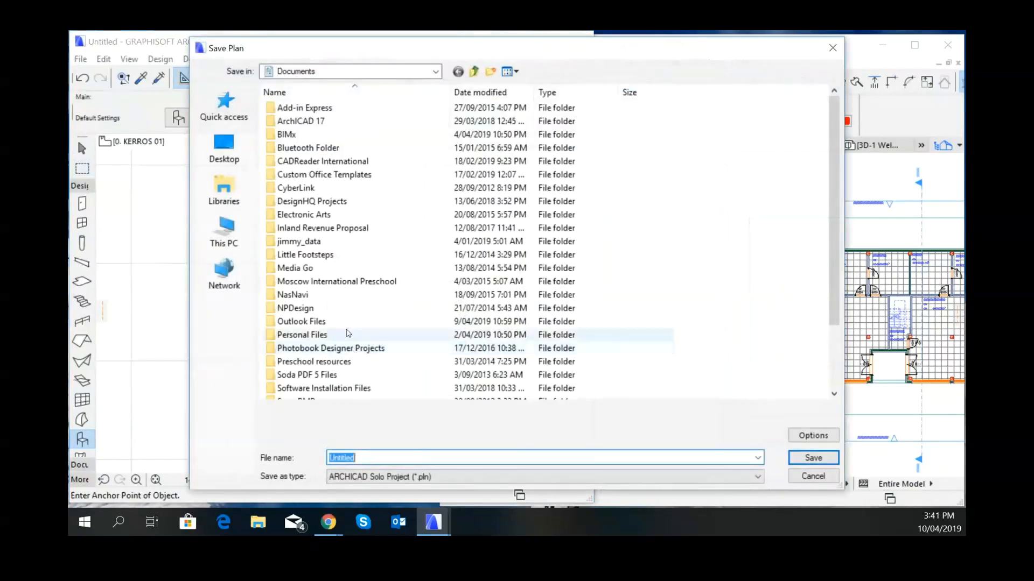
left_click(224, 236)
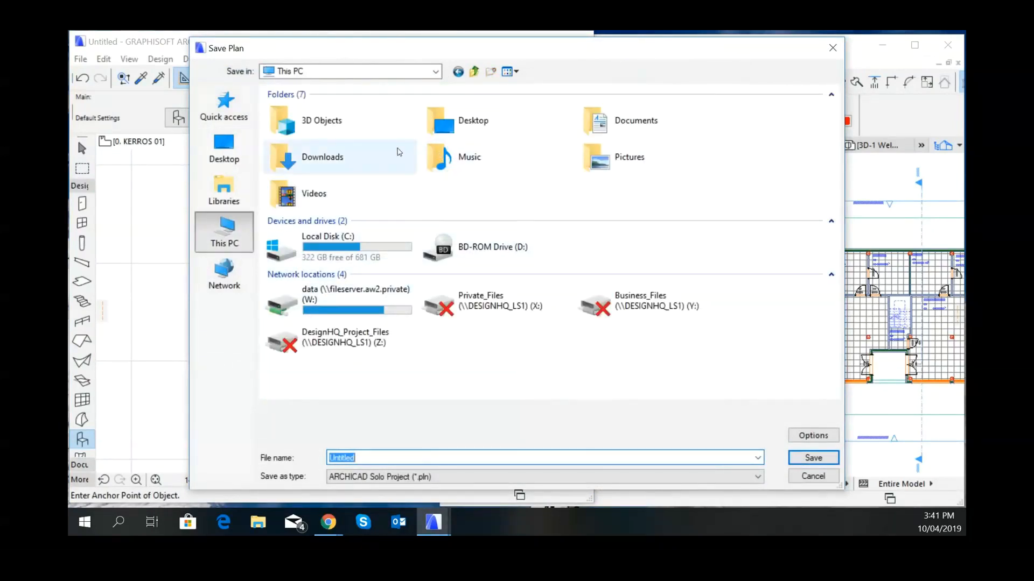
left_click(226, 150)
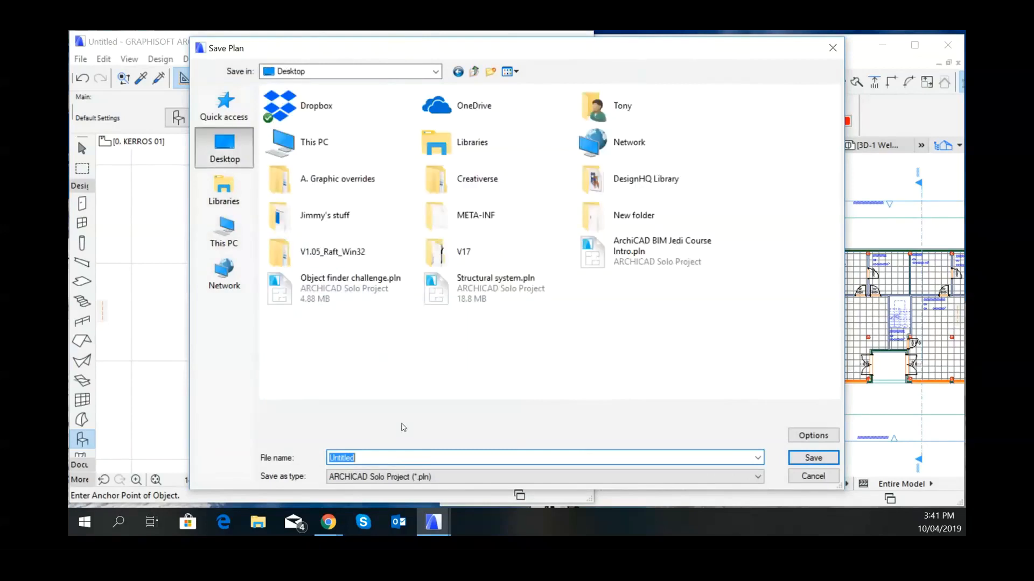
type("Office layout")
left_click(812, 458)
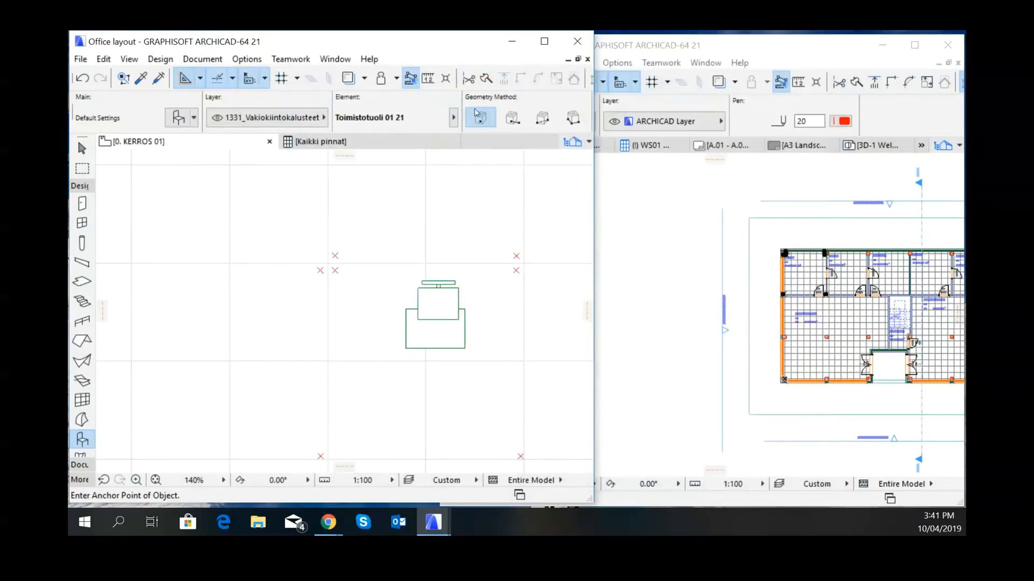
- Bring the ArchiCAD BIM Jedi Course Intro project to the front and maximize its window
left_click(769, 48)
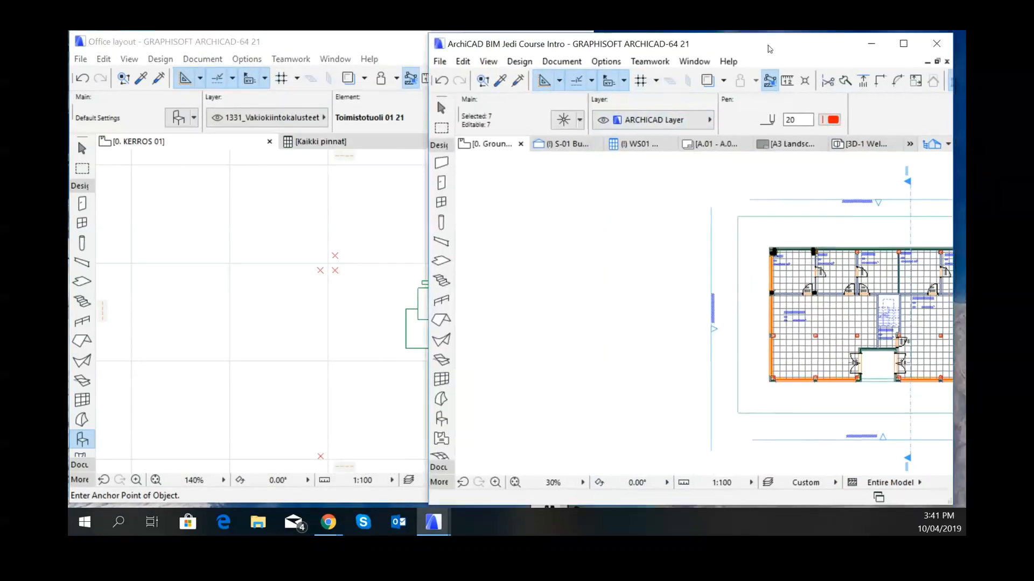
left_click_drag(768, 48, 598, 31)
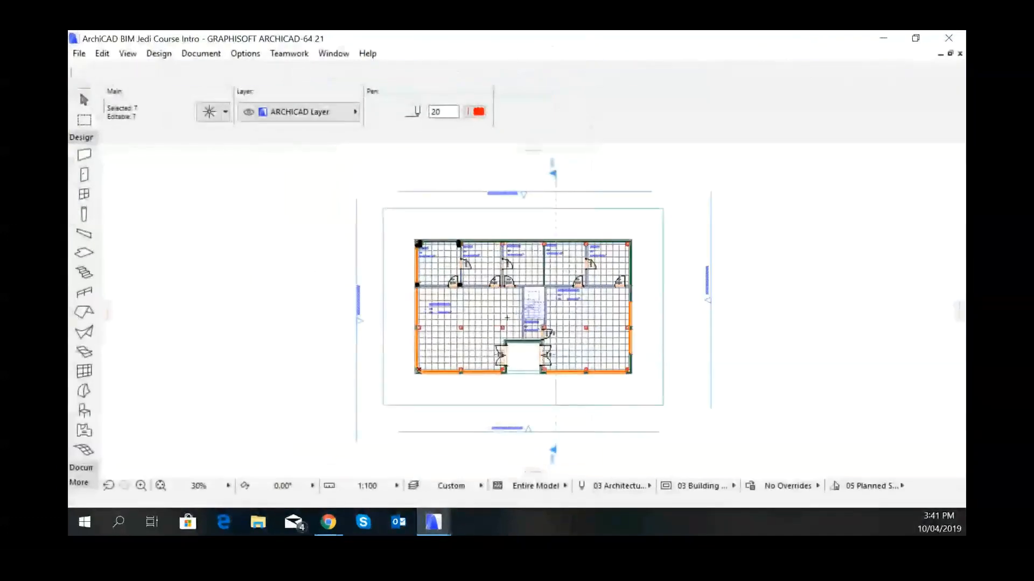
scroll(458, 231, "up", 4)
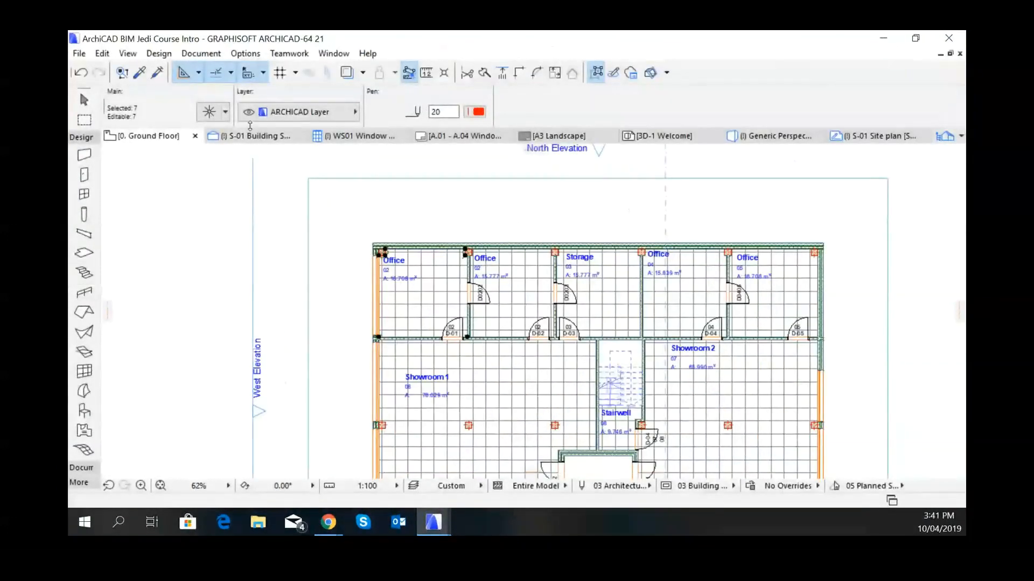
- Start placing a hotlink and use the Desktop's Office layout.pln, an ARCHICAD Solo Project, as a new module from file
left_click(79, 53)
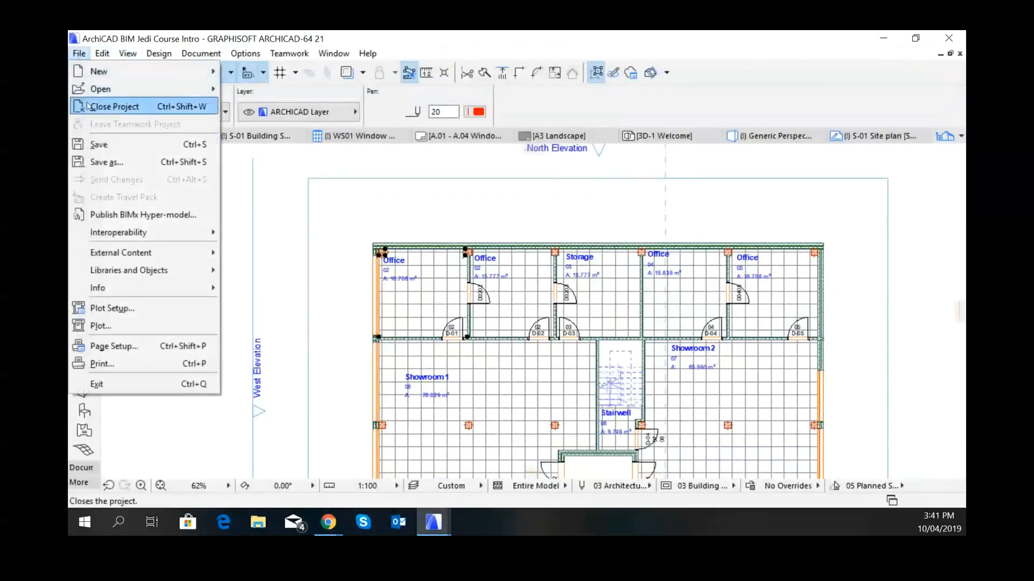
mouse_move(153, 249)
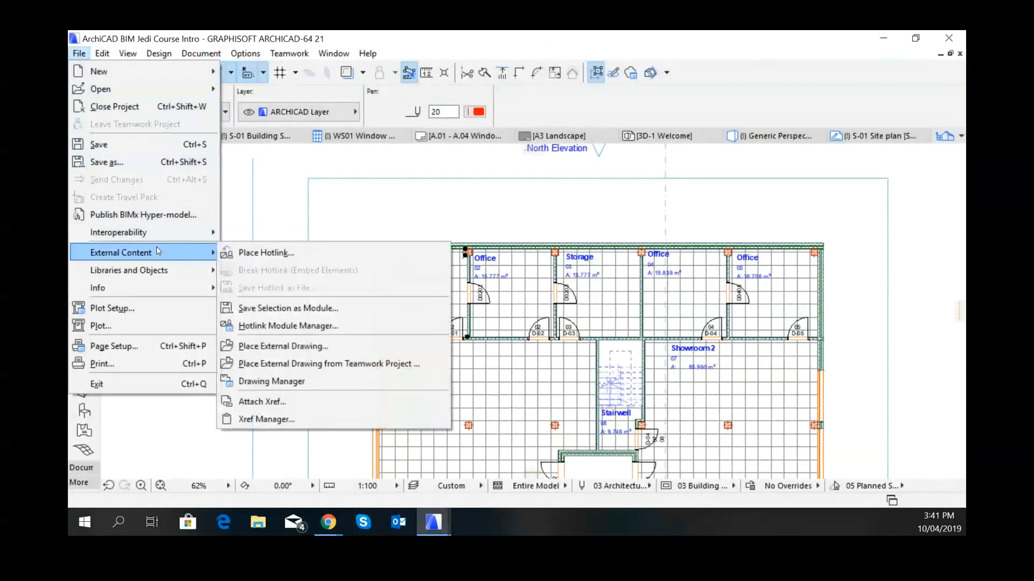
left_click(253, 254)
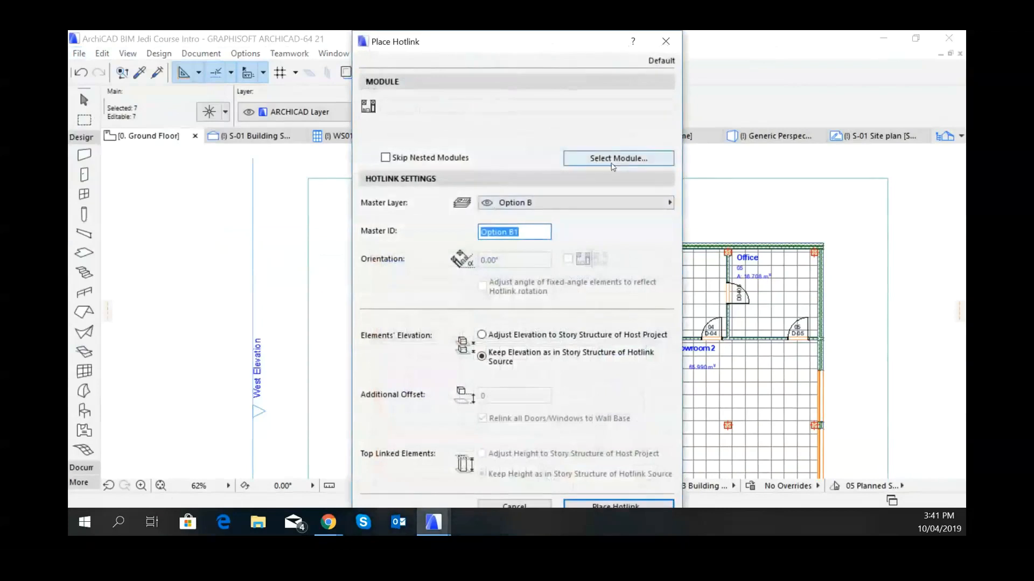
left_click(635, 160)
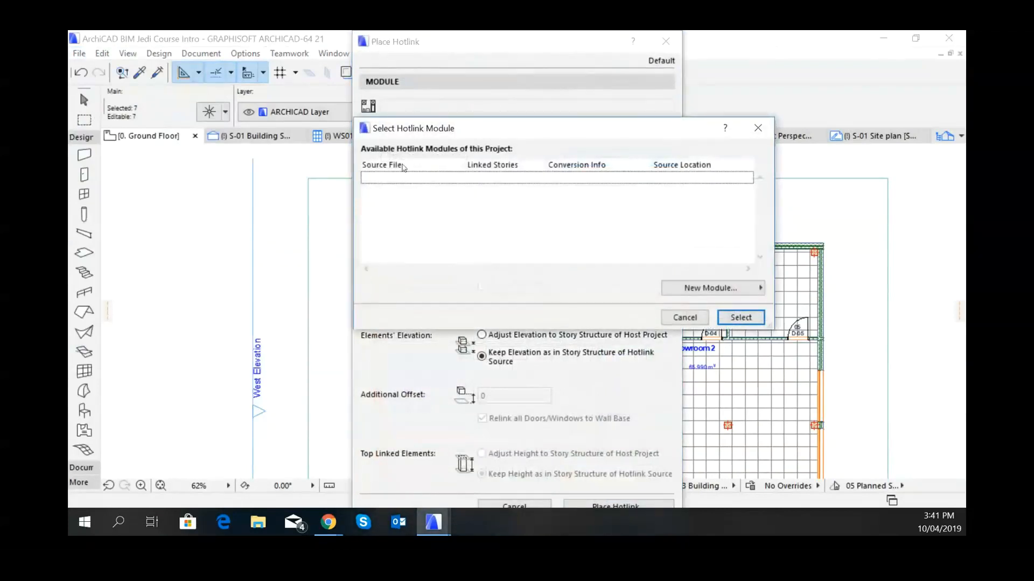
left_click(722, 294)
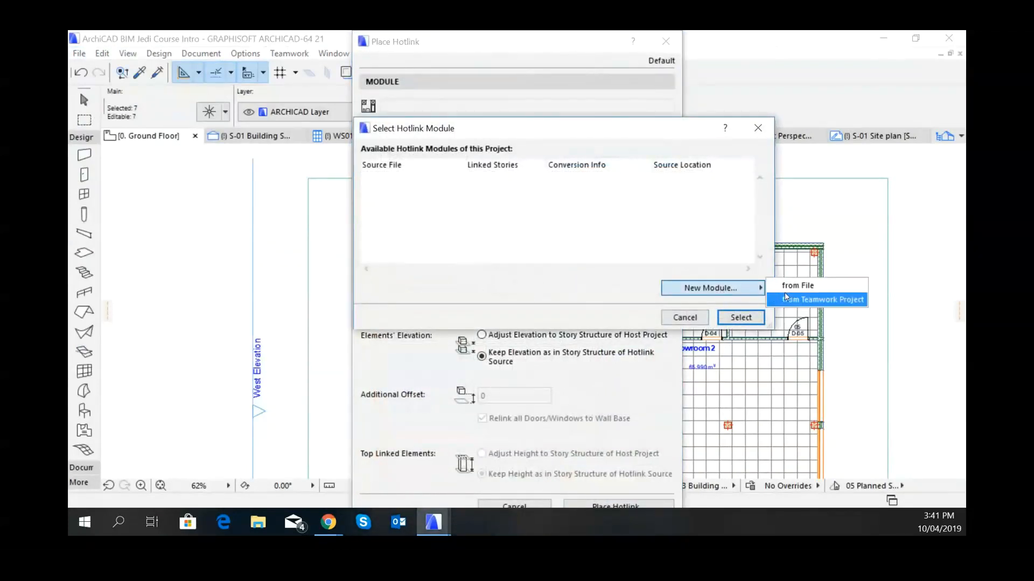
left_click(800, 278)
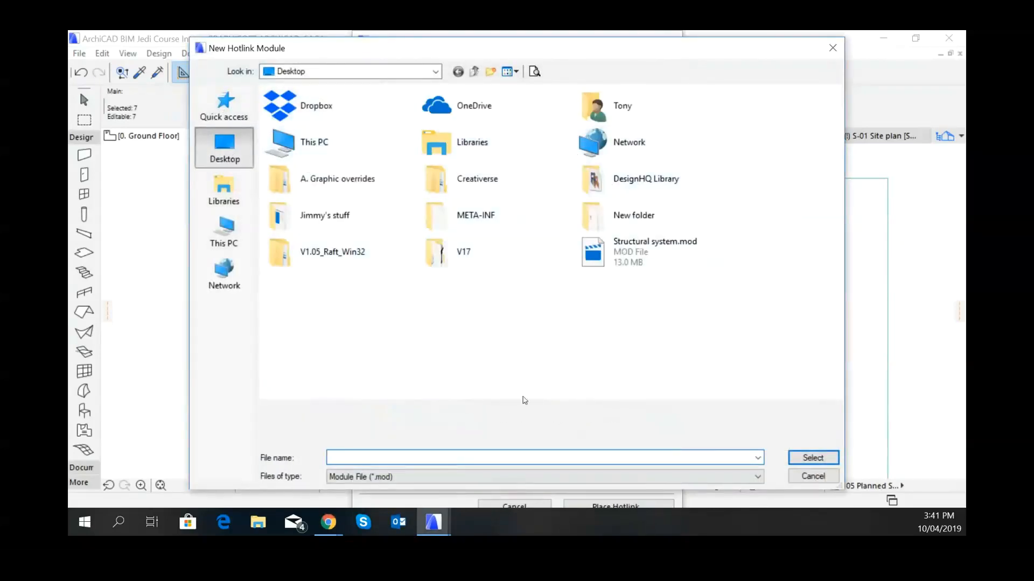
left_click(447, 476)
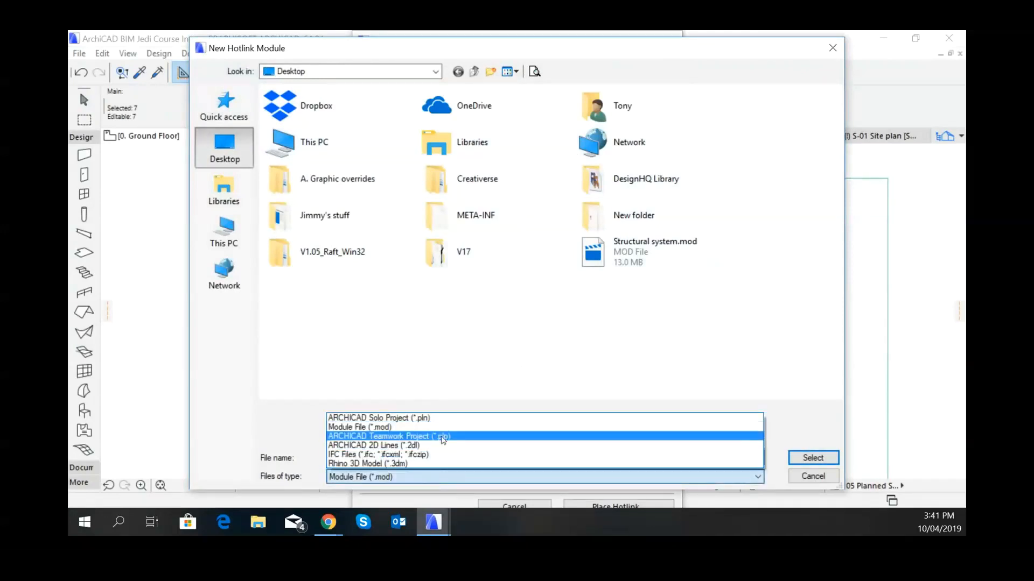
left_click(442, 419)
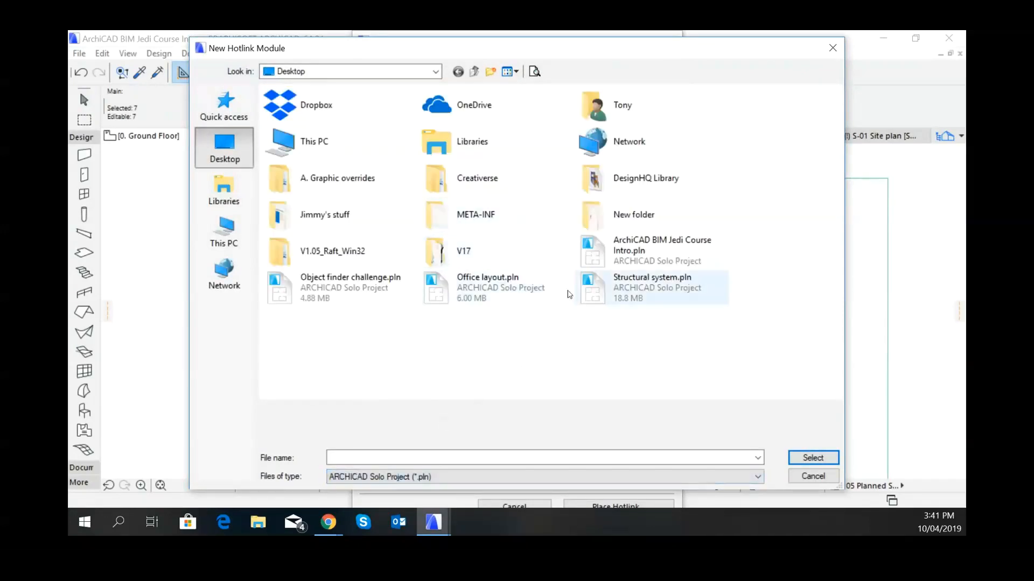
double_click(536, 286)
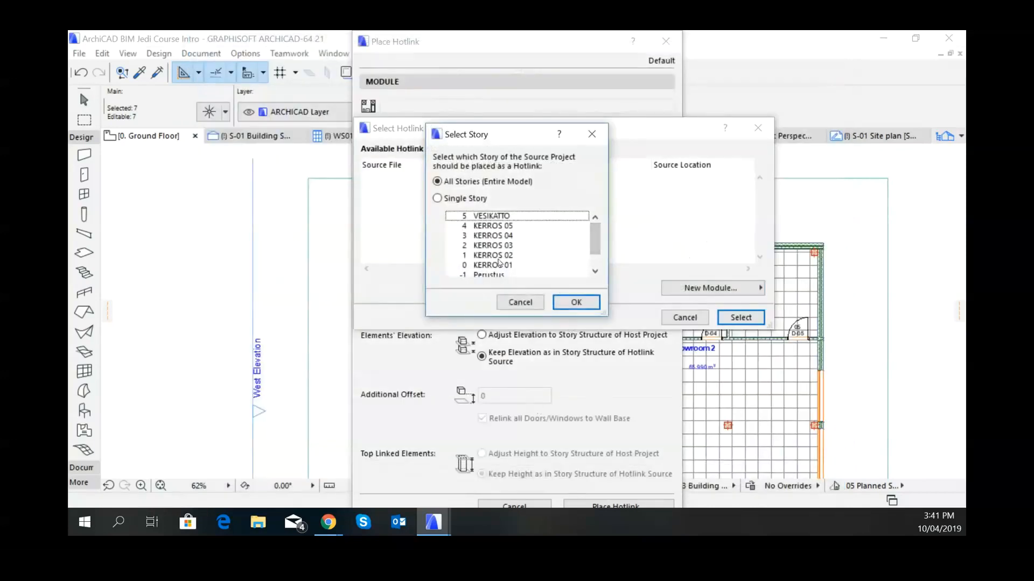
- Link only story 0 KERROS 01 of the source project and select it as the hotlink module
left_click(499, 265)
left_click(576, 302)
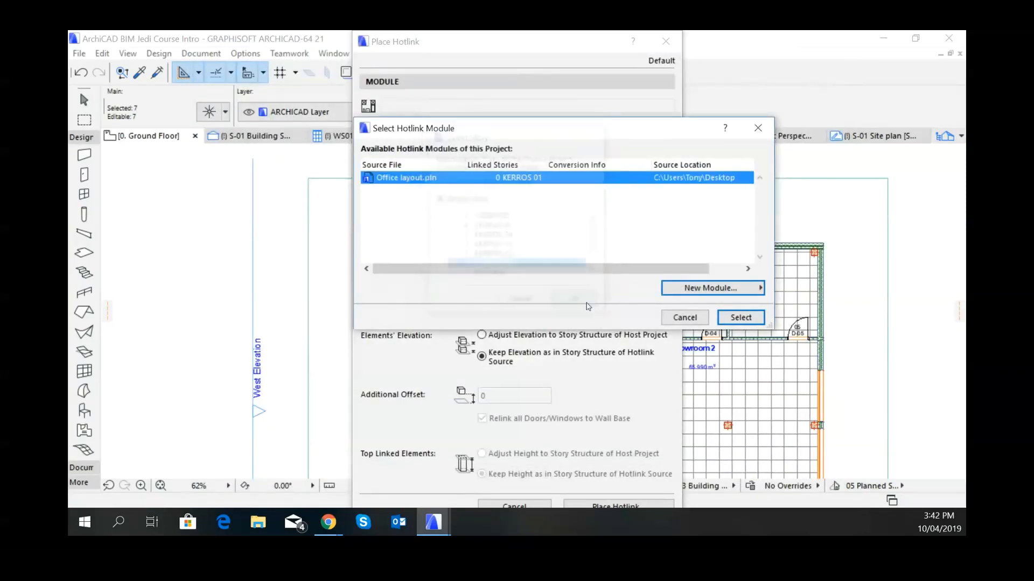
left_click(740, 318)
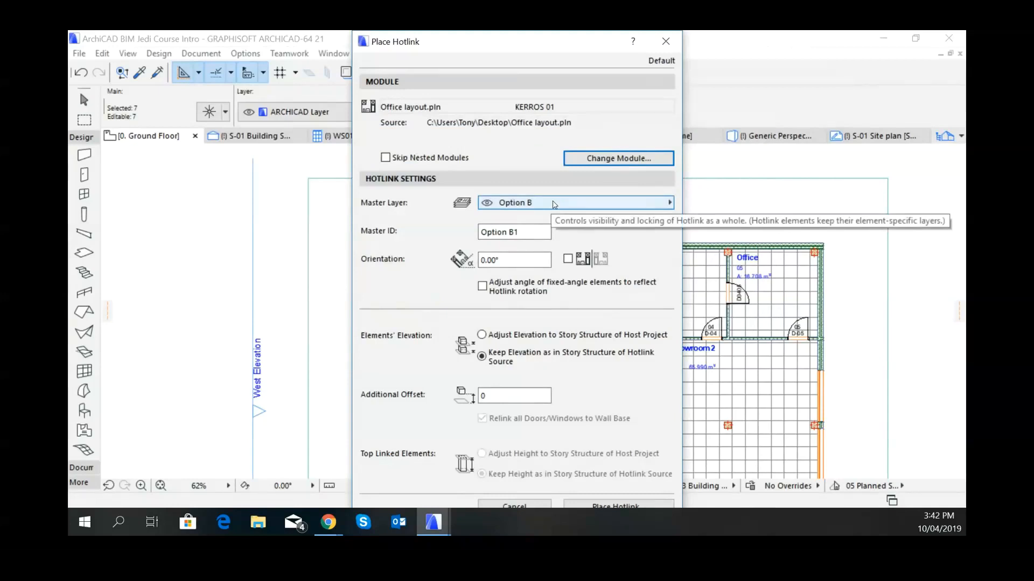
- Set the hotlink's master layer to Model Unit - Module and place the table-and-chair layout in the upper-left Office
left_click(554, 204)
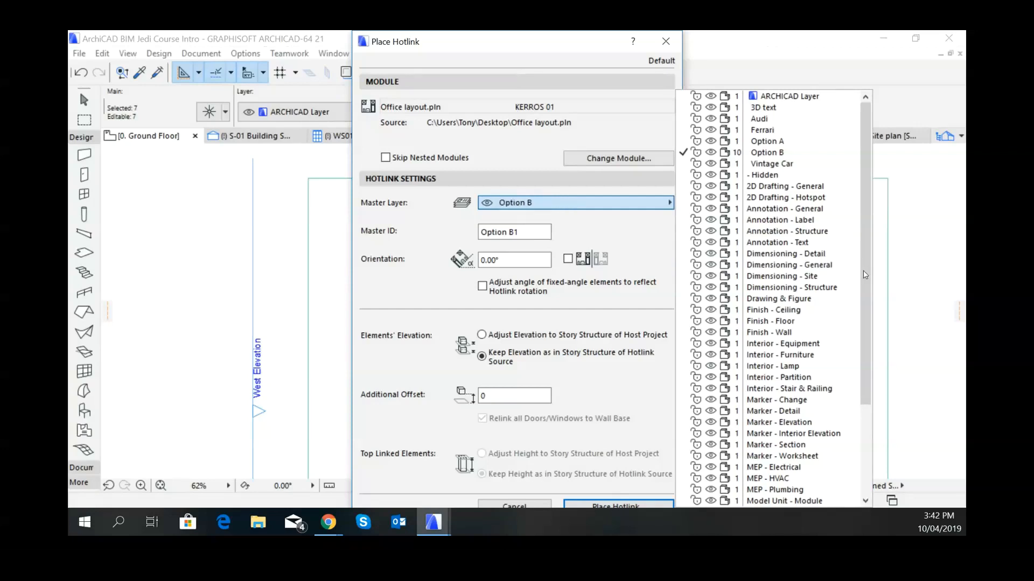
left_click_drag(865, 275, 870, 371)
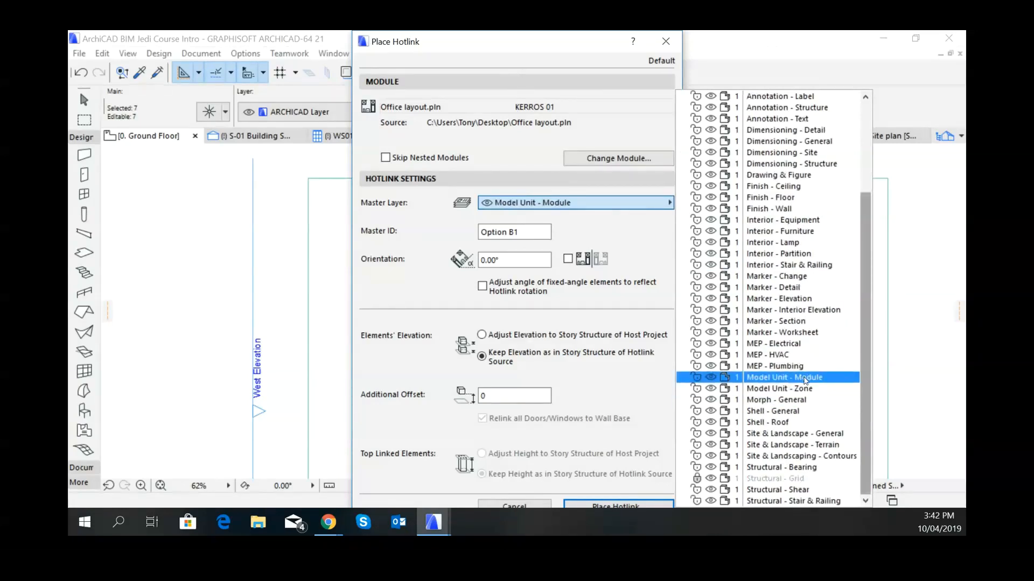
left_click(805, 381)
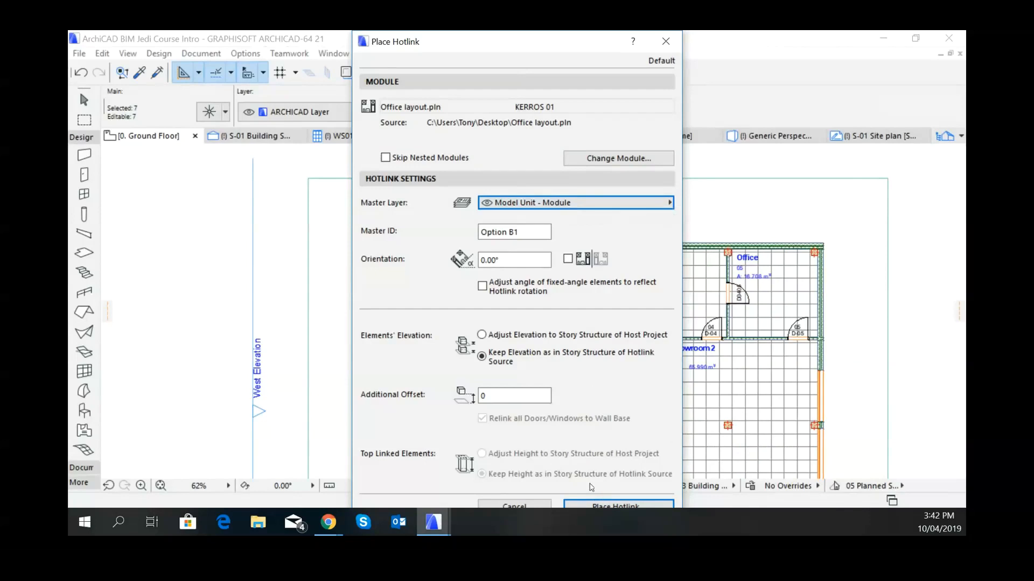
left_click(618, 506)
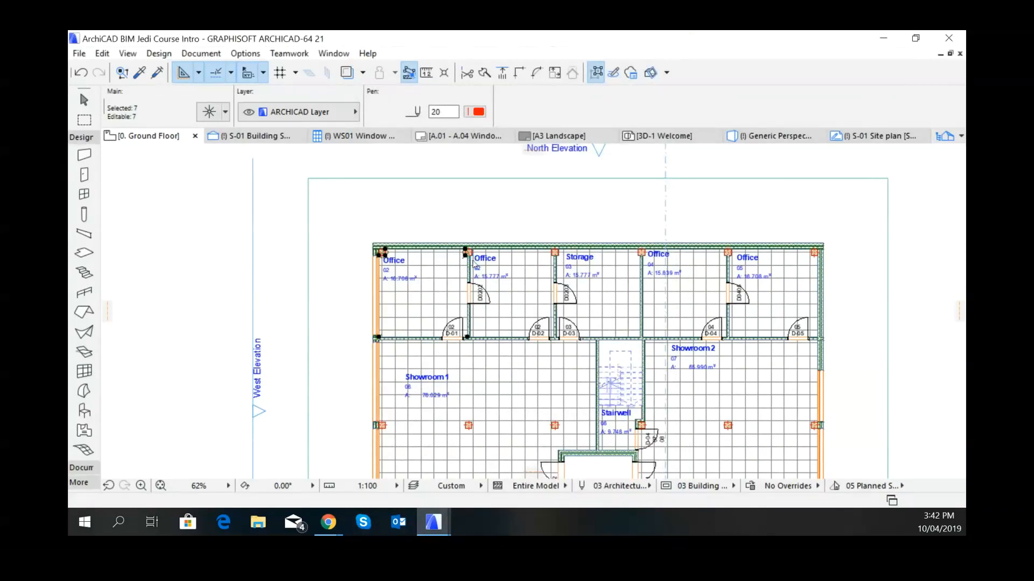
key("ctrl+v")
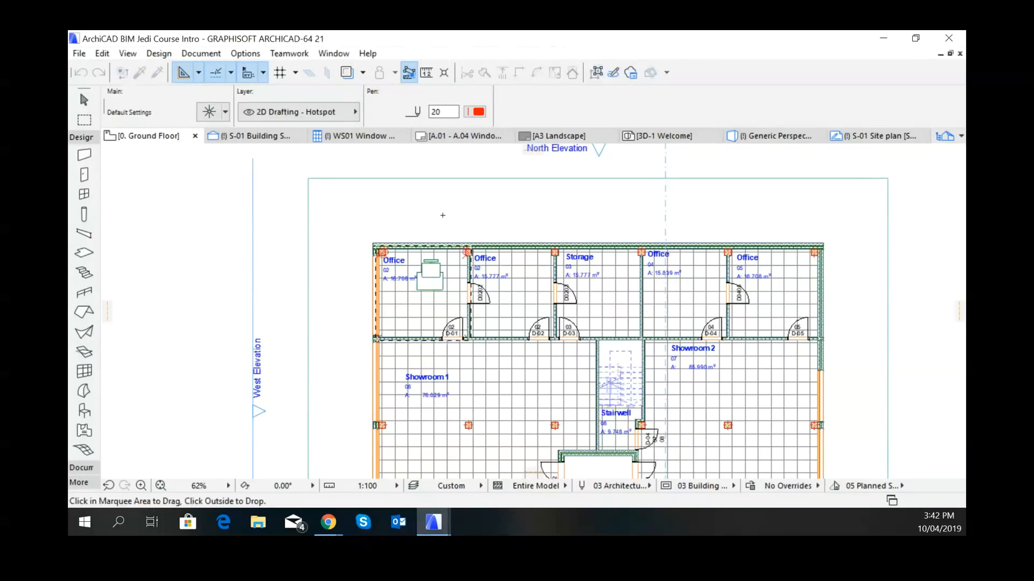
- Select the hotlinked office chair in the upper-left Office to inspect which layer it uses
scroll(440, 240, "up", 2)
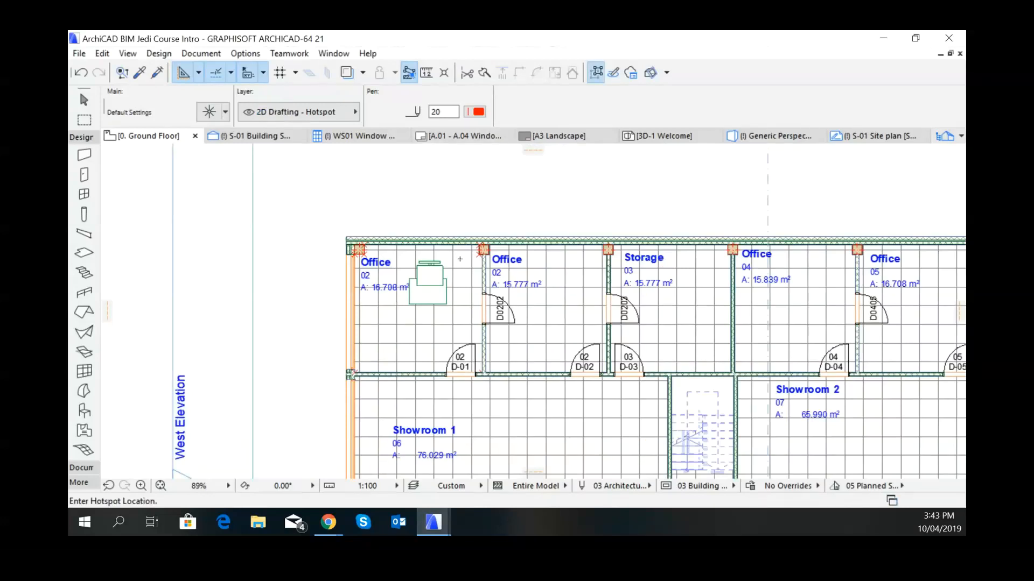
scroll(469, 283, "up", 3)
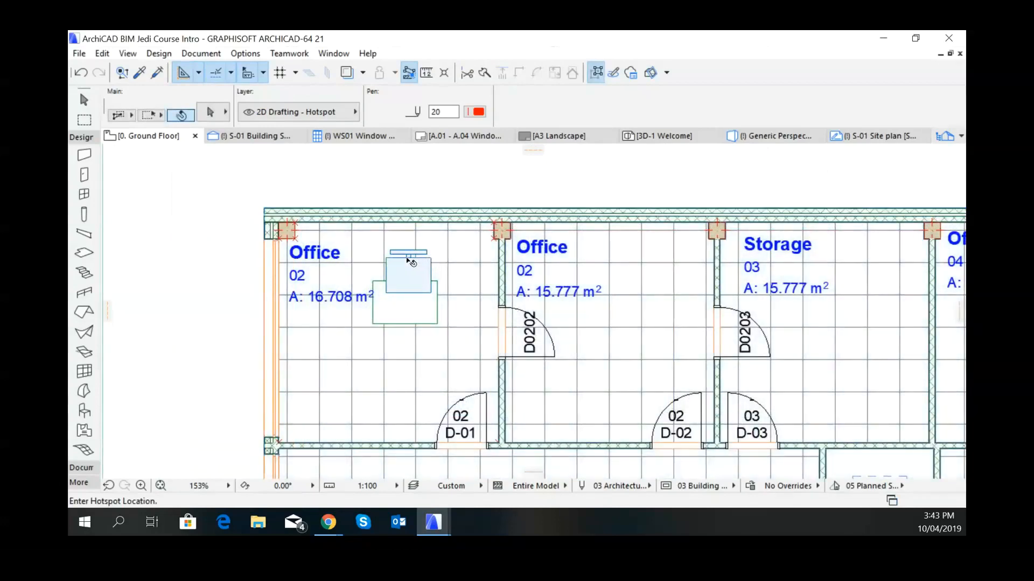
left_click(410, 263)
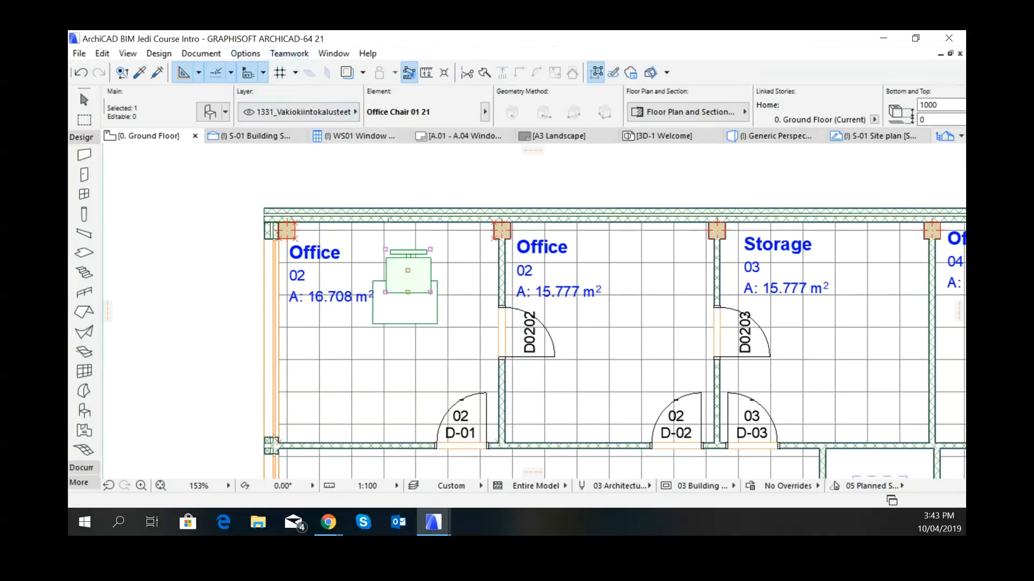
- Open the Attribute Manager and examine the host project's layer list for the chair's layer, 1331_Vakiokiintokalusteet
left_click(246, 54)
mouse_move(256, 71)
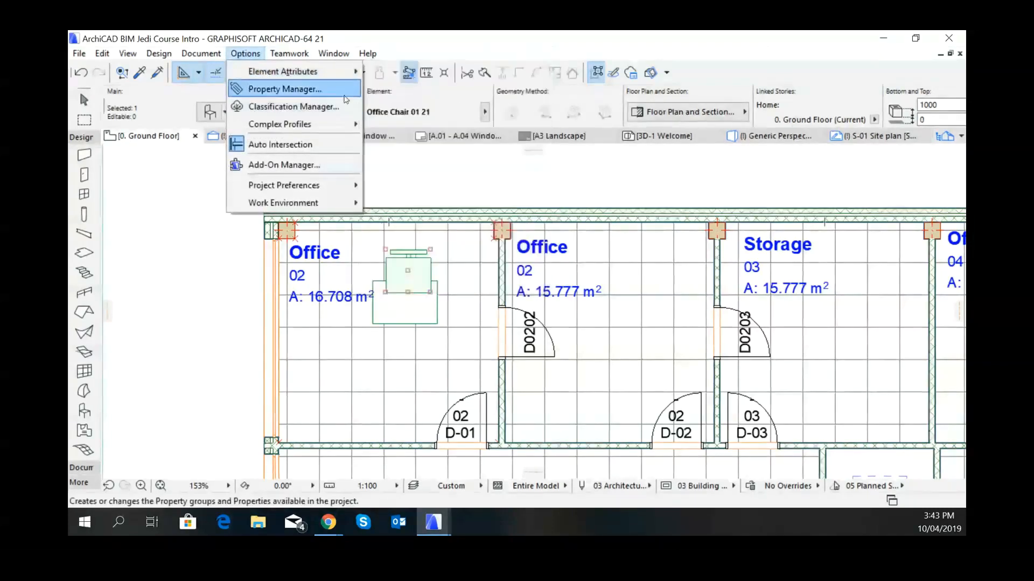
left_click(452, 283)
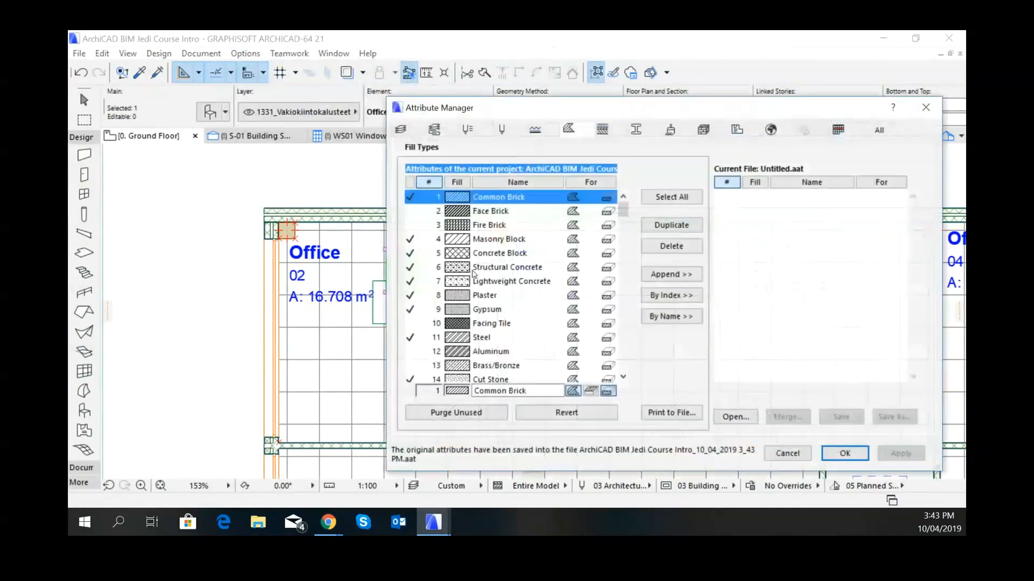
left_click(413, 133)
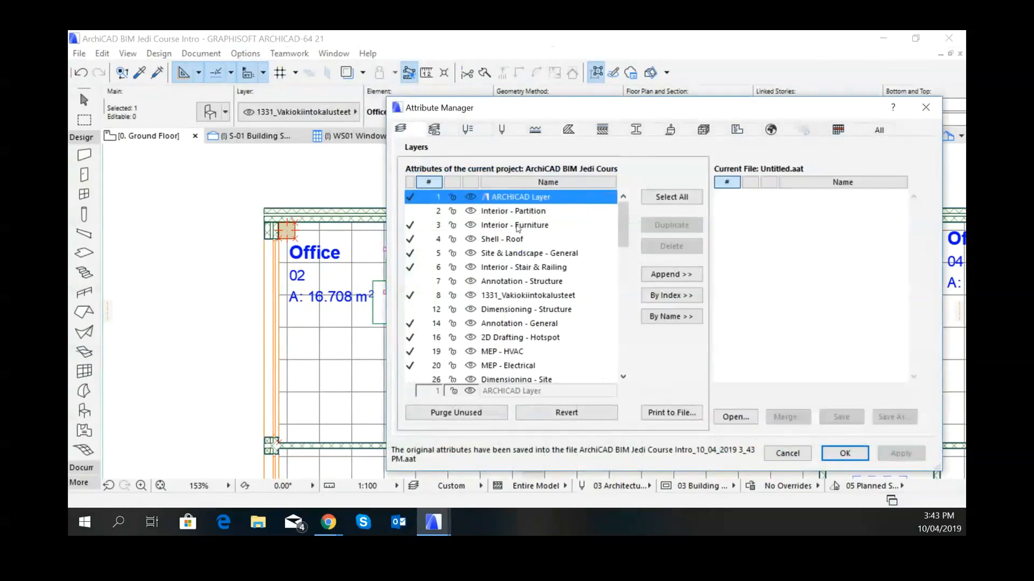
scroll(542, 271, "down", 2)
scroll(542, 271, "down", 1)
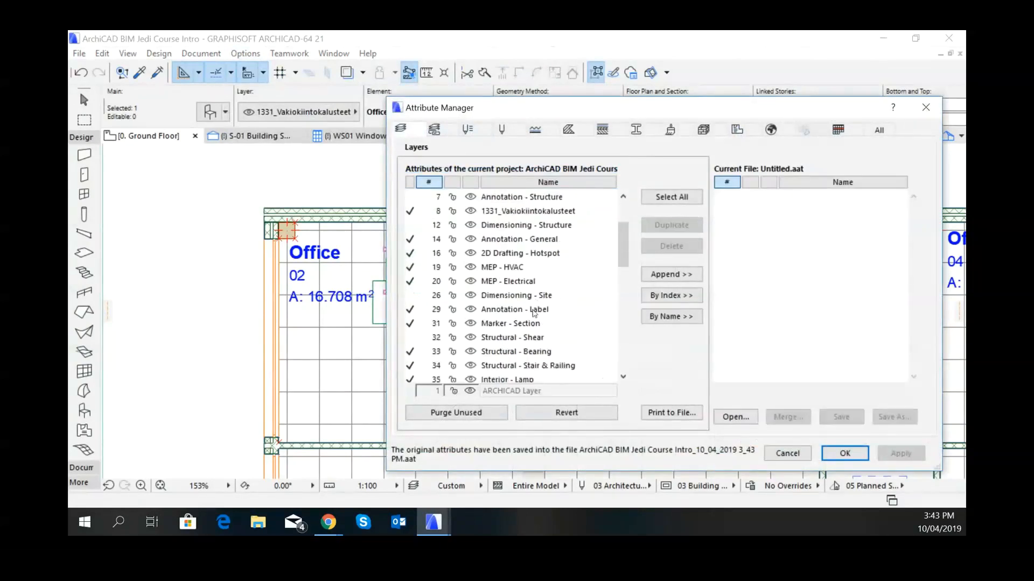
scroll(533, 322, "down", 5)
scroll(538, 322, "down", 5)
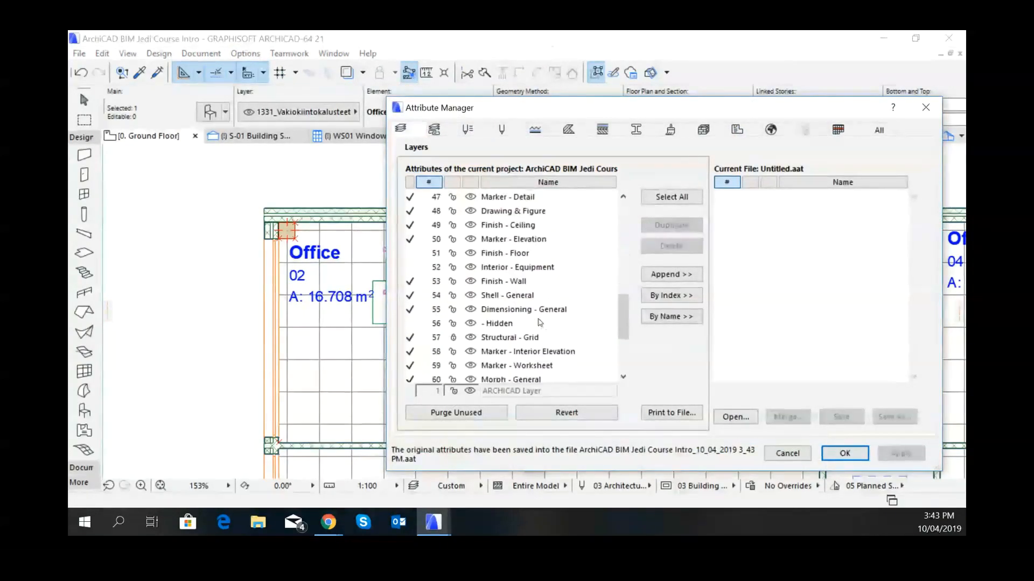
scroll(540, 322, "up", 8)
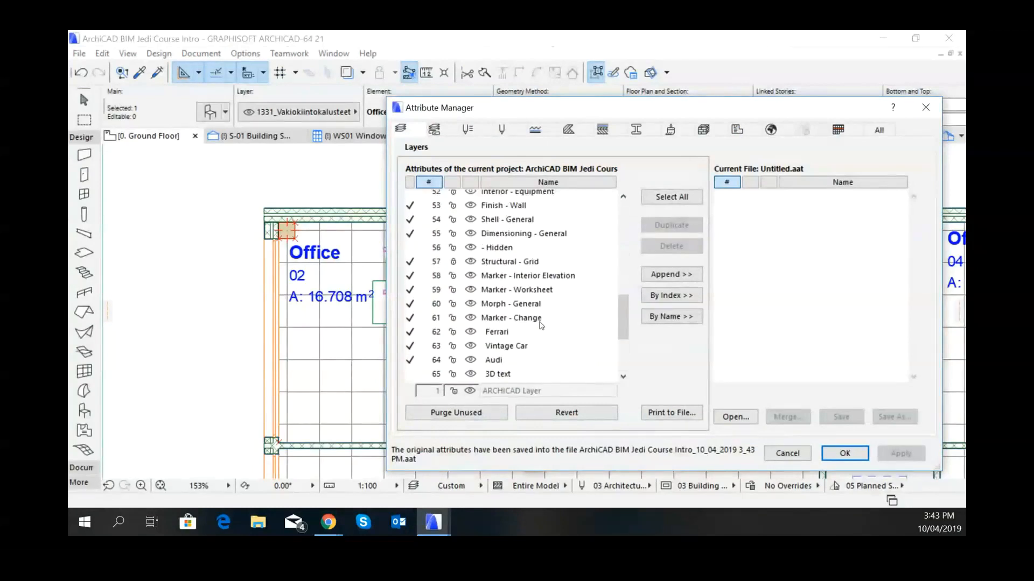
scroll(538, 317, "up", 1)
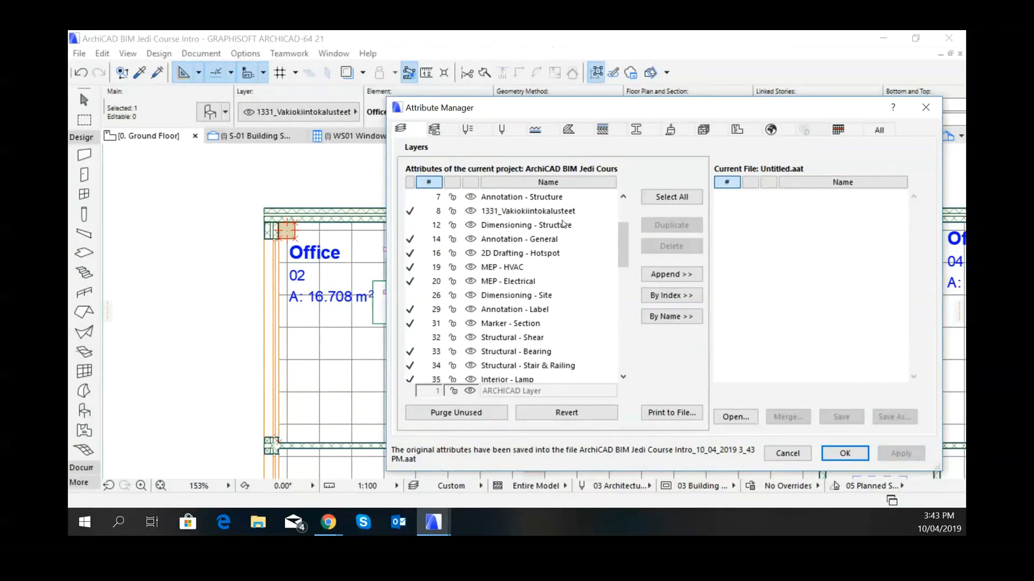
scroll(565, 217, "up", 3)
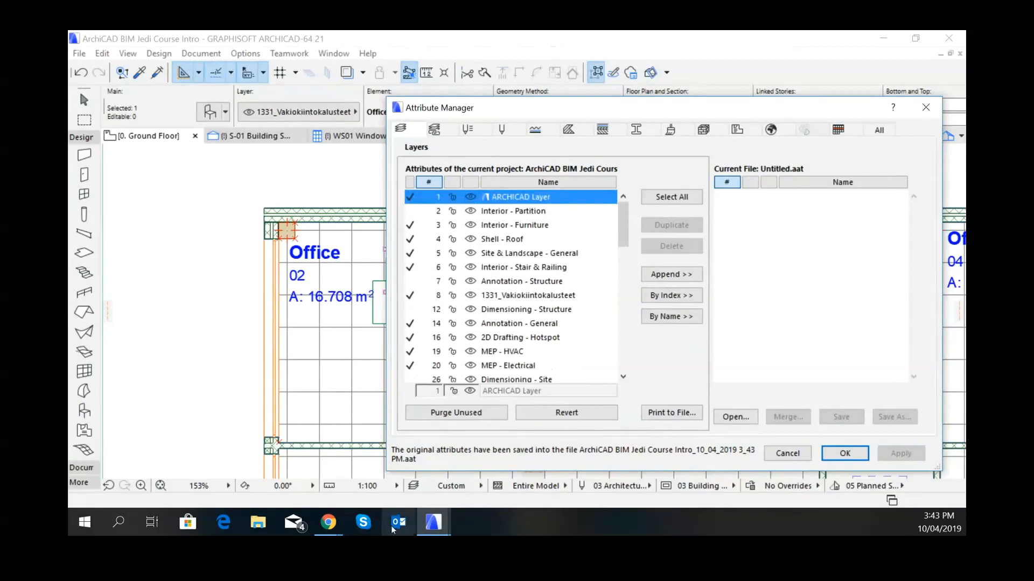
- Switch to the Office layout project and display its layers in the Attribute Manager
left_click(435, 525)
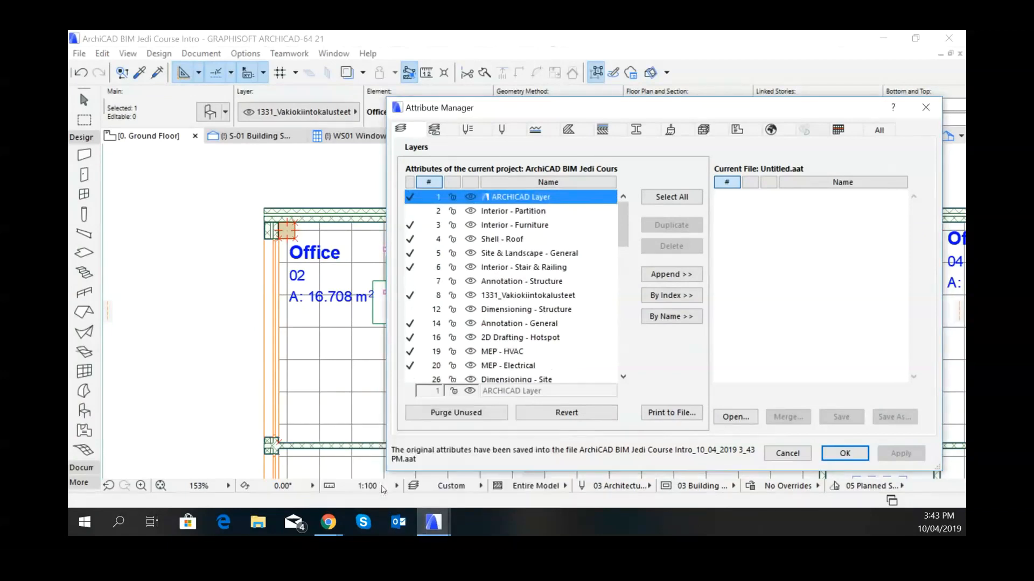
left_click(498, 478)
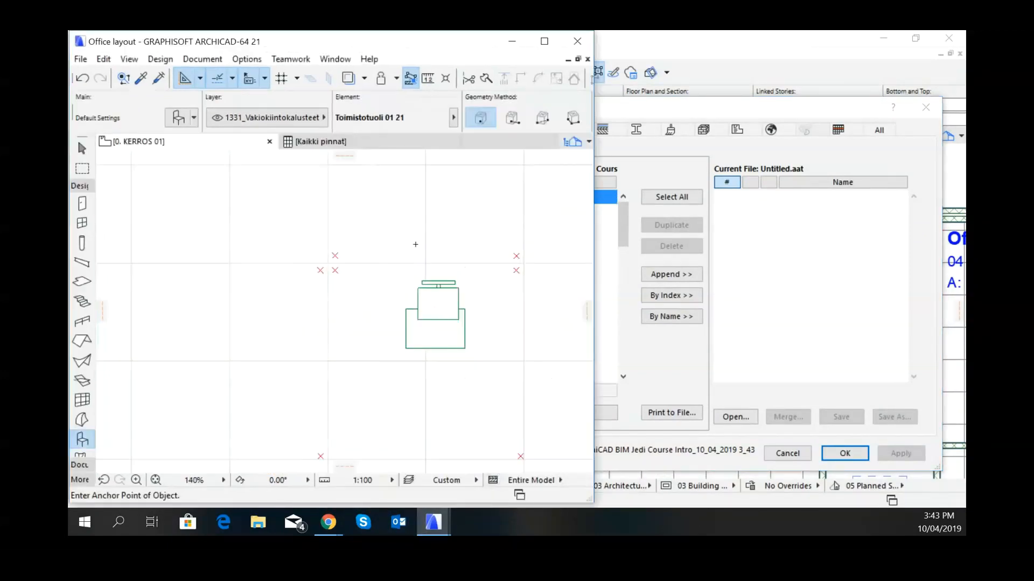
left_click(247, 58)
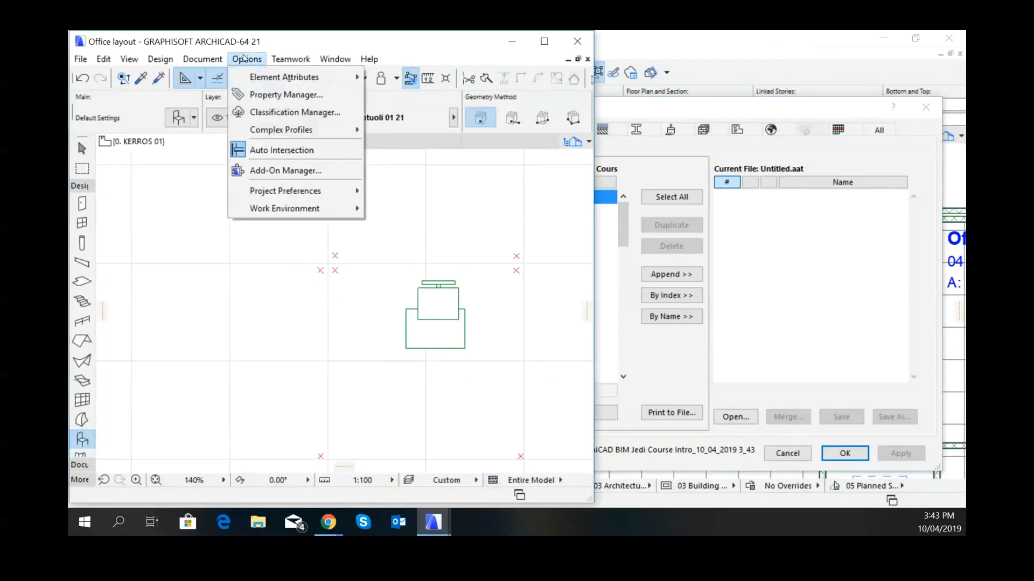
mouse_move(272, 78)
left_click(410, 287)
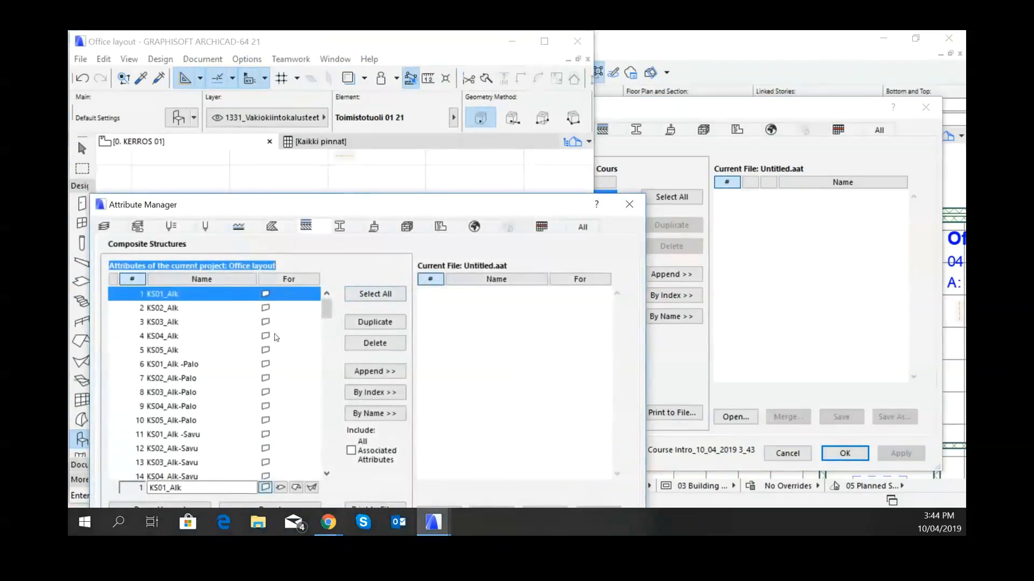
left_click(112, 227)
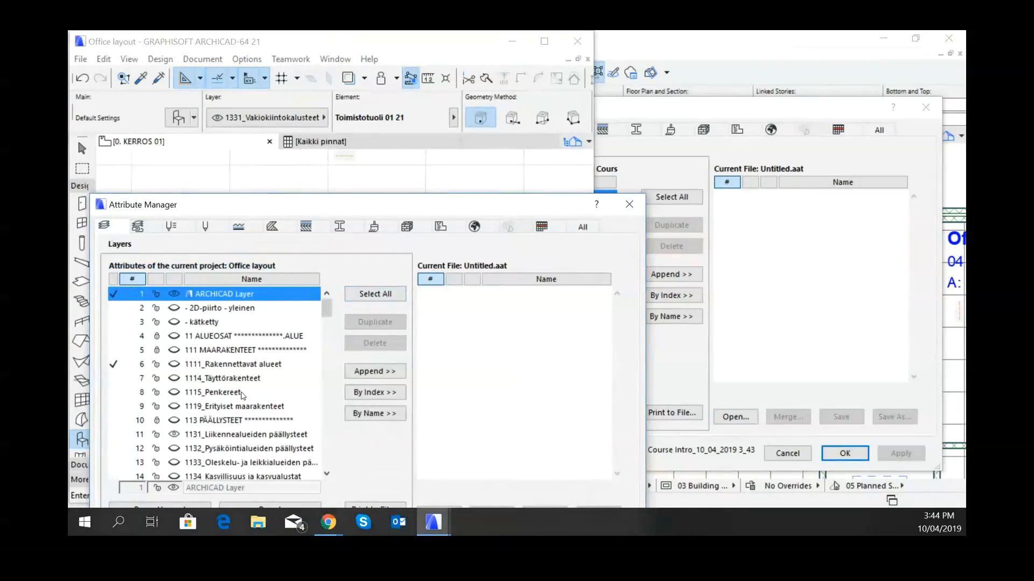
- Find the chair's layer, 1331_Vakiokiintokalusteet, in the Office layout project's layer list and select it to examine its index
scroll(242, 395, "down", 6)
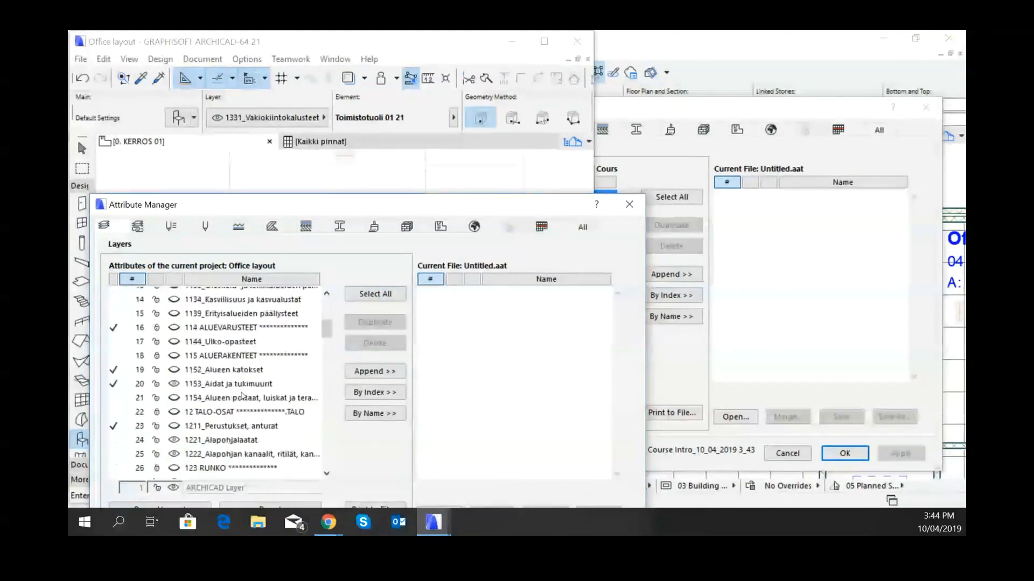
scroll(242, 396, "down", 8)
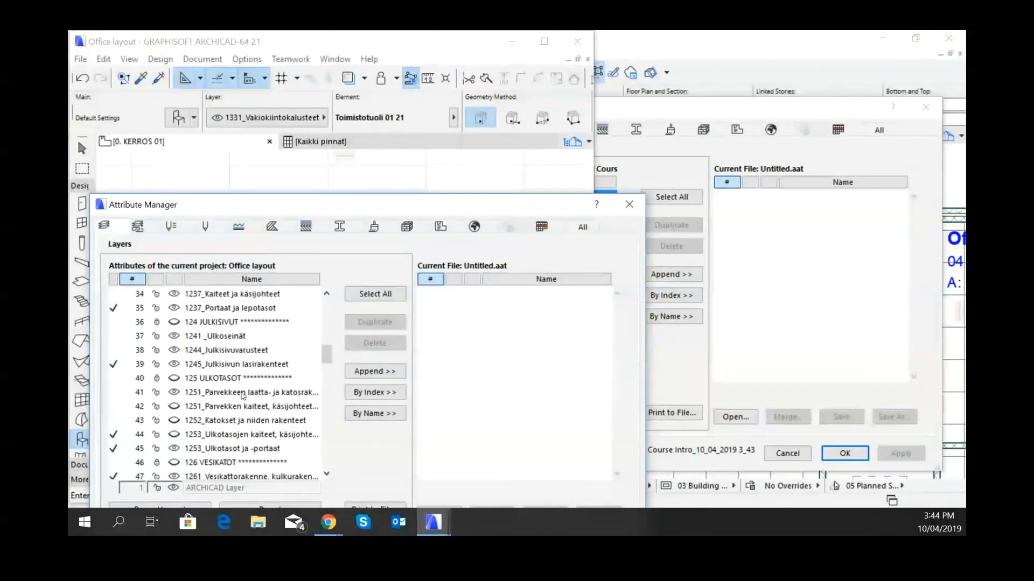
scroll(226, 420, "down", 2)
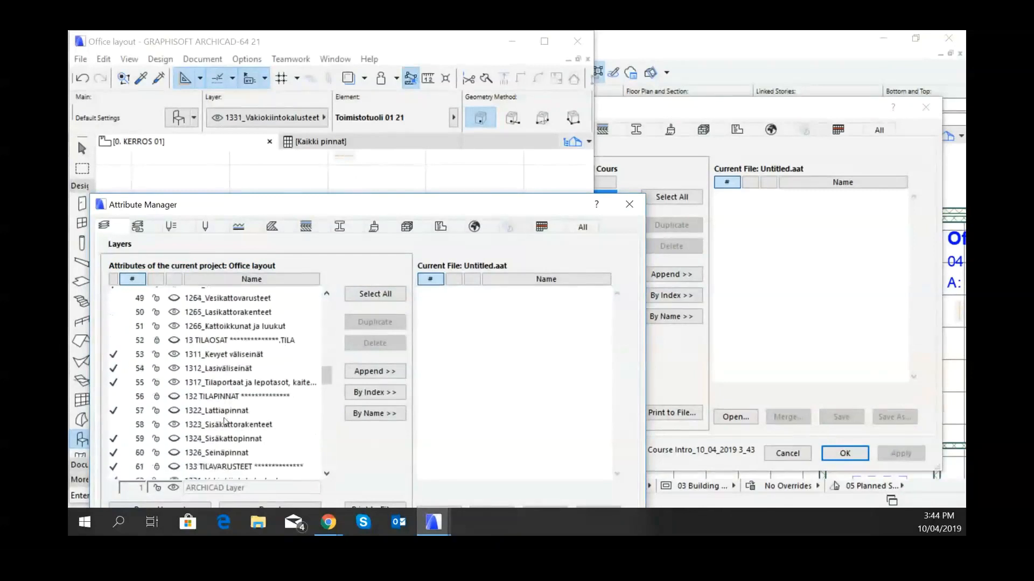
scroll(218, 455, "down", 1)
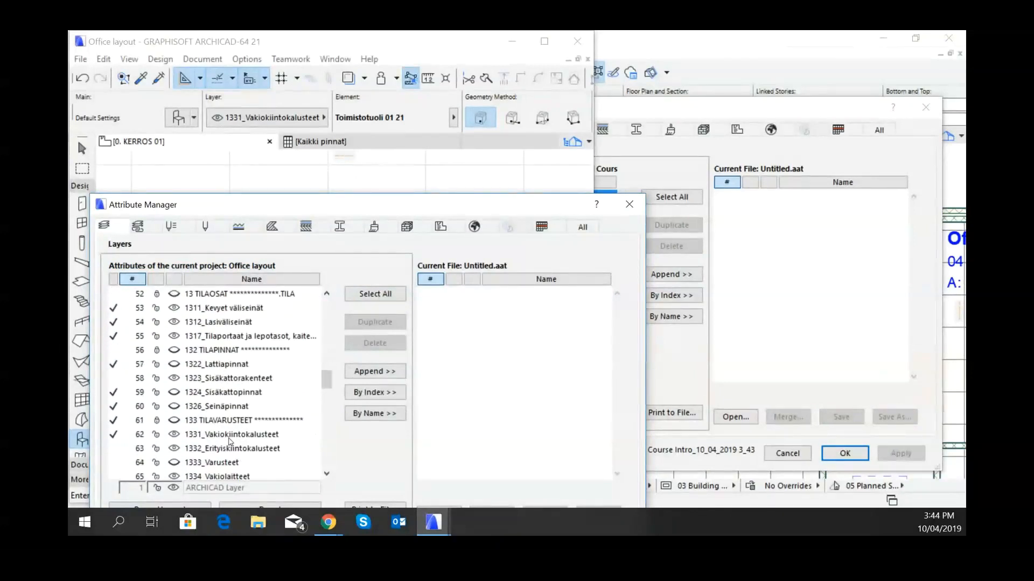
left_click(229, 436)
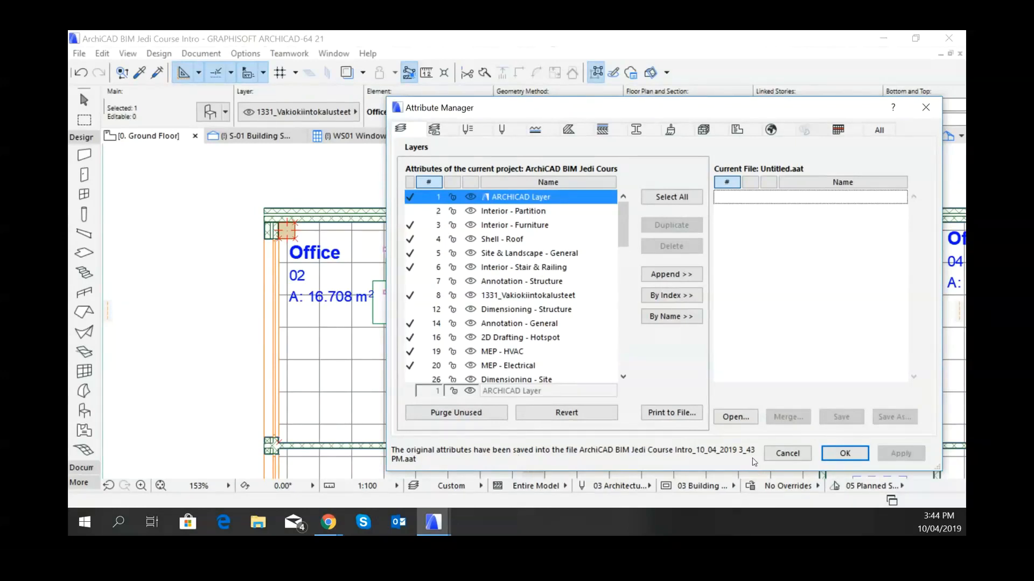
- In the BIM Jedi Course Intro project, copy the Interior - Equipment layer by index into a new attribute file
left_click_drag(624, 216, 563, 300)
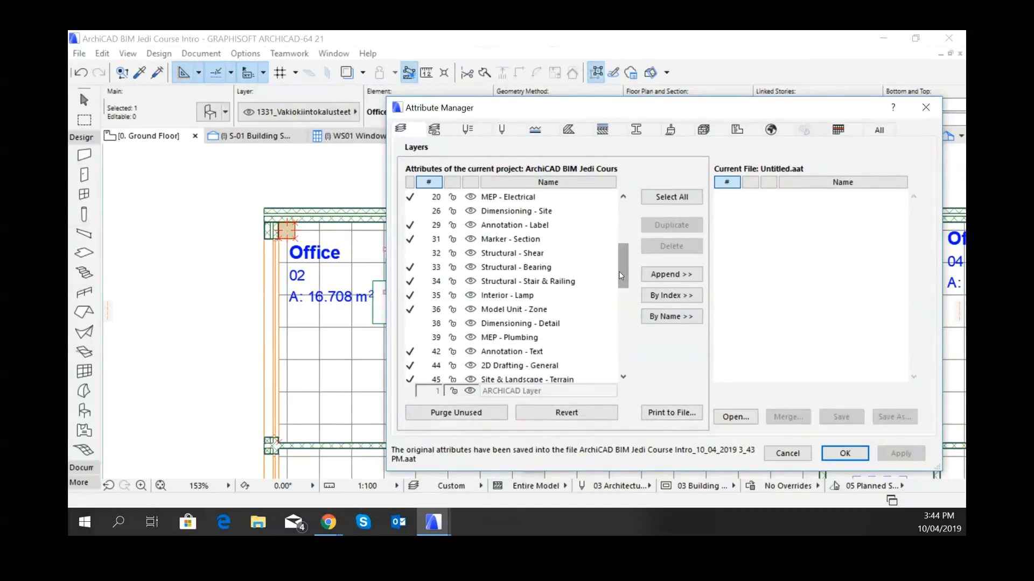
left_click_drag(621, 276, 634, 308)
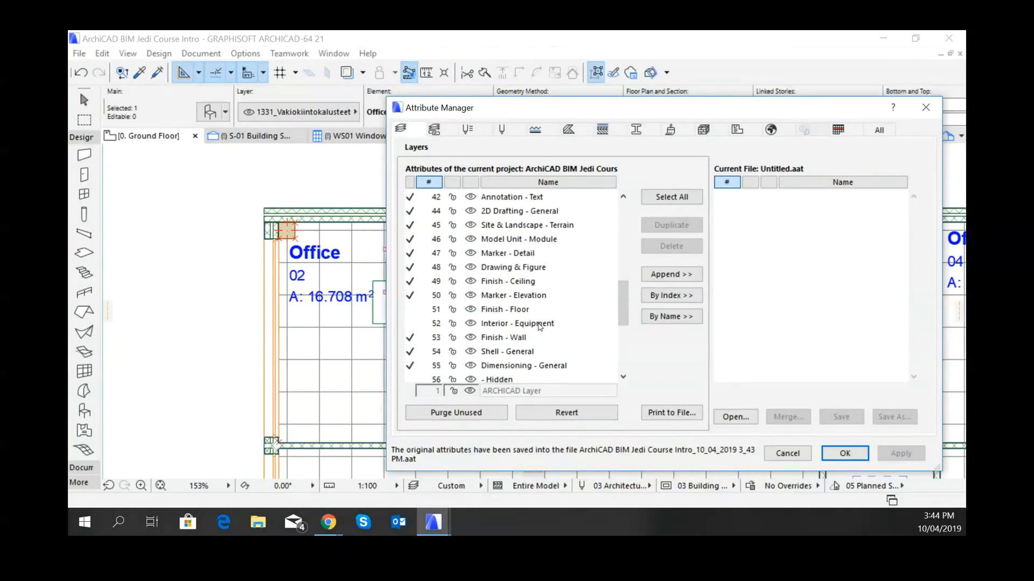
left_click(538, 324)
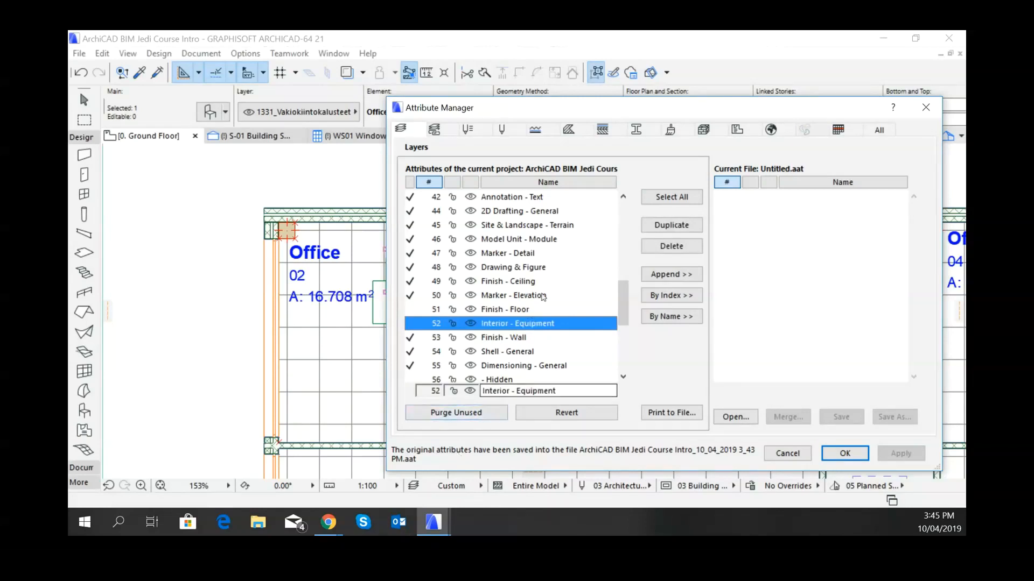
left_click_drag(624, 310, 627, 316)
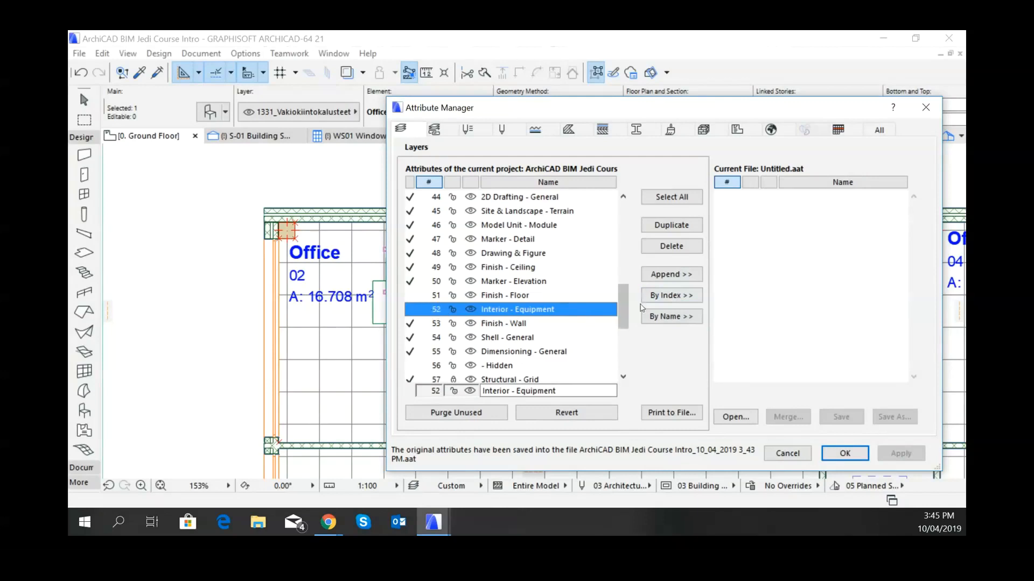
left_click(680, 296)
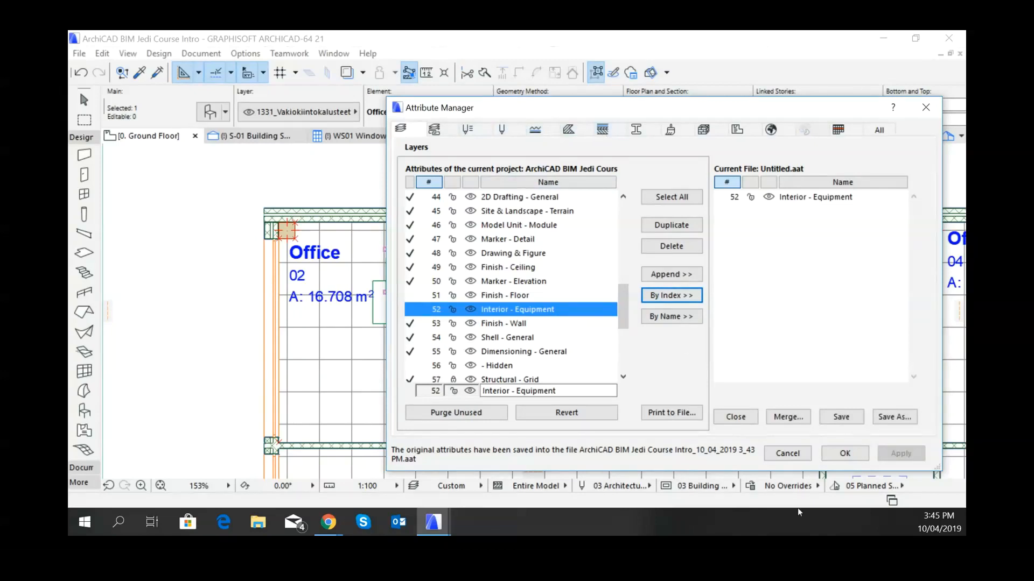
- Save the attribute file to the Desktop as BIM Jedi 0410 and close the Attribute Manager
left_click(896, 418)
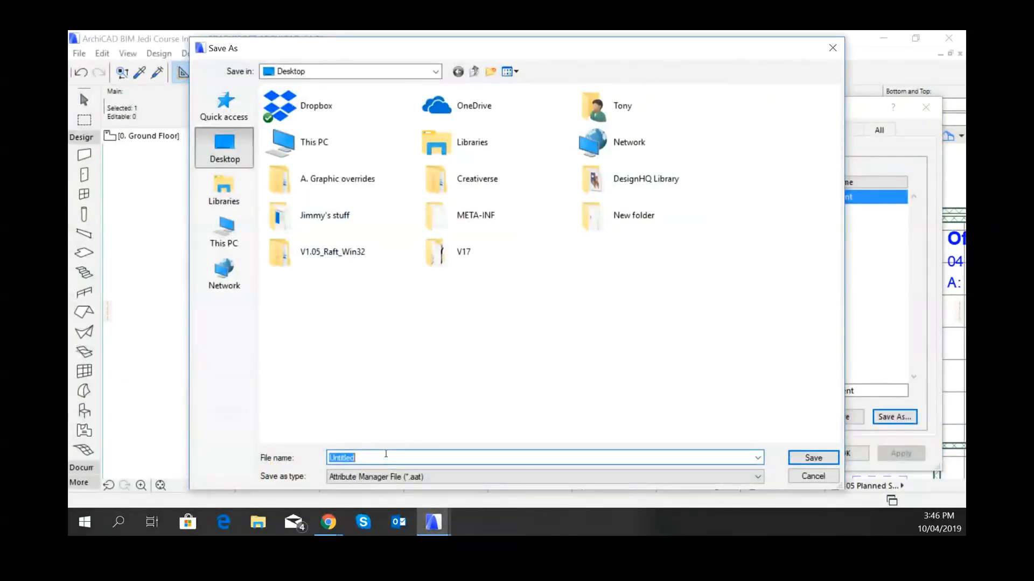
type("BIM Jedi 0410")
left_click(822, 460)
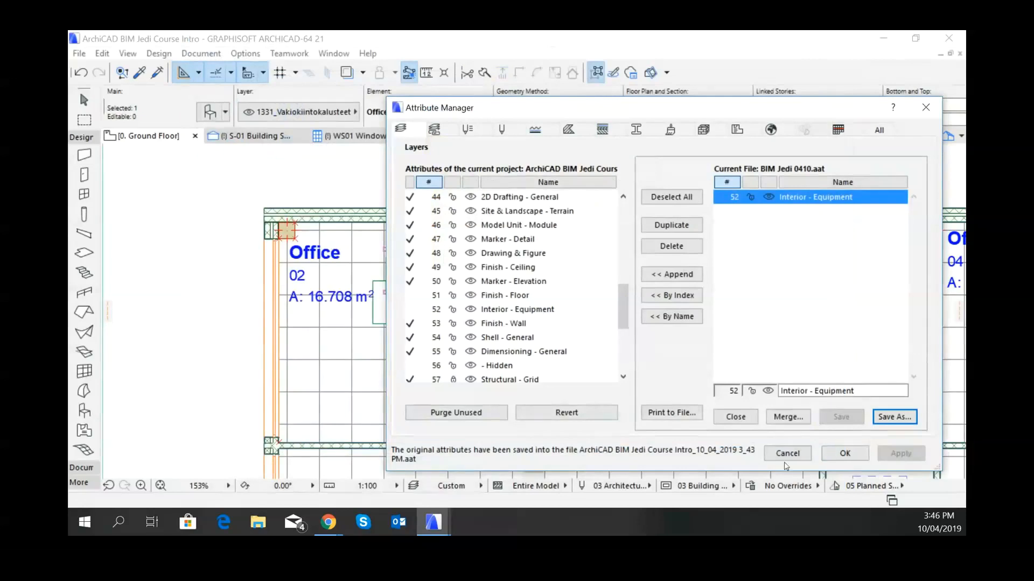
left_click(859, 456)
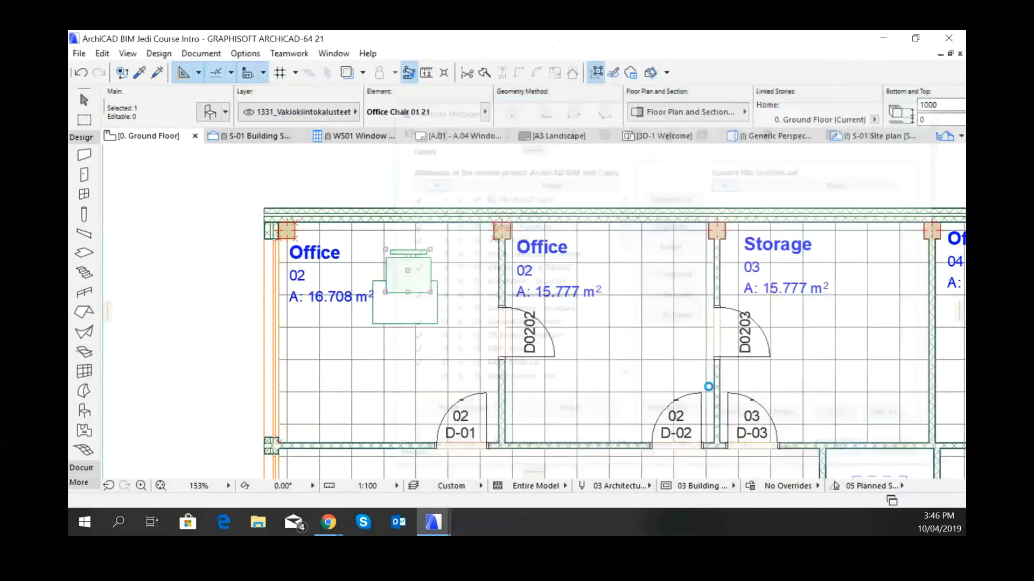
- Switch to the Office layout project, discard its open Attribute Manager session and start a new one
mouse_move(444, 525)
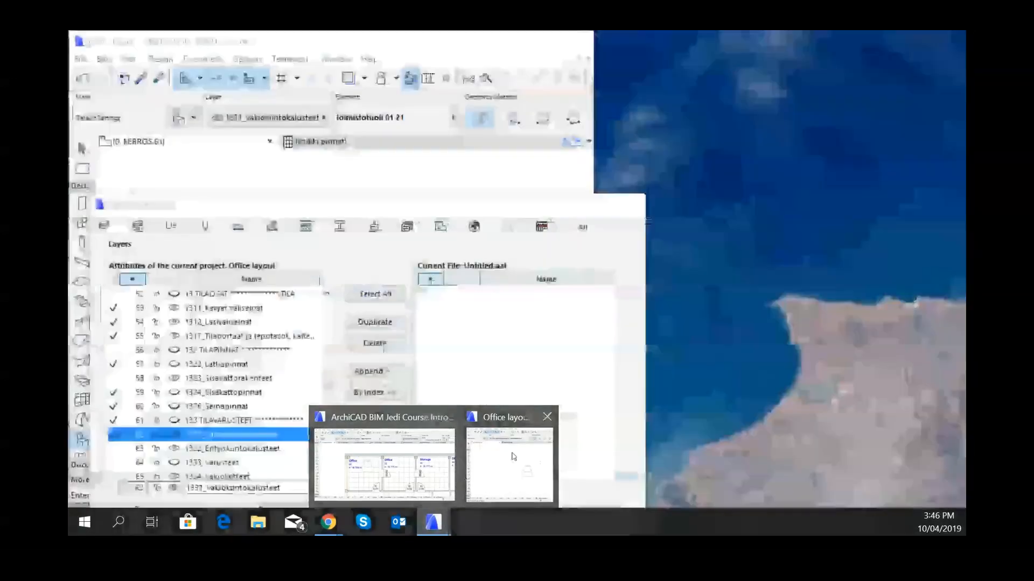
left_click(510, 463)
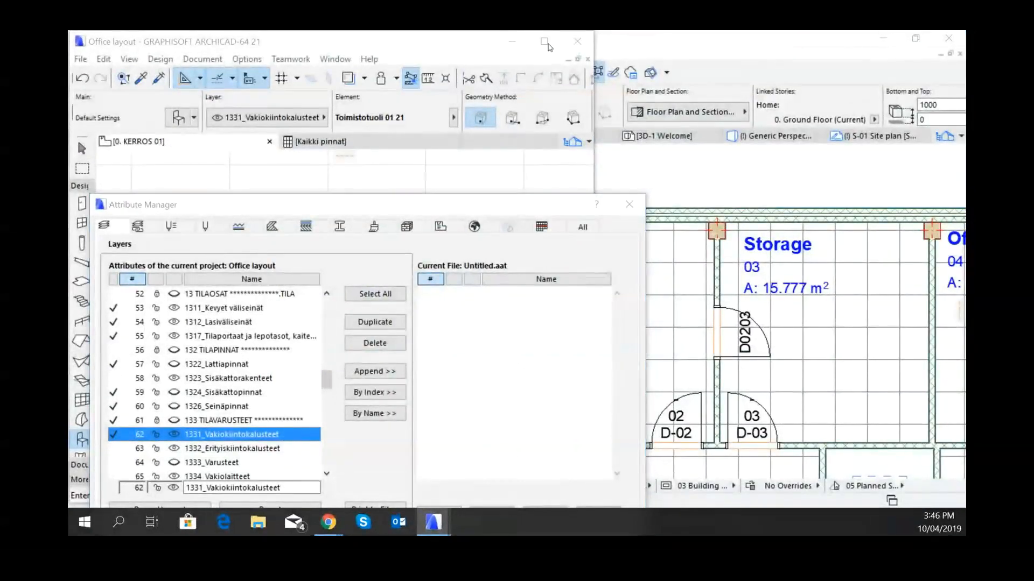
left_click_drag(516, 205, 521, 66)
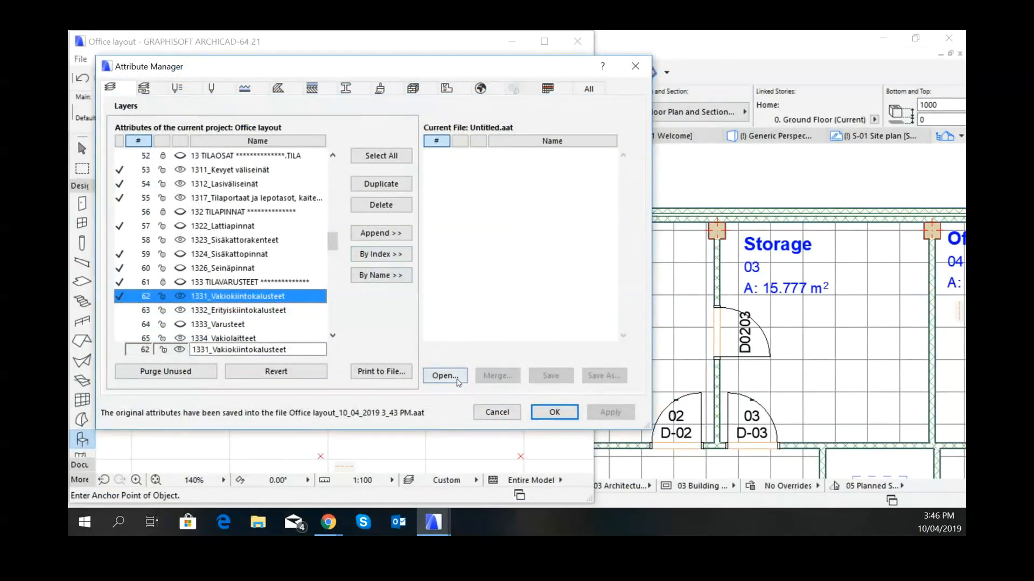
left_click(497, 413)
left_click(246, 59)
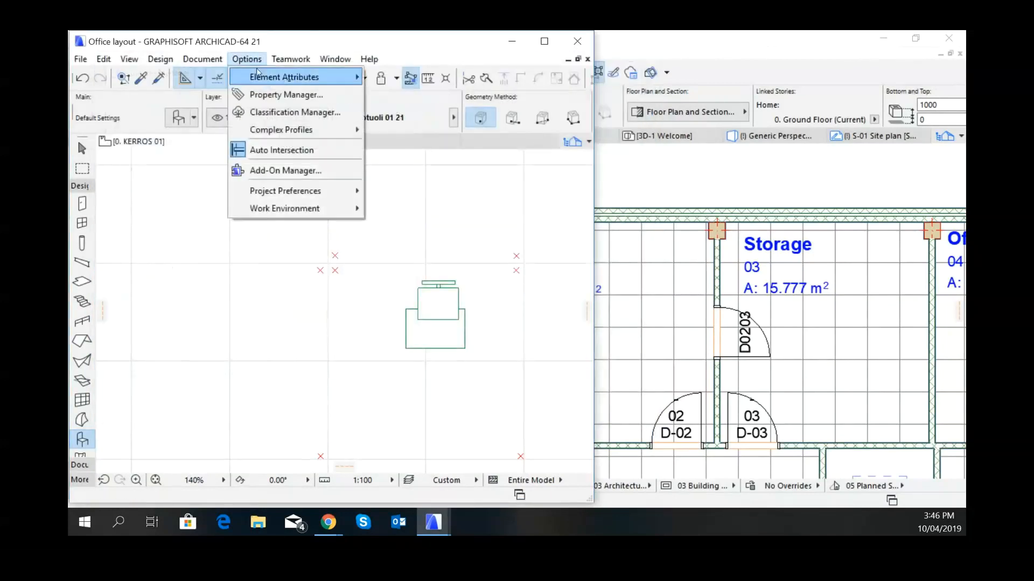
mouse_move(280, 77)
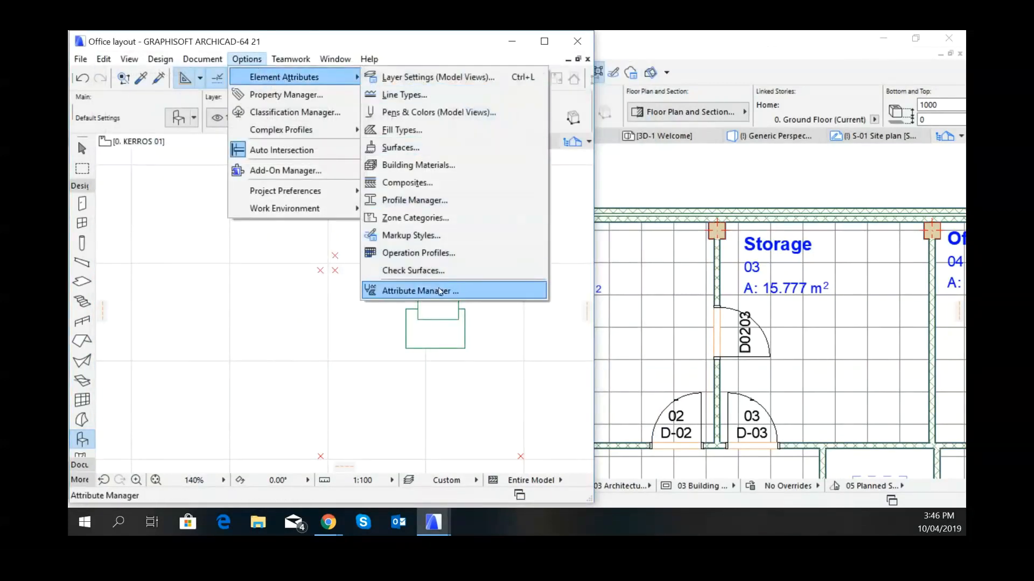
left_click(440, 291)
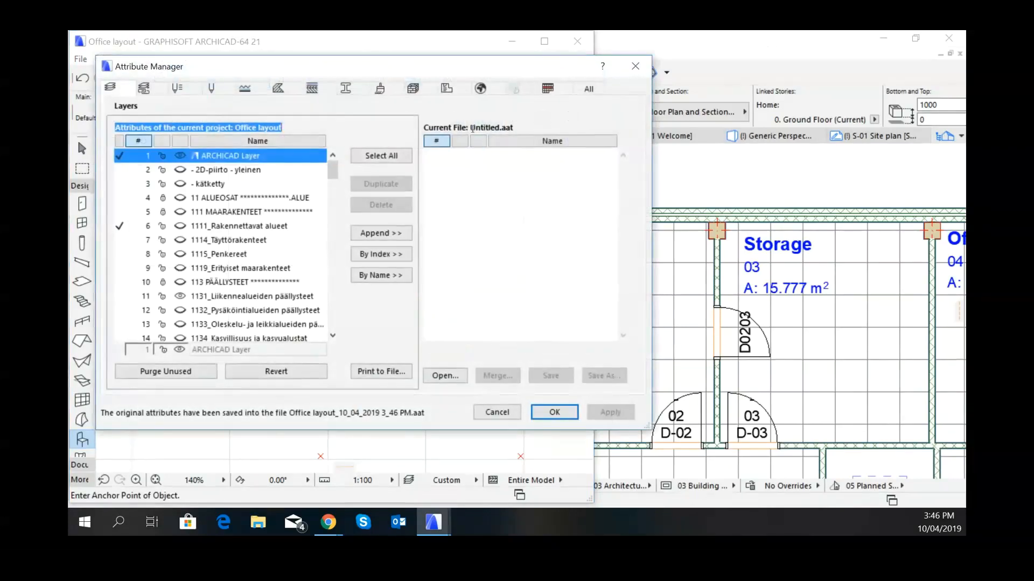
- Load the BIM Jedi 0410.aat attribute file from the Desktop into the Attribute Manager
left_click(446, 375)
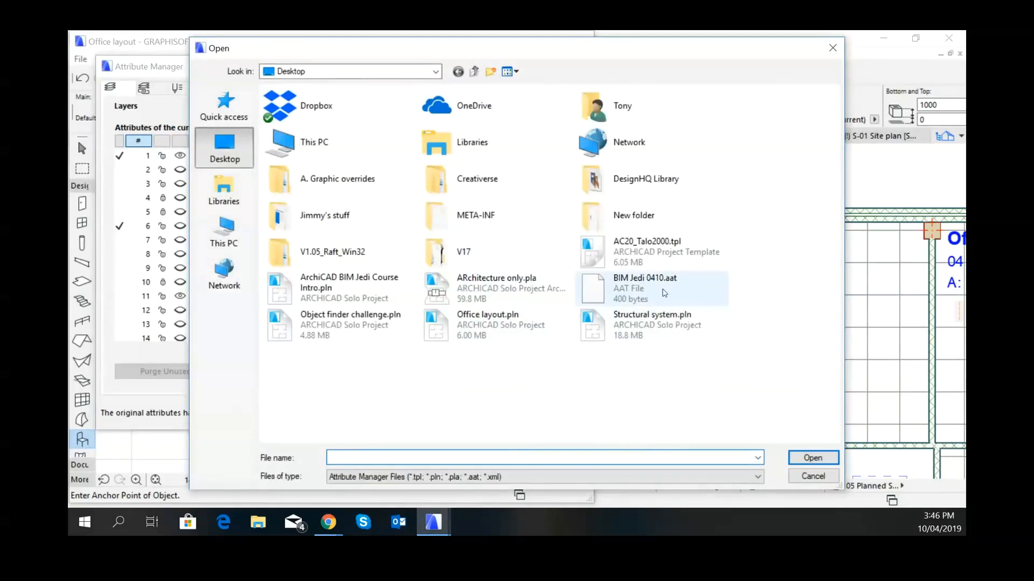
left_click(646, 280)
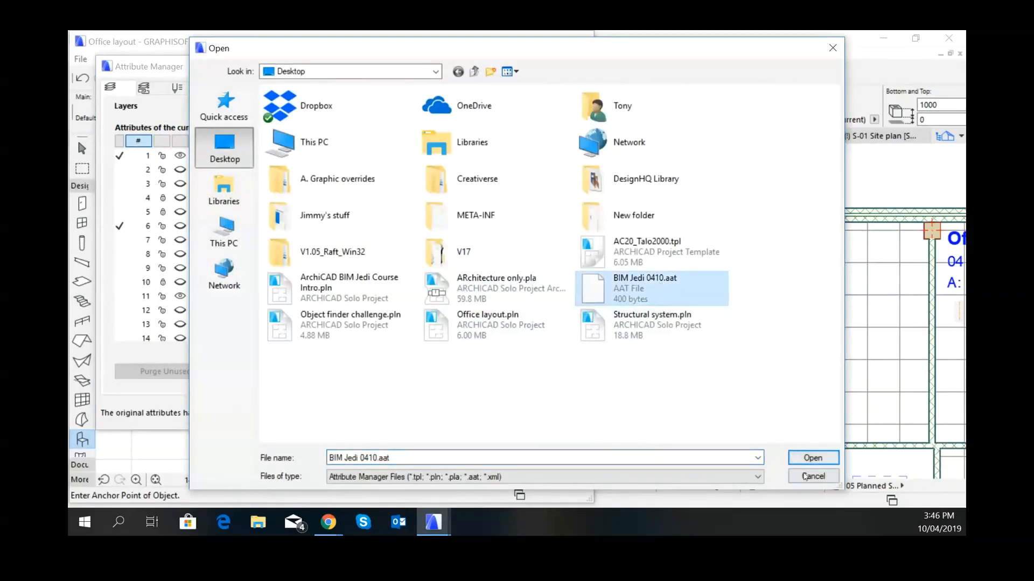
left_click(813, 457)
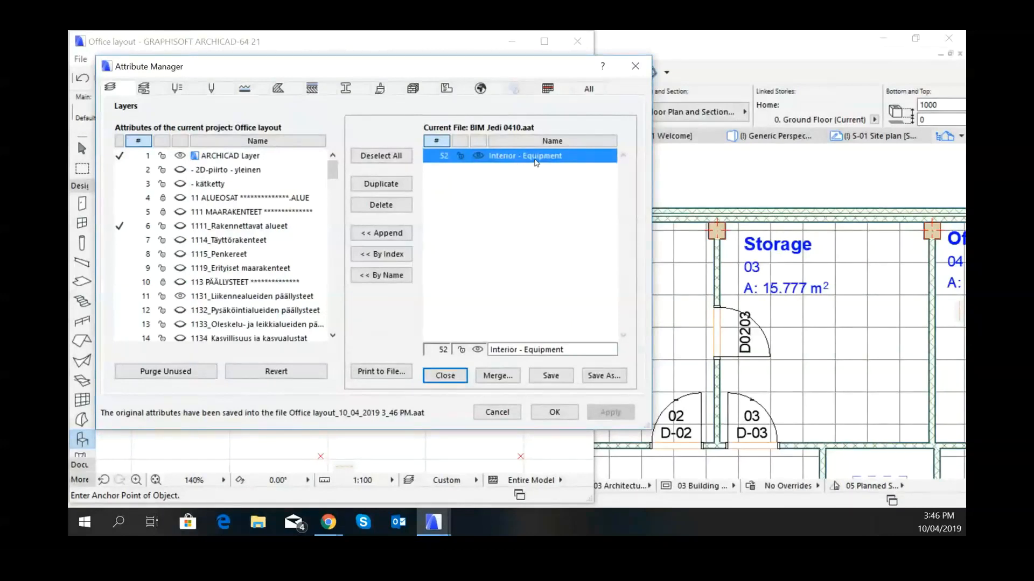
- Overwrite layer 52 of the Office layout by index with Interior - Equipment and accept the modification
left_click_drag(336, 170, 359, 221)
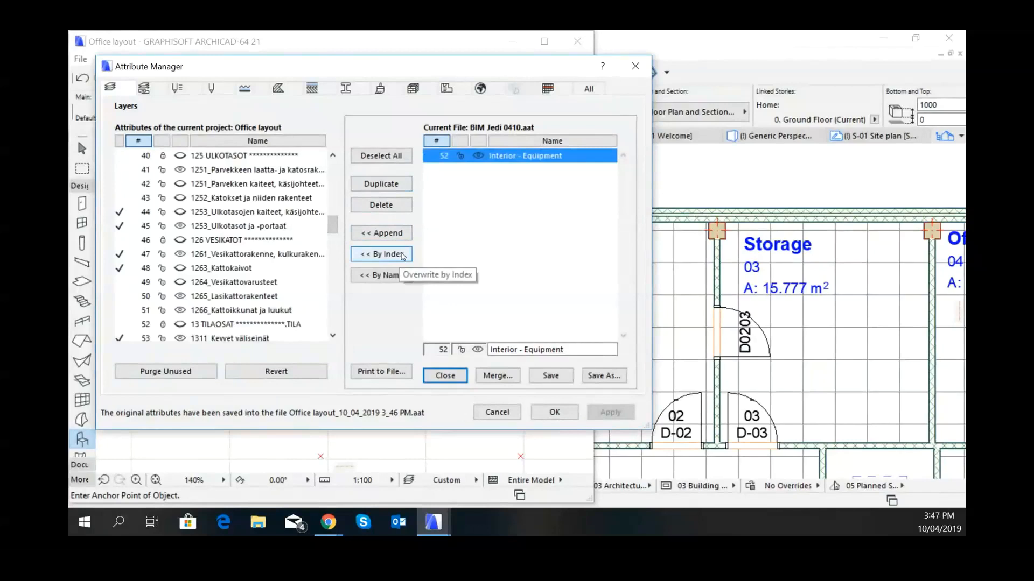
left_click(402, 255)
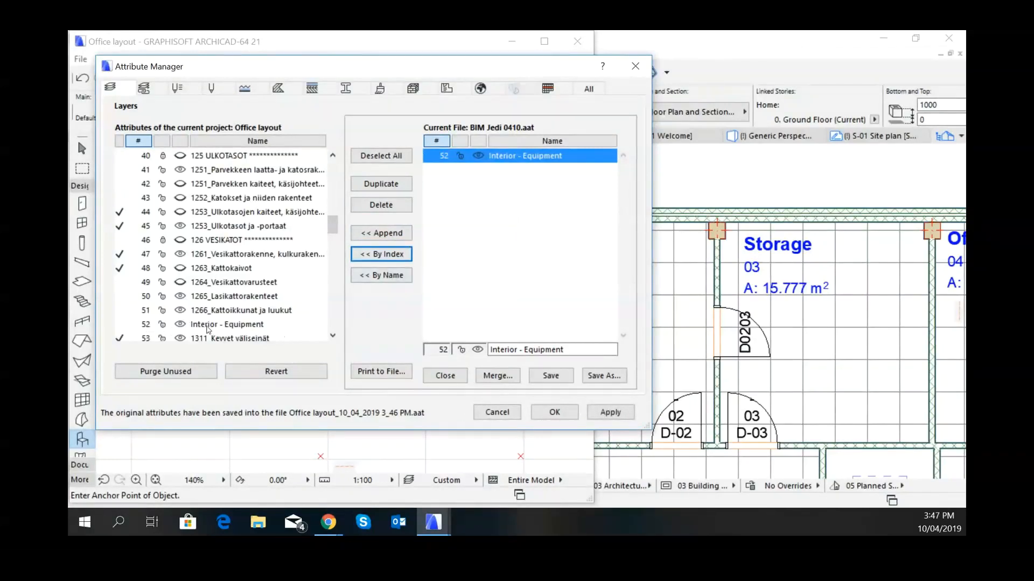
left_click(218, 327)
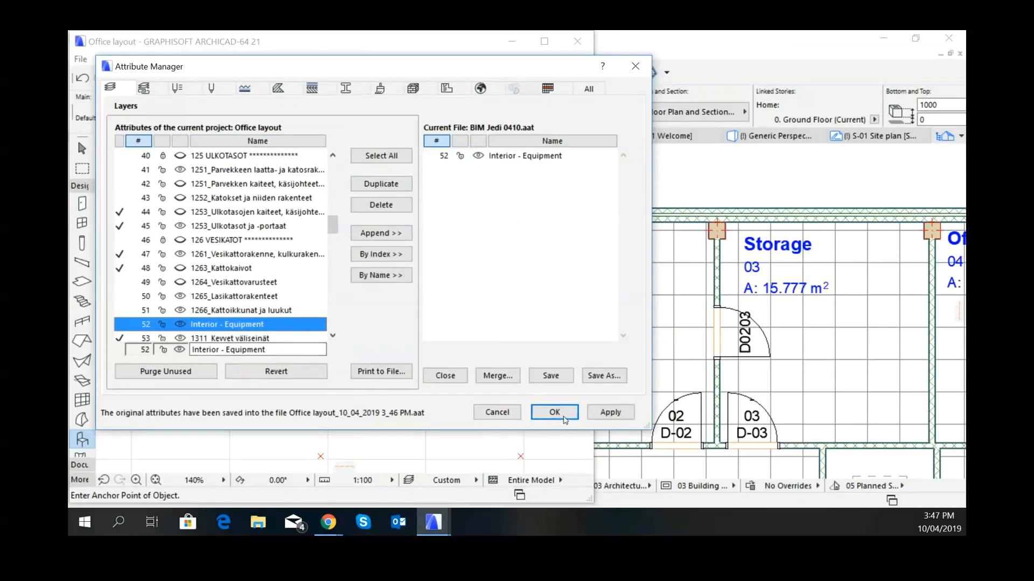
left_click(564, 417)
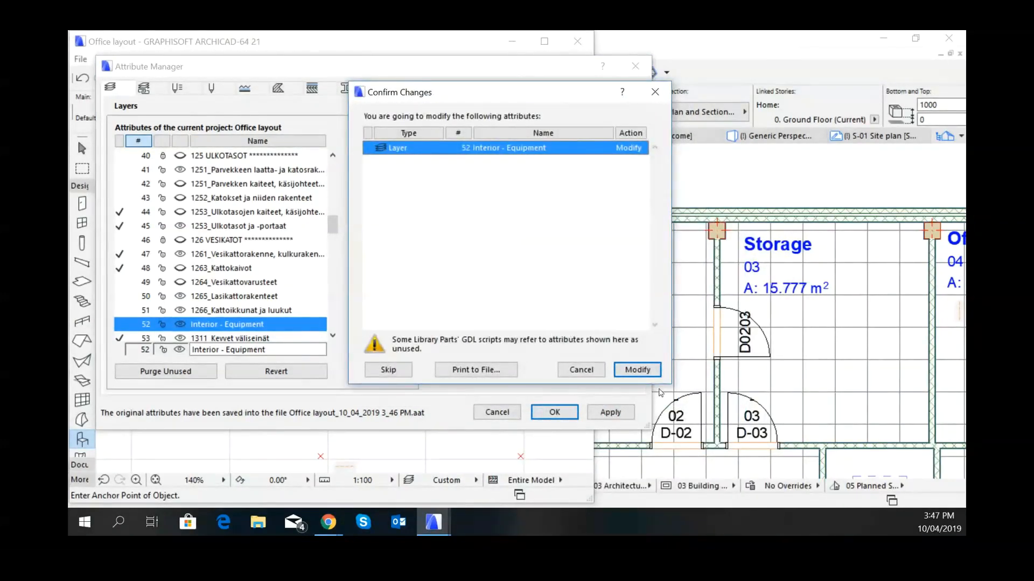
left_click(637, 371)
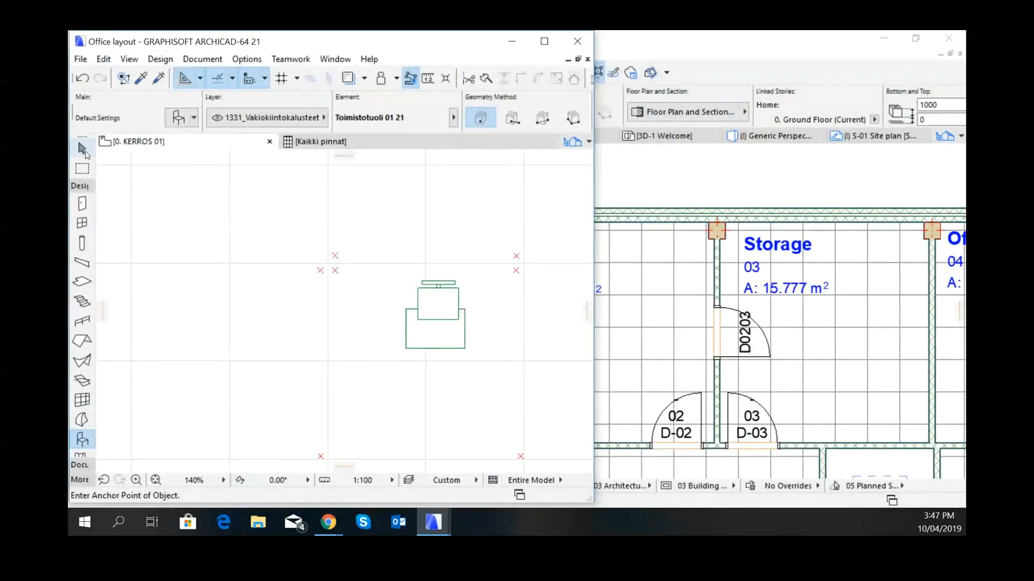
- Select the table and chair in the Office layout and move both to the Interior - Equipment layer
left_click(83, 149)
left_click(416, 274)
left_click(474, 366)
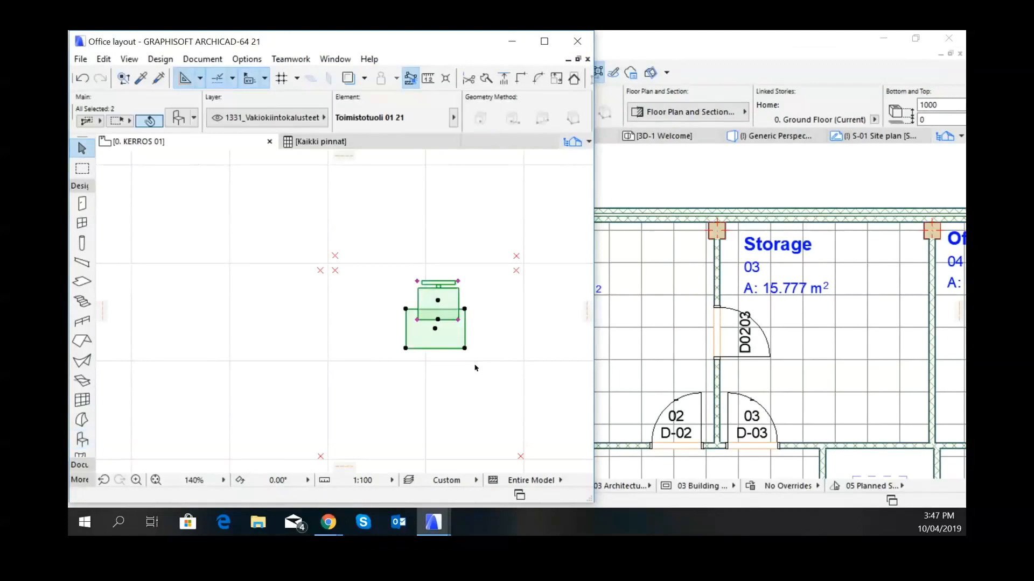
left_click(270, 117)
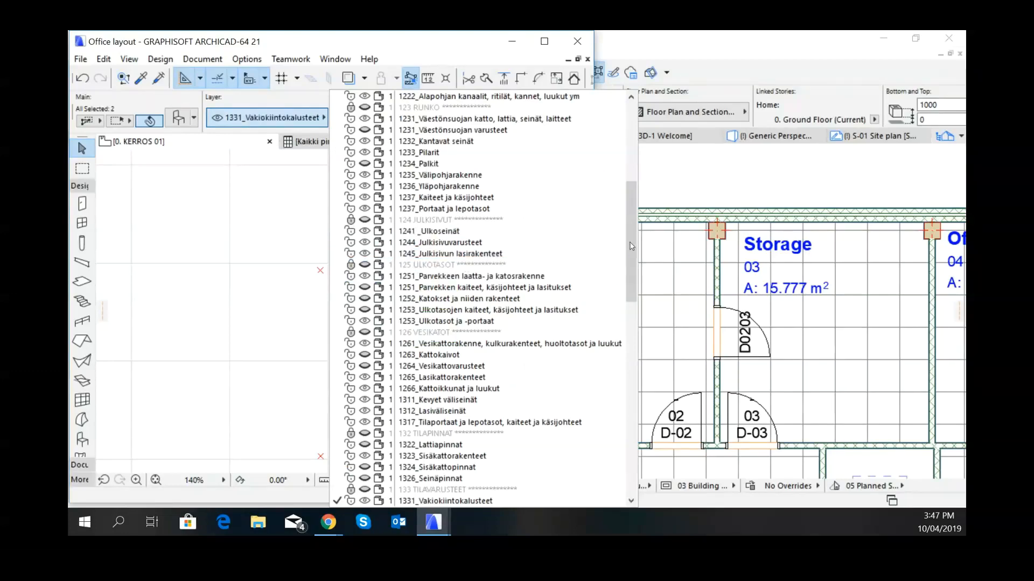
left_click_drag(631, 246, 672, 437)
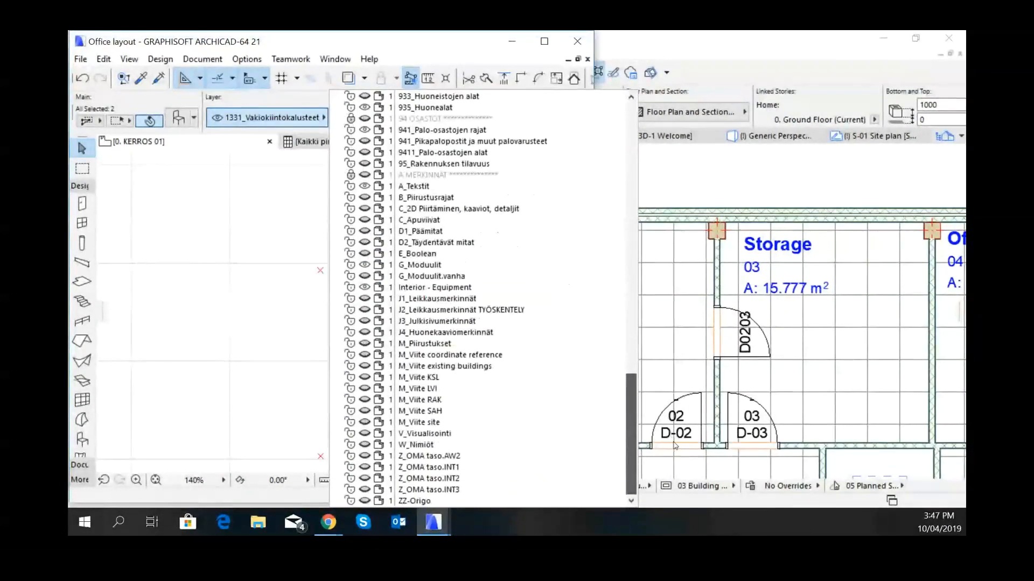
left_click(522, 293)
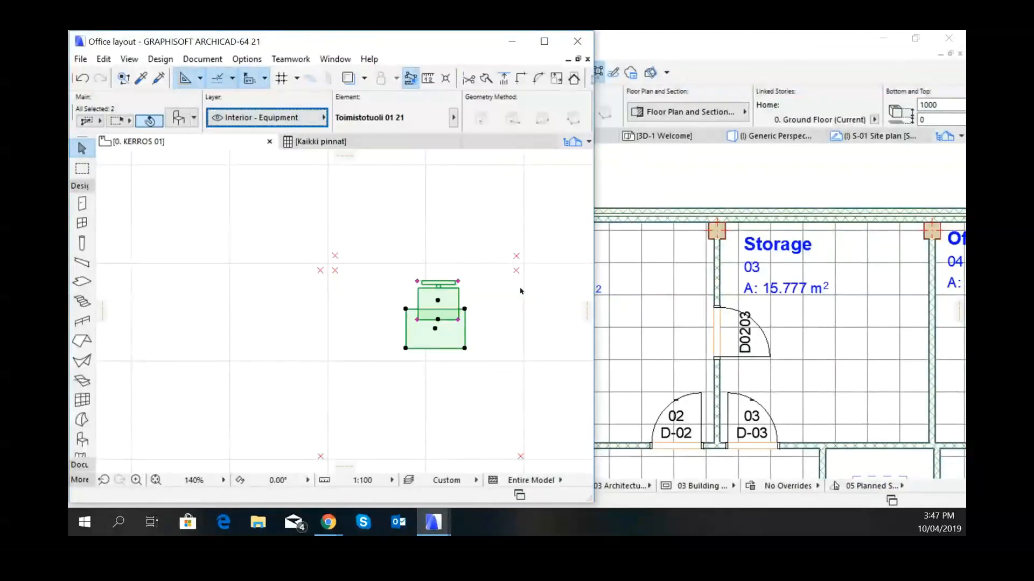
- Deselect the furniture and save the Office layout project
left_click(420, 217)
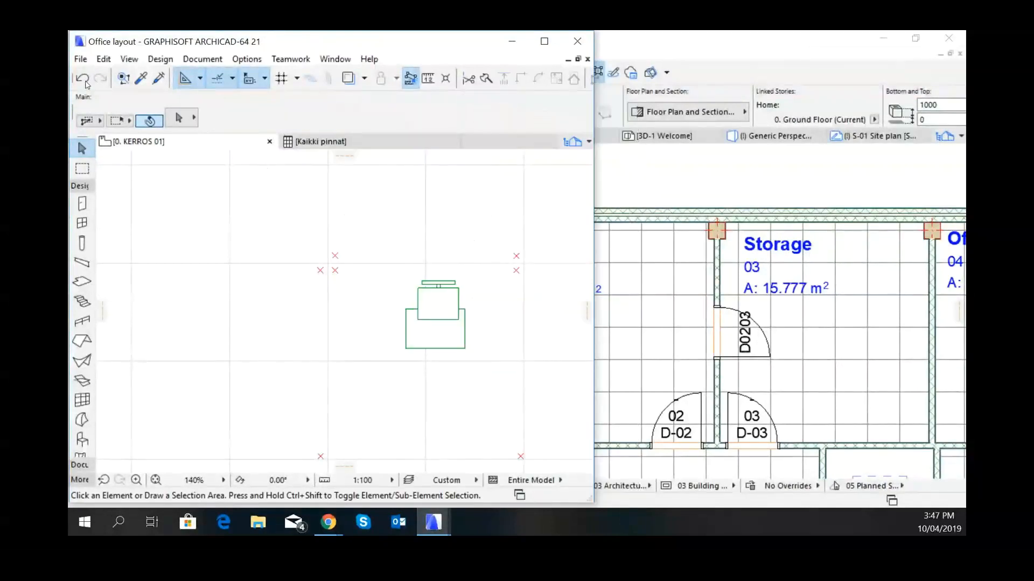
left_click(81, 59)
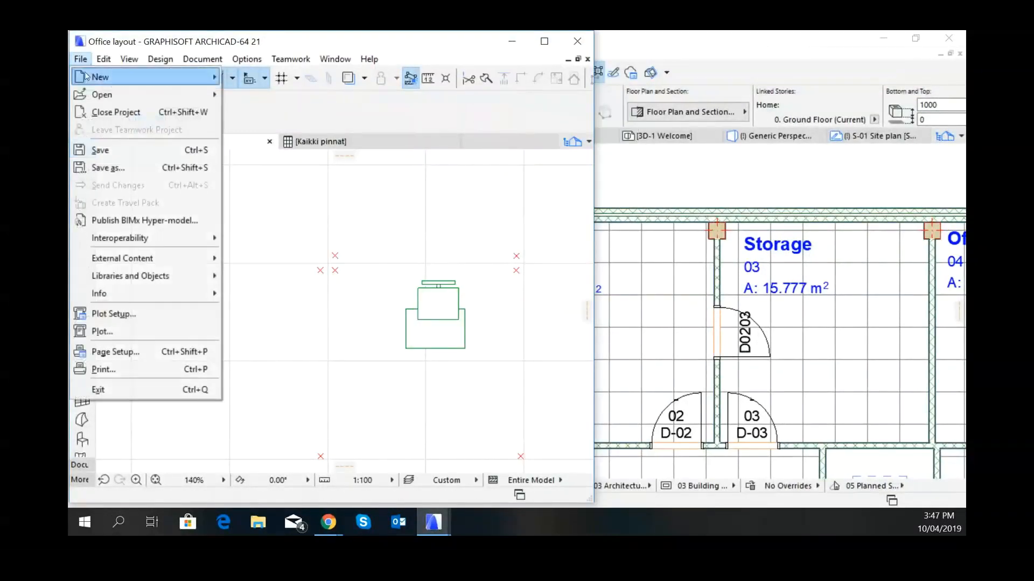
left_click(112, 149)
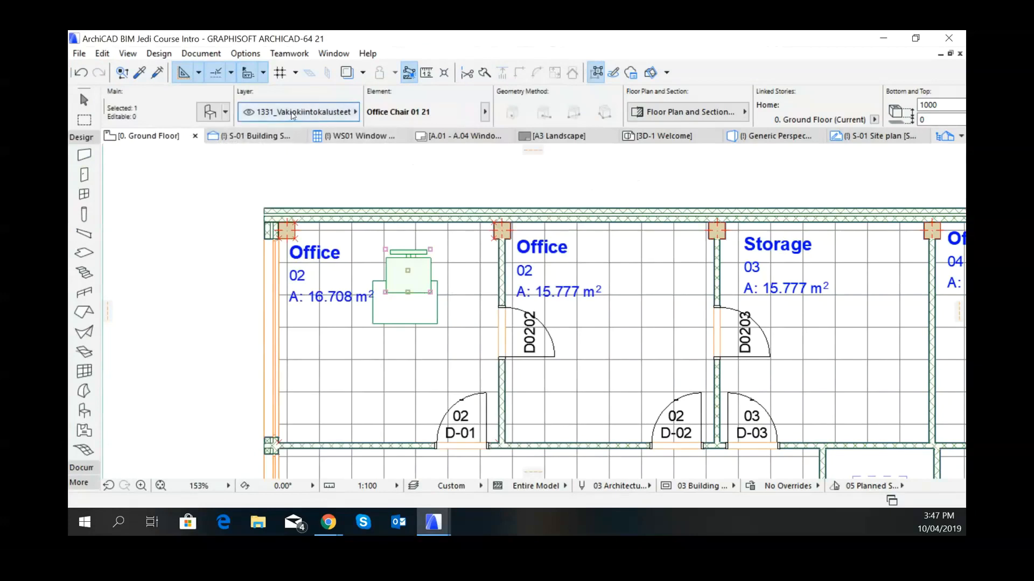
- Update the modified Office layout.pln source in the Hotlink Module Manager and accept the change
left_click(79, 54)
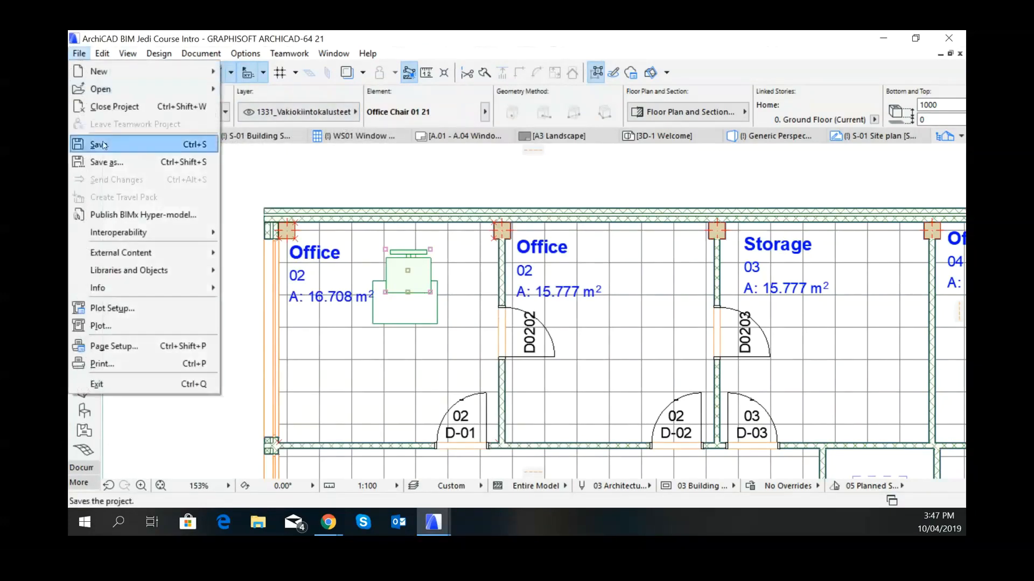
mouse_move(147, 252)
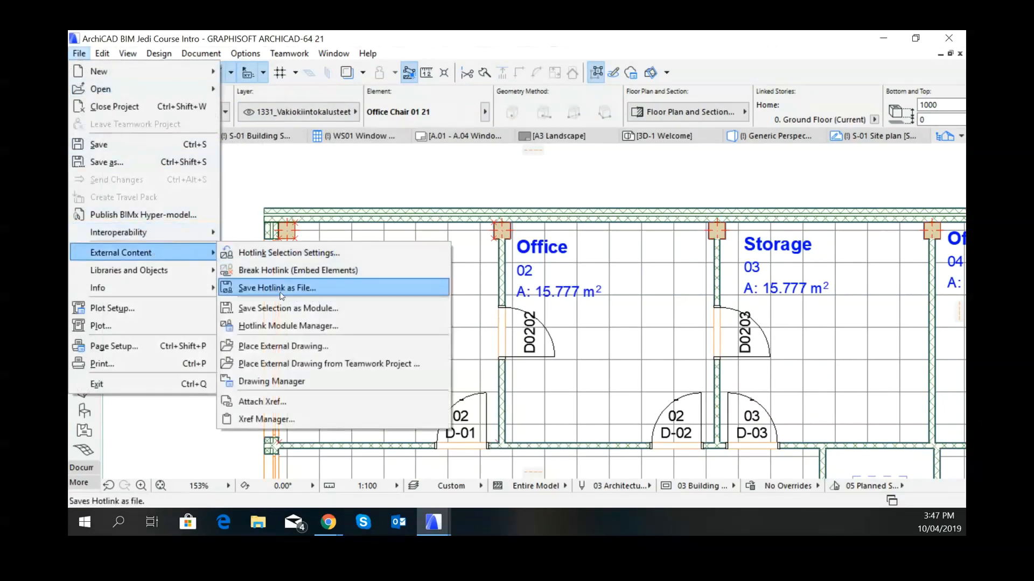
left_click(288, 326)
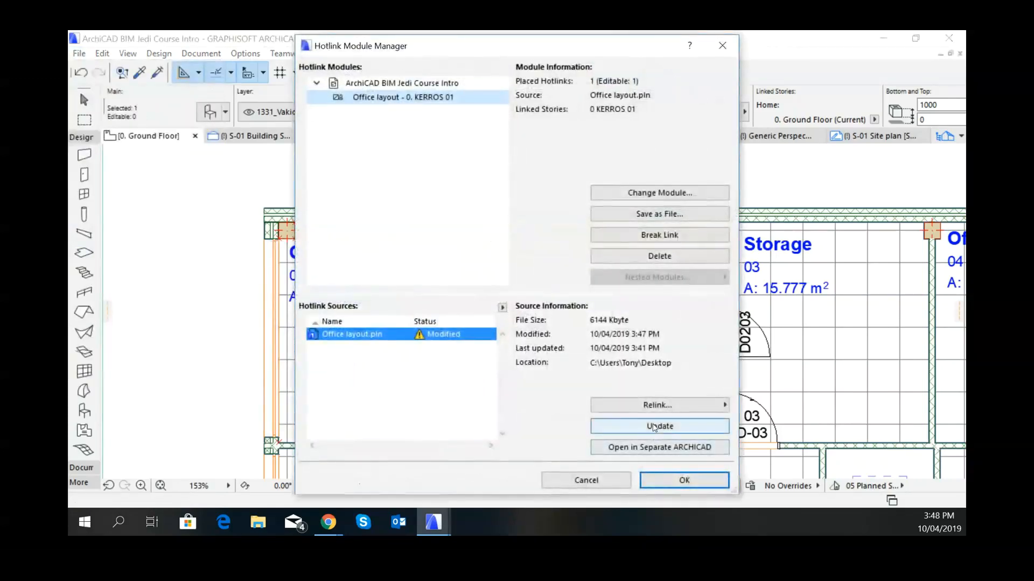
left_click(654, 426)
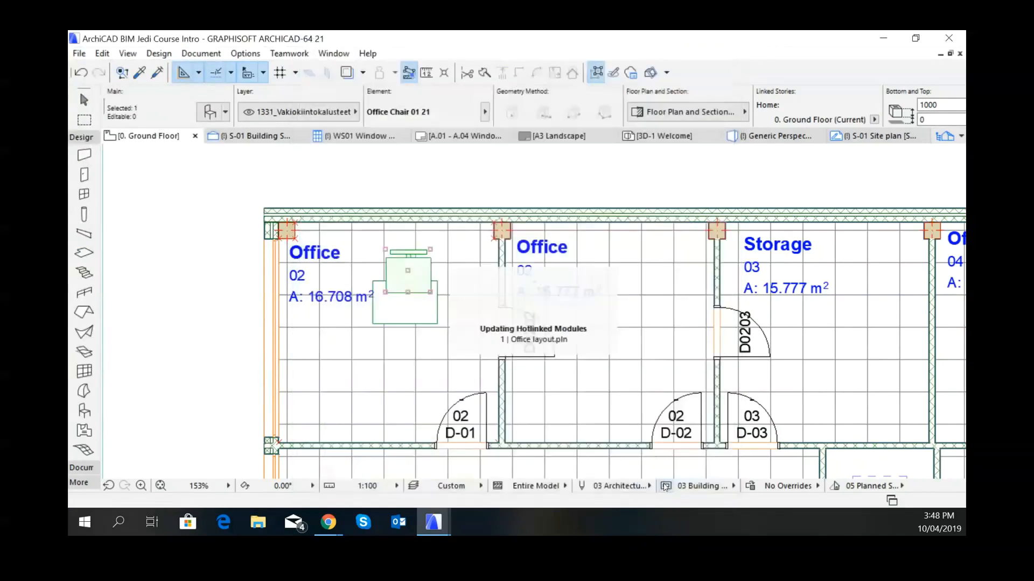
left_click(680, 480)
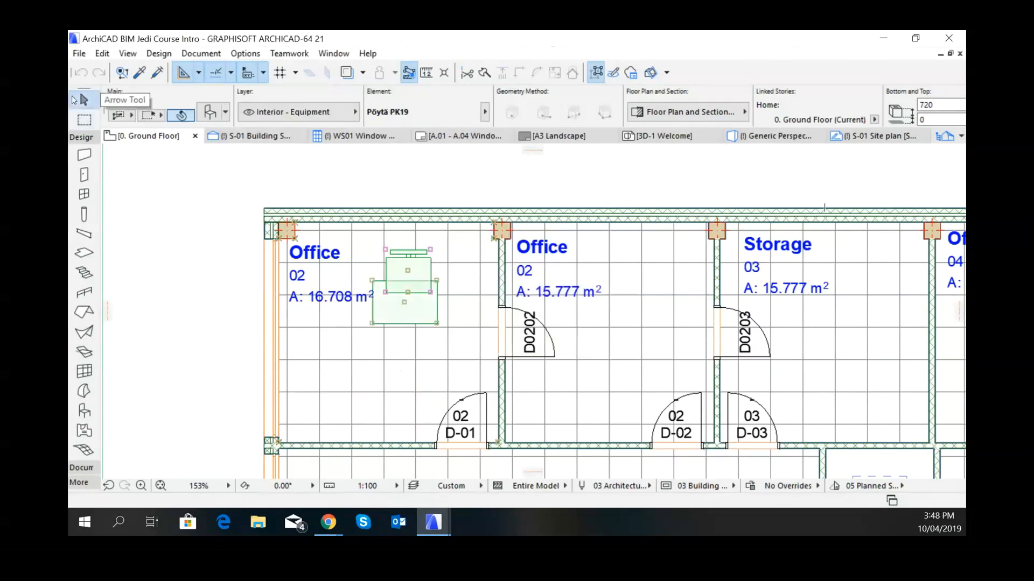
- Clear the furniture selection and select the hotlinked office chair alone to check its layer
left_click(83, 99)
left_click(440, 190)
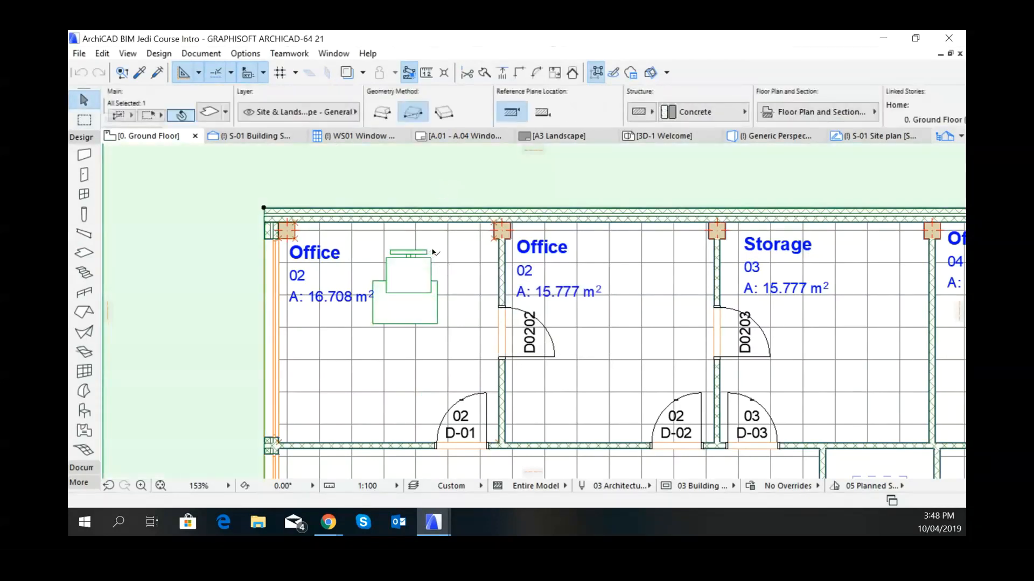
left_click(433, 252)
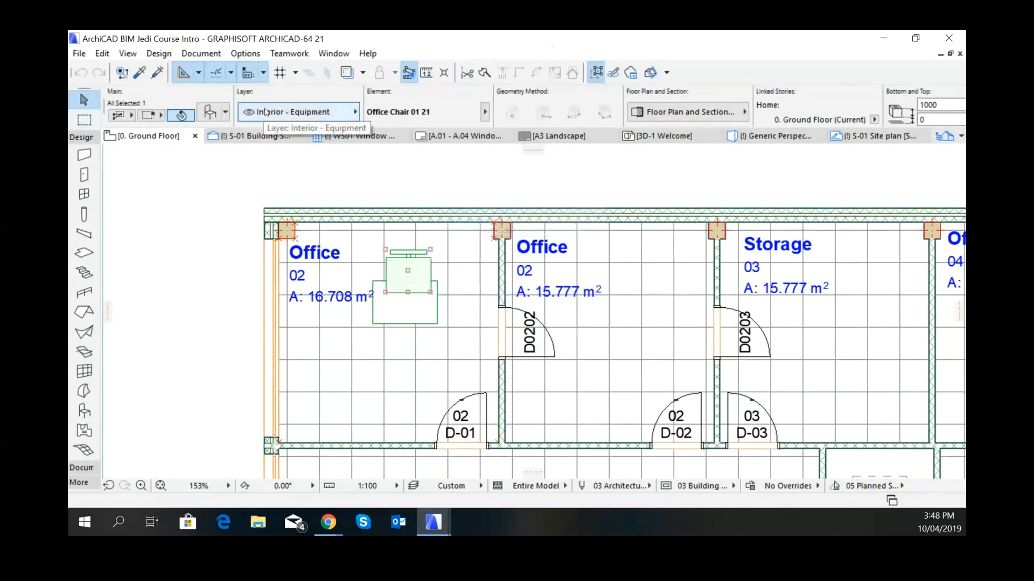
- Delete the 1331_Vakiokiintokalusteet layer from the layer settings, moving its elements onto Interior - Equipment, and accept the settings
left_click(237, 54)
mouse_move(255, 73)
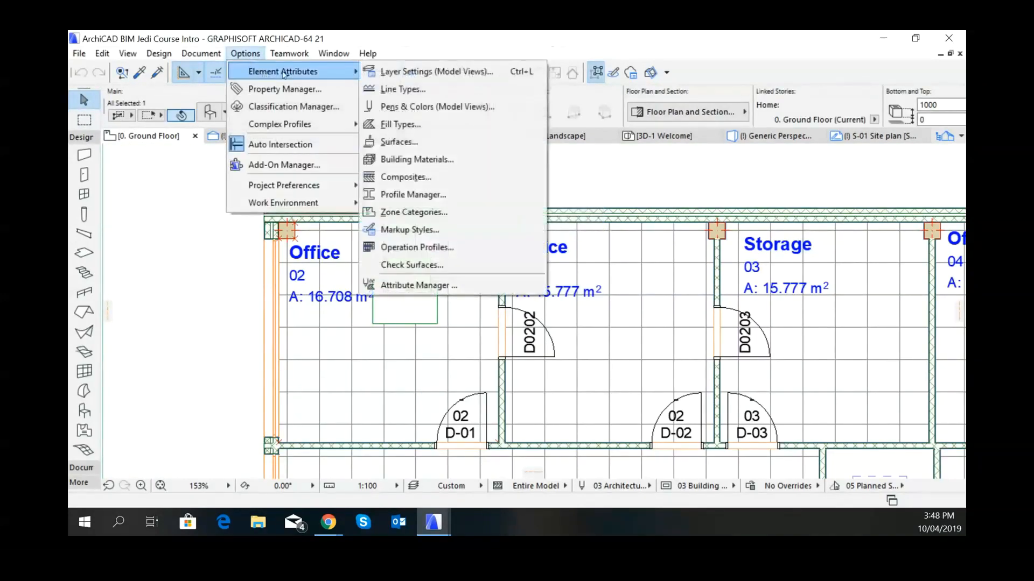
left_click(426, 73)
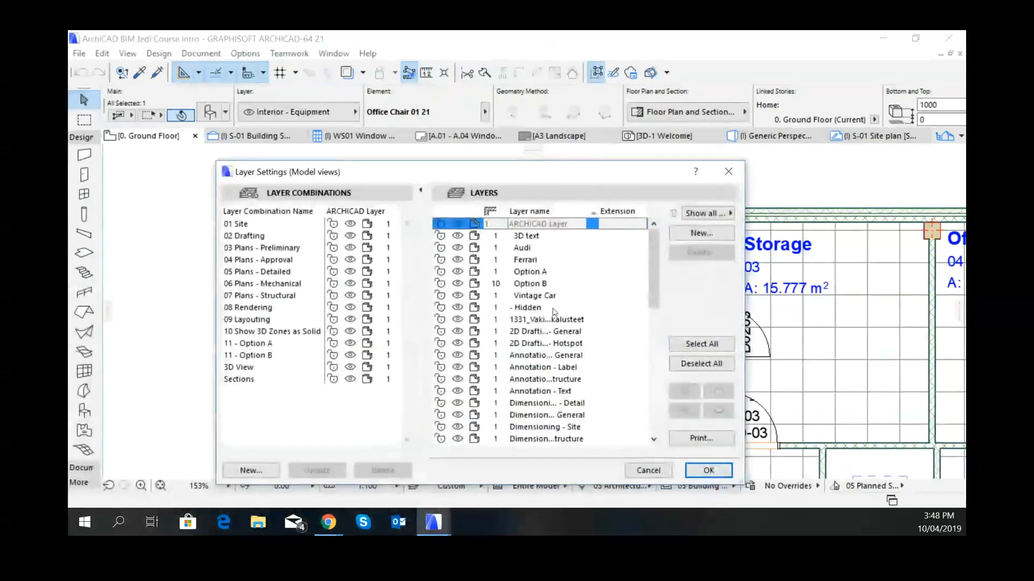
left_click(552, 309)
left_click(552, 319)
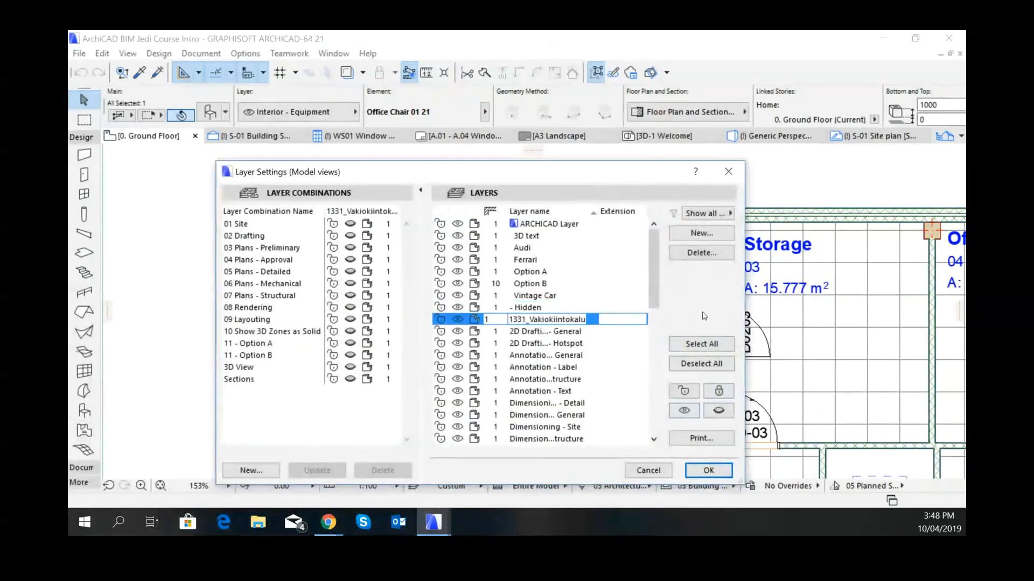
left_click(701, 253)
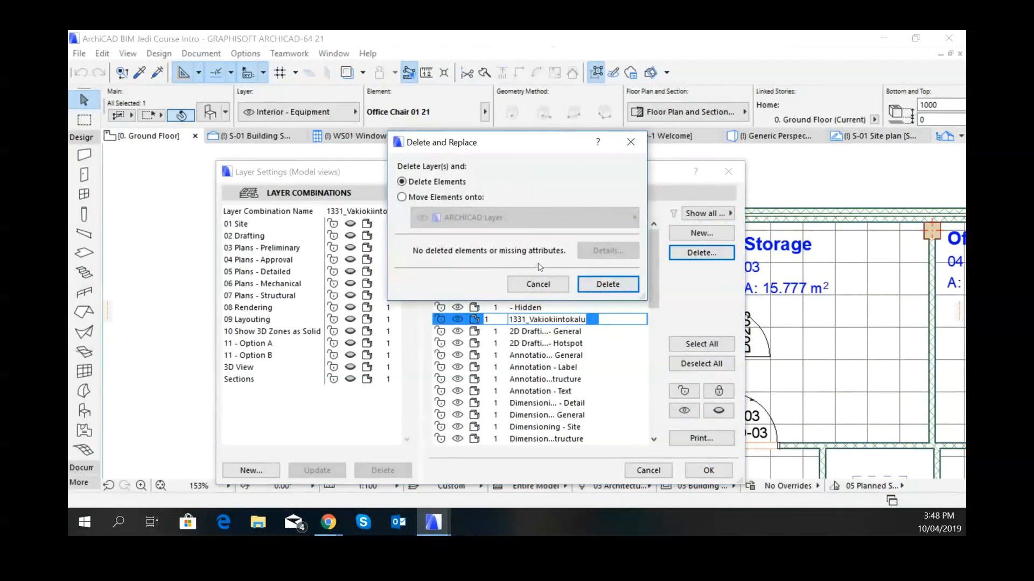
left_click(403, 197)
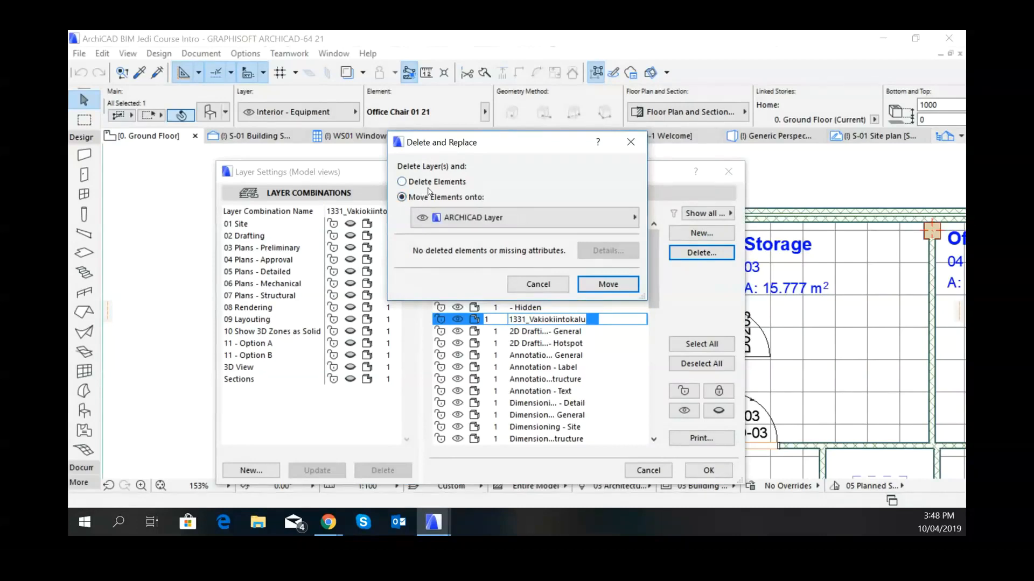
left_click(476, 220)
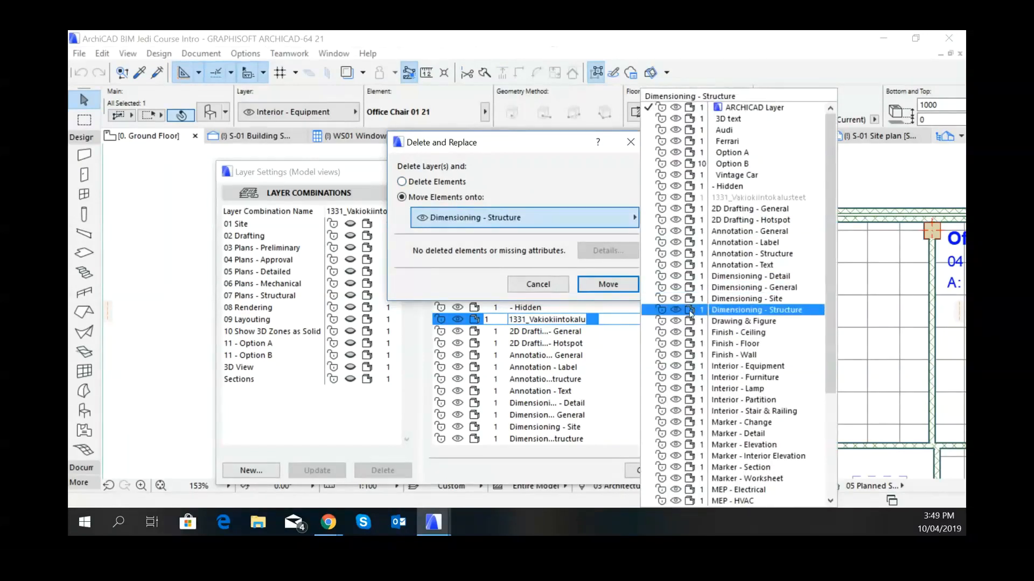
scroll(691, 312, "down", 2)
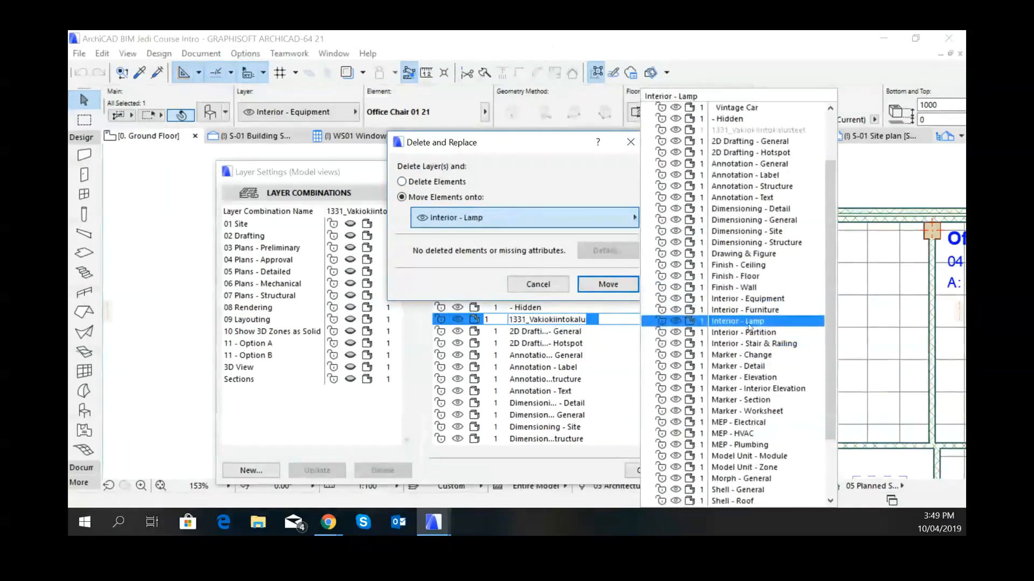
left_click(769, 311)
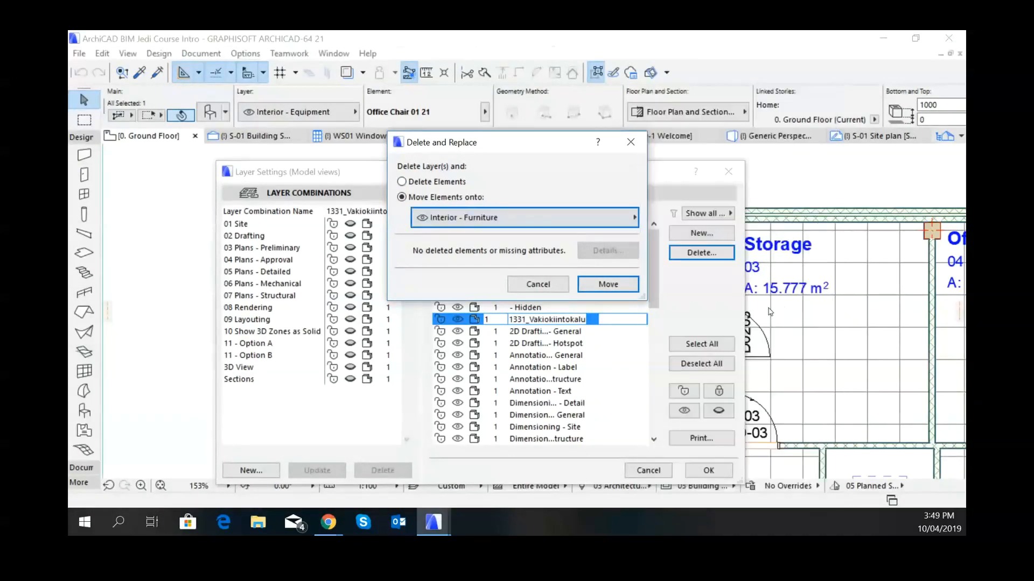
left_click(633, 218)
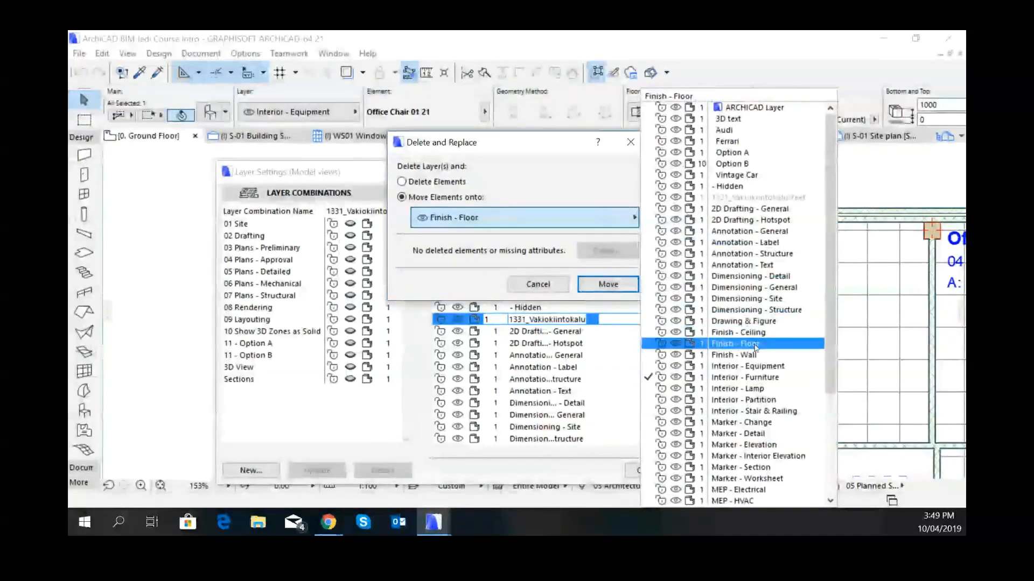
left_click(768, 366)
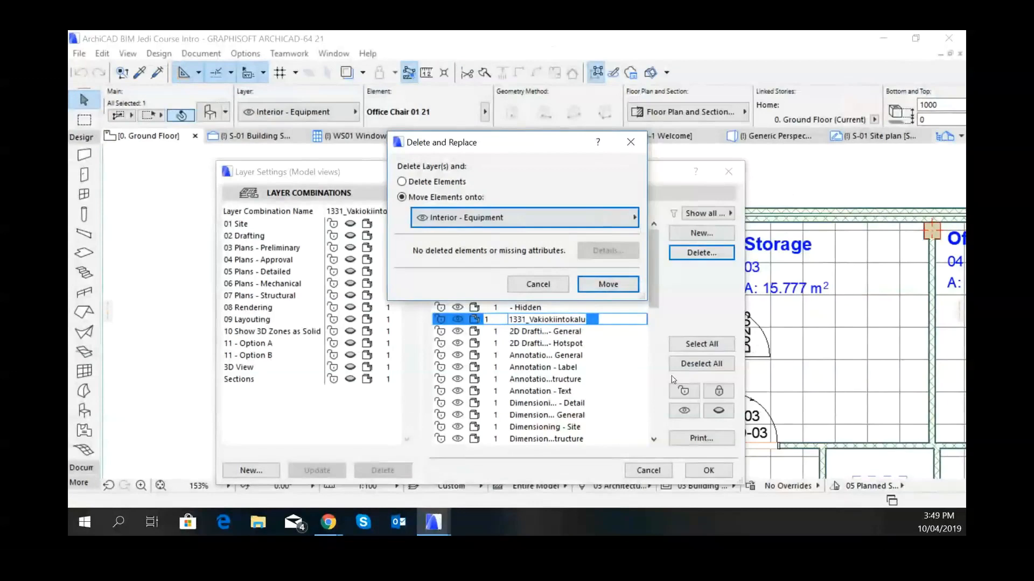
left_click(607, 283)
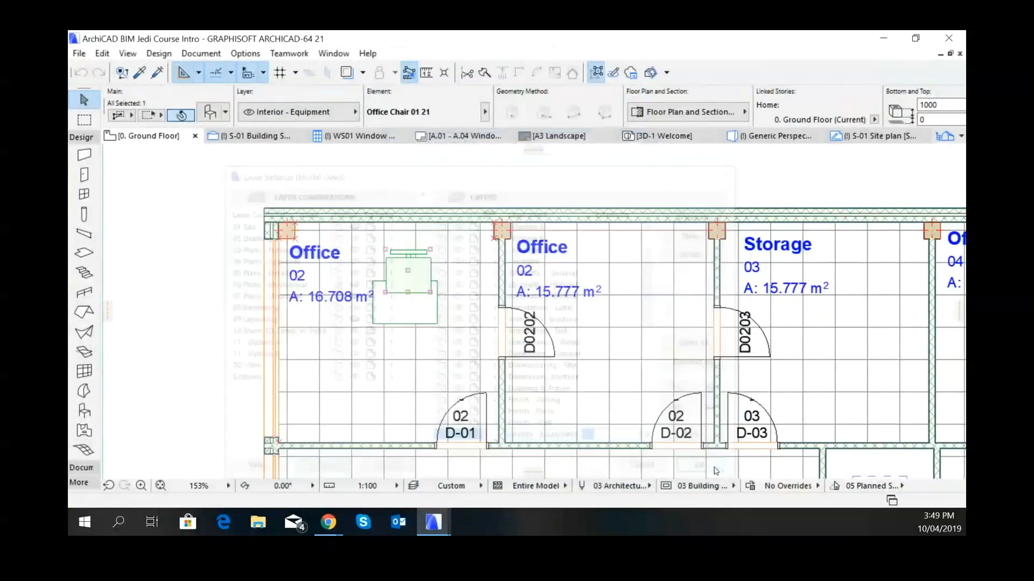
left_click(709, 470)
mouse_move(525, 222)
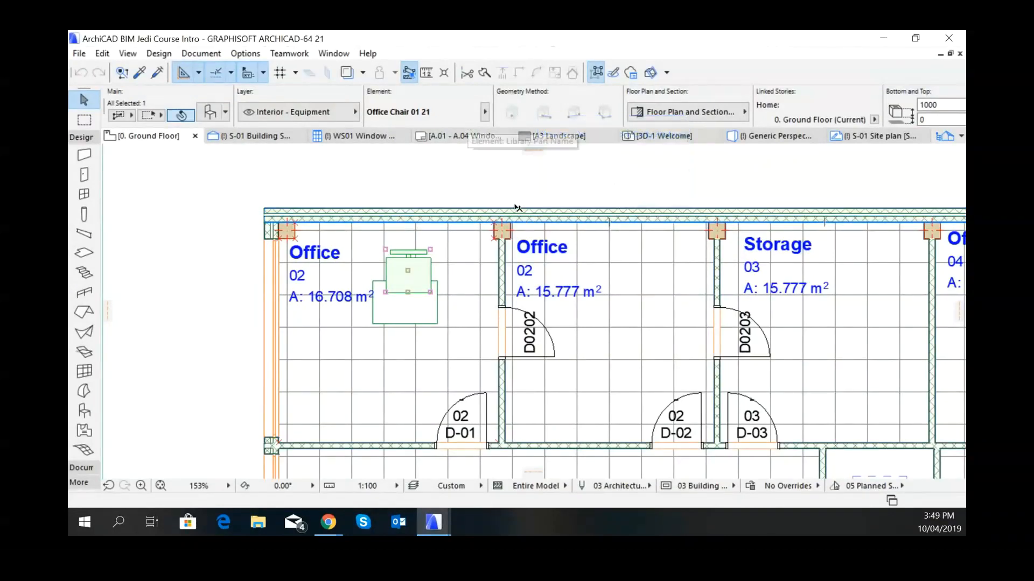
mouse_move(331, 178)
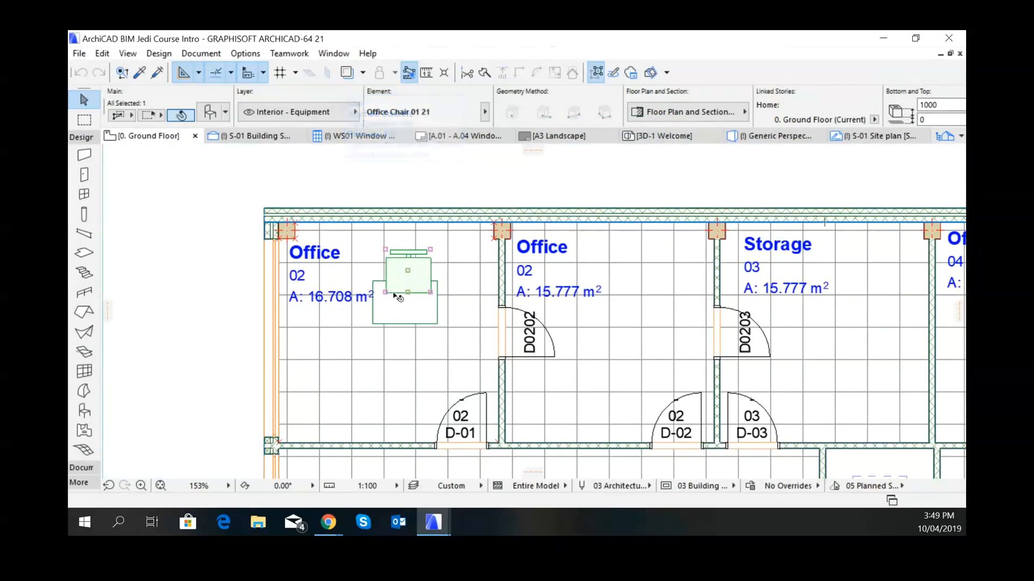
mouse_move(407, 289)
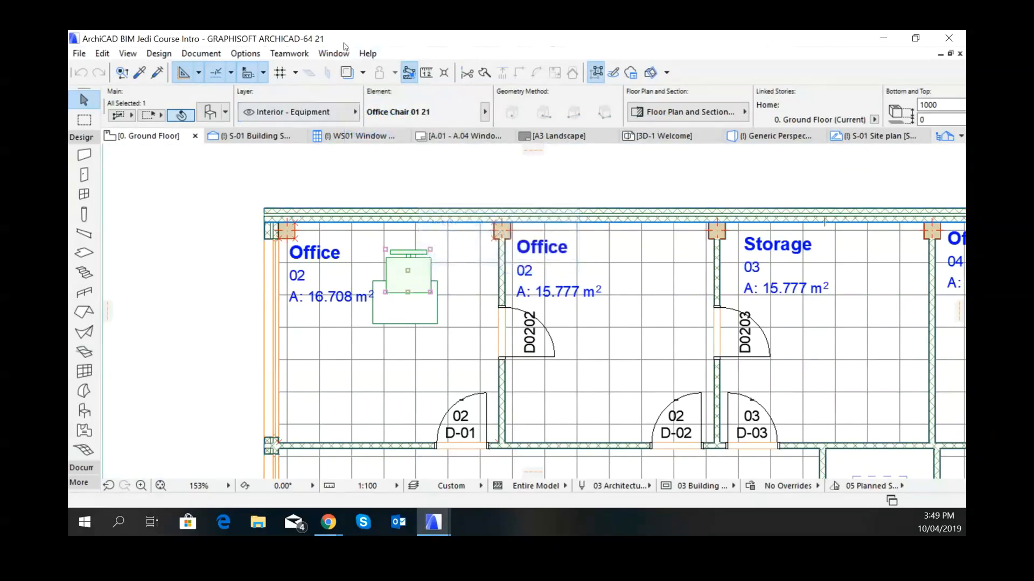
- Copy all project layers by index into a new attribute file with the Attribute Manager
left_click(248, 54)
mouse_move(283, 72)
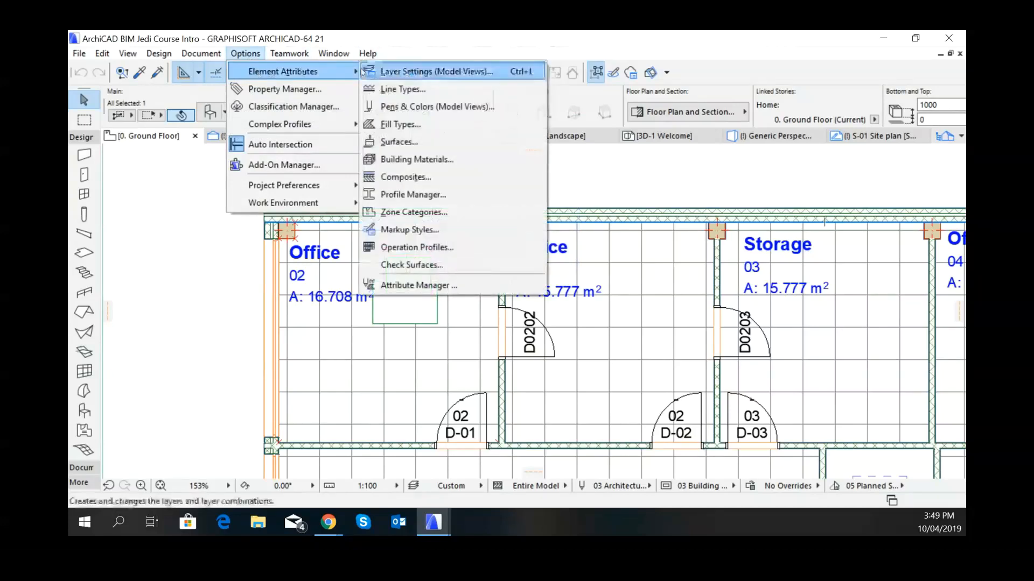
left_click(421, 286)
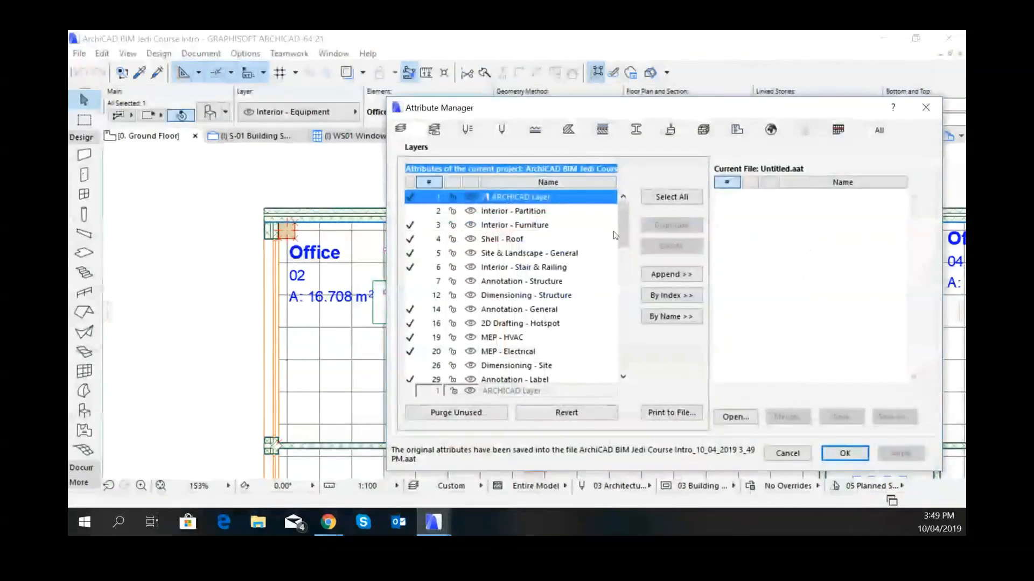
left_click(673, 199)
left_click(672, 296)
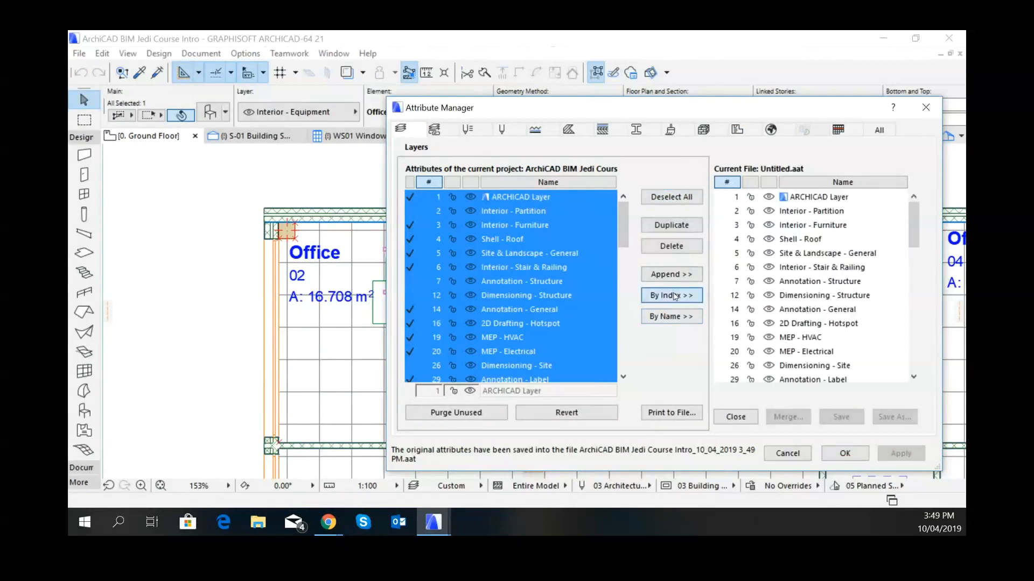
- Transfer all layer combinations and all pen sets by index to the attribute file
left_click(454, 135)
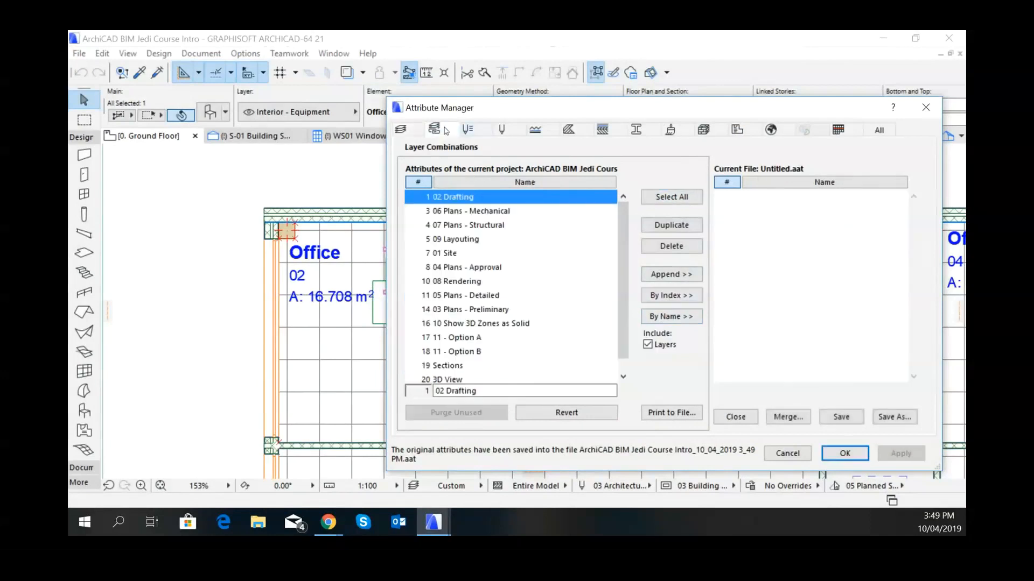
left_click(662, 197)
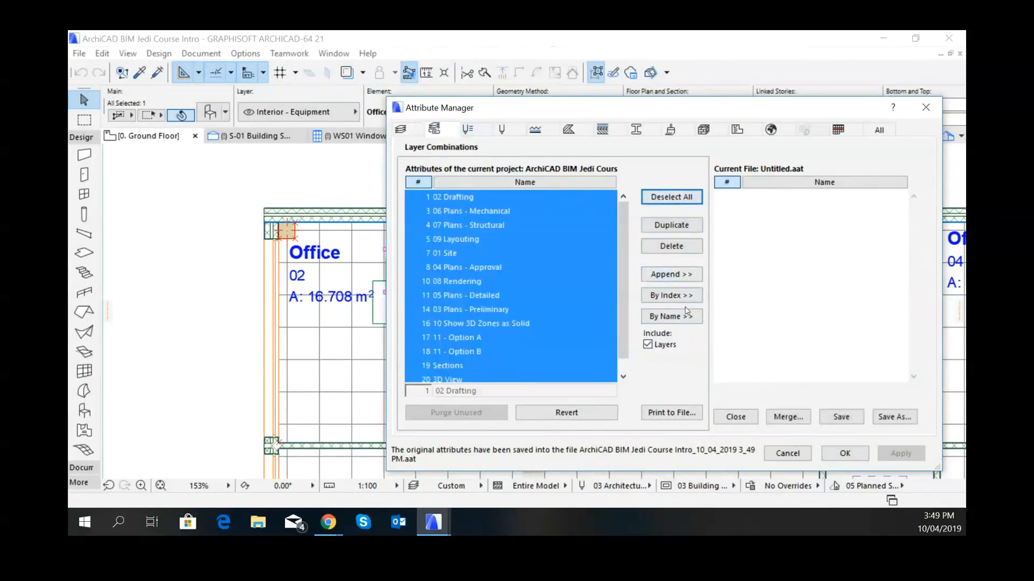
left_click(673, 296)
left_click(468, 130)
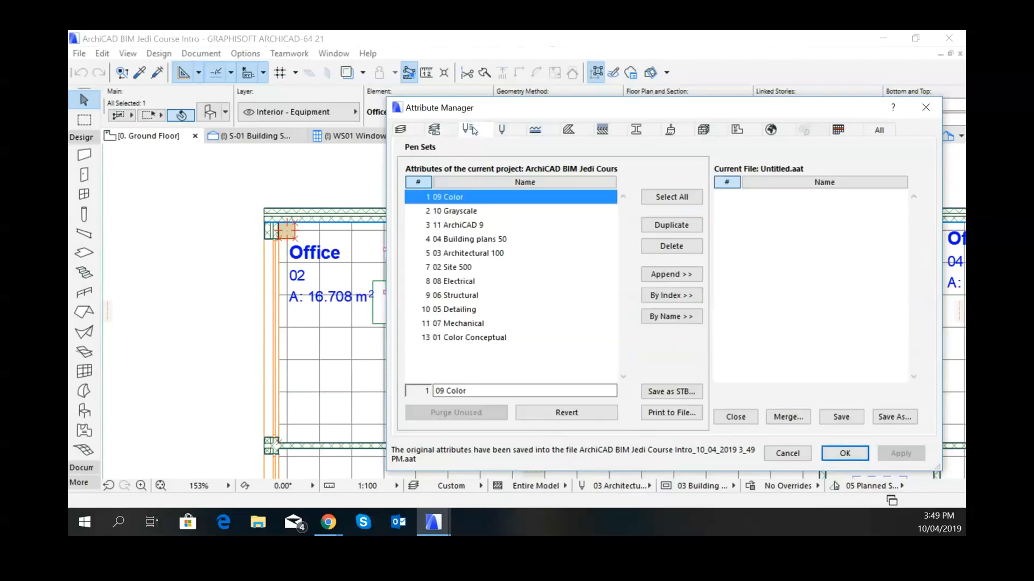
left_click(673, 198)
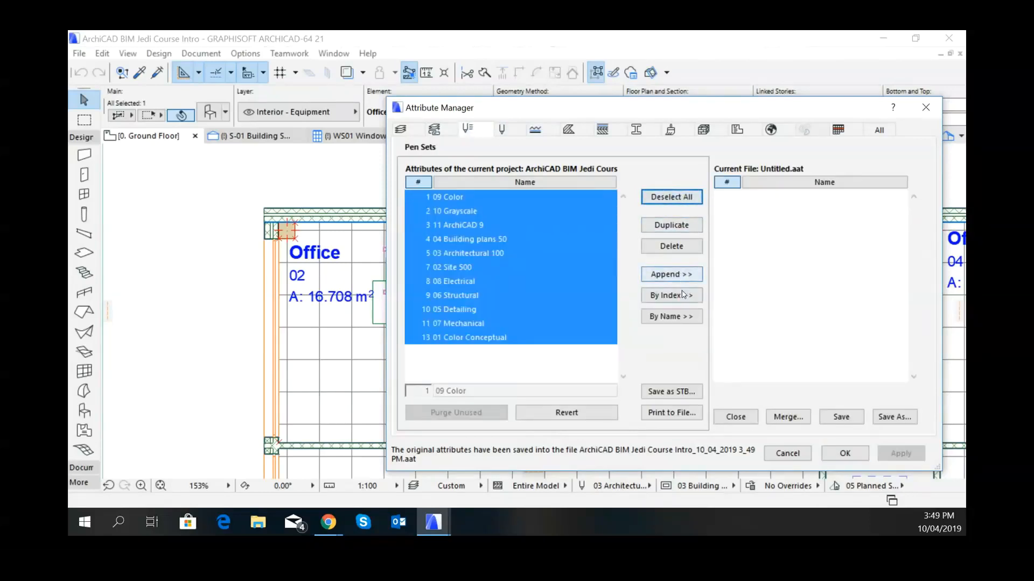
left_click(671, 295)
- Select all pens of the attribute file's 09 Color set, and copy all project line types by index into the file
left_click(502, 129)
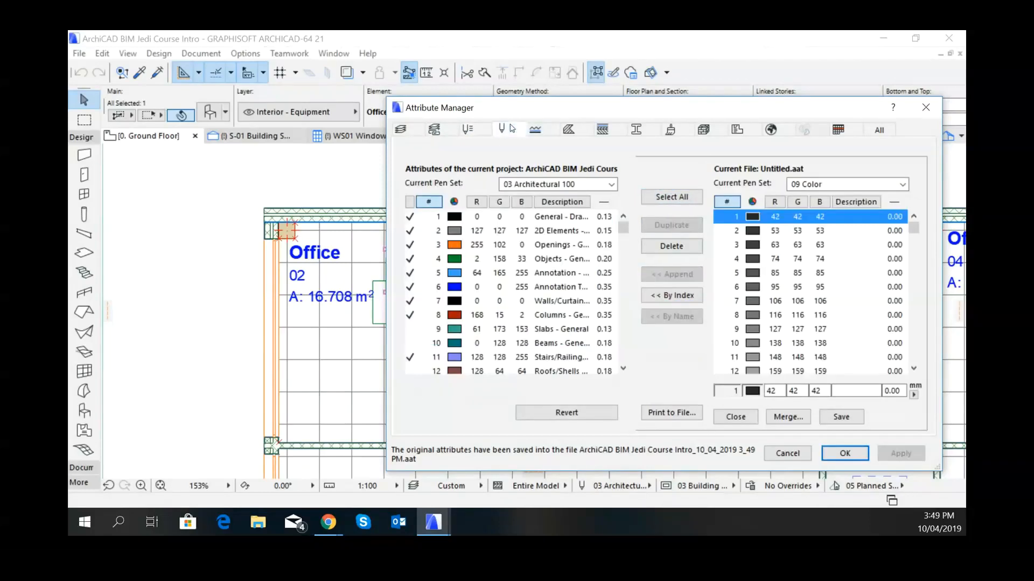
left_click(679, 198)
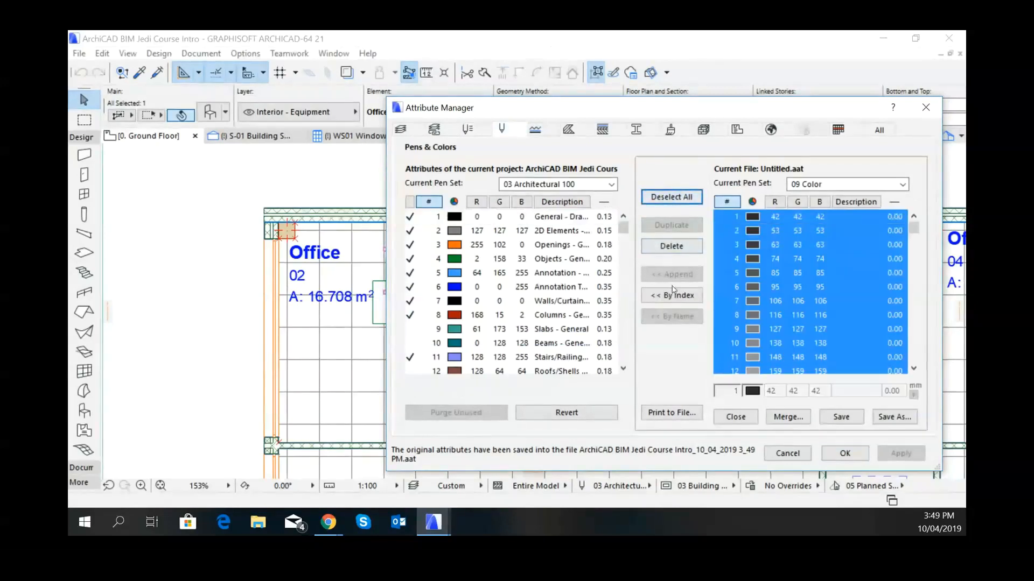
left_click(535, 130)
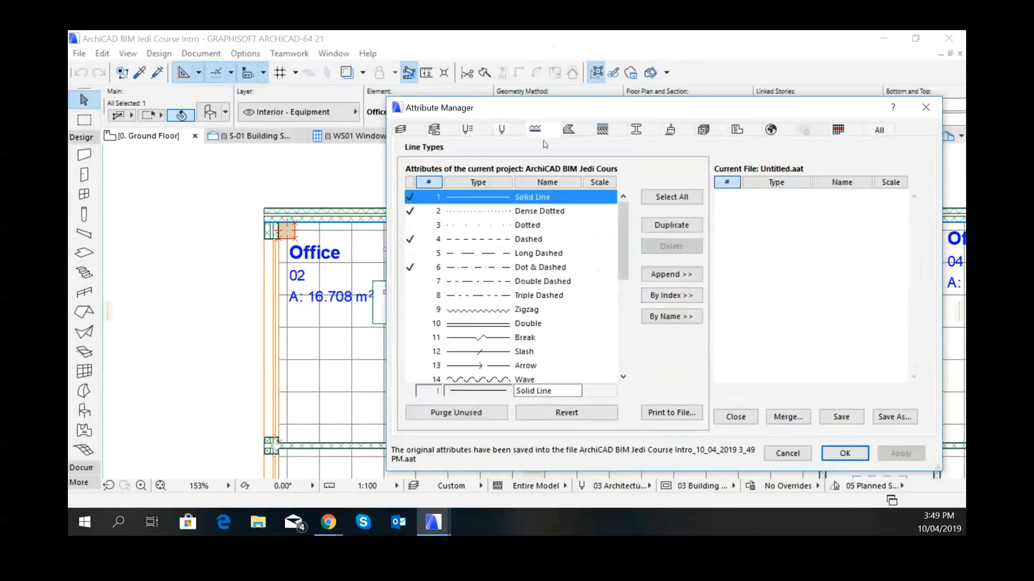
left_click(672, 197)
left_click(684, 296)
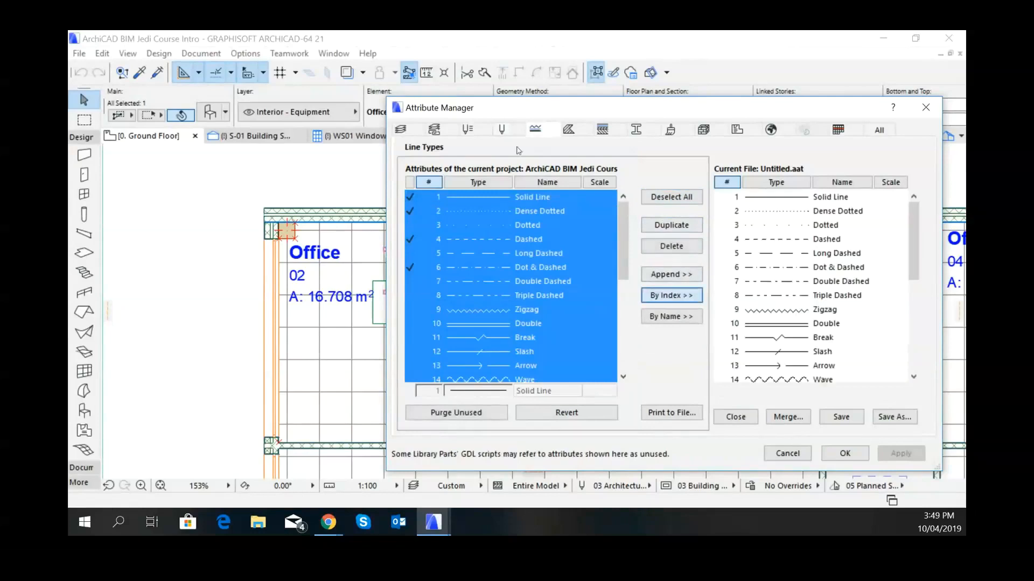
- Copy all project fill types and all composite structures by index into the attribute file
left_click(568, 130)
left_click(672, 197)
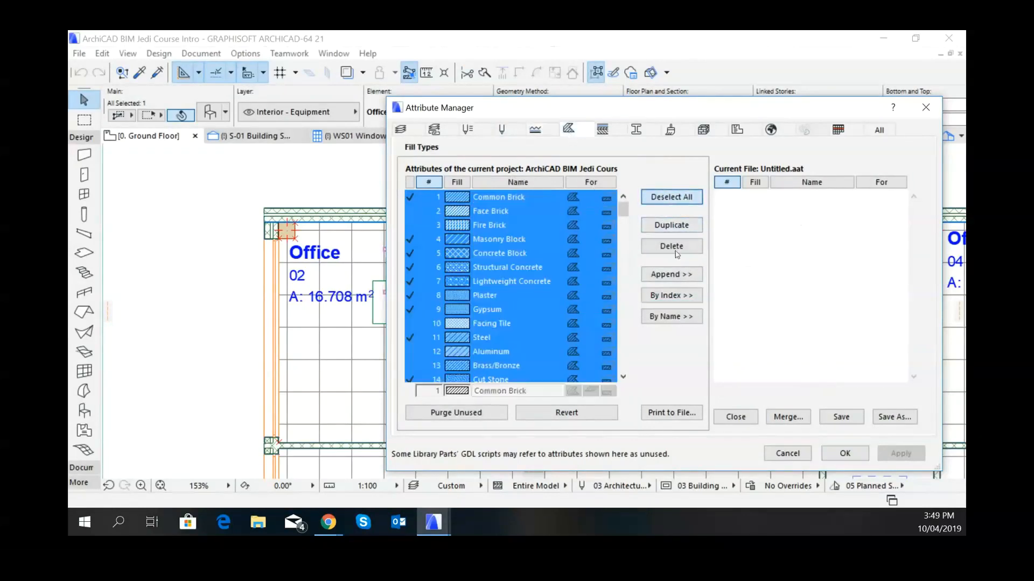
left_click(671, 296)
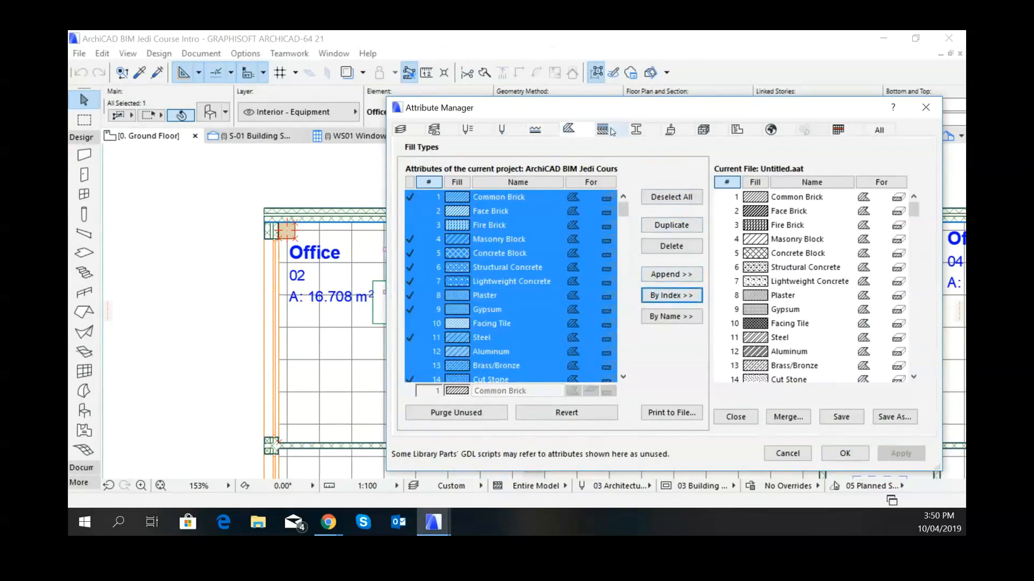
left_click(603, 129)
left_click(671, 197)
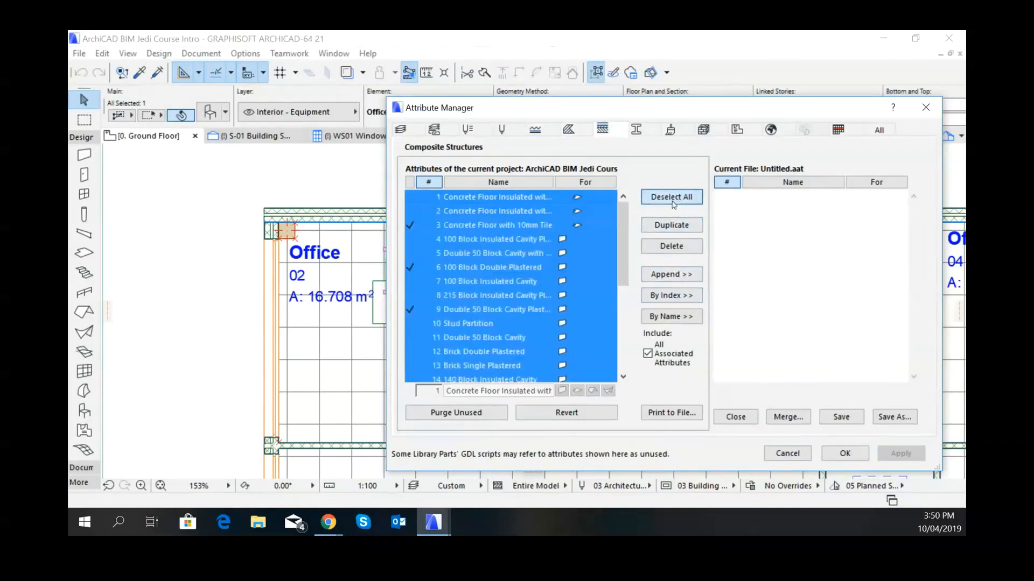
left_click(671, 296)
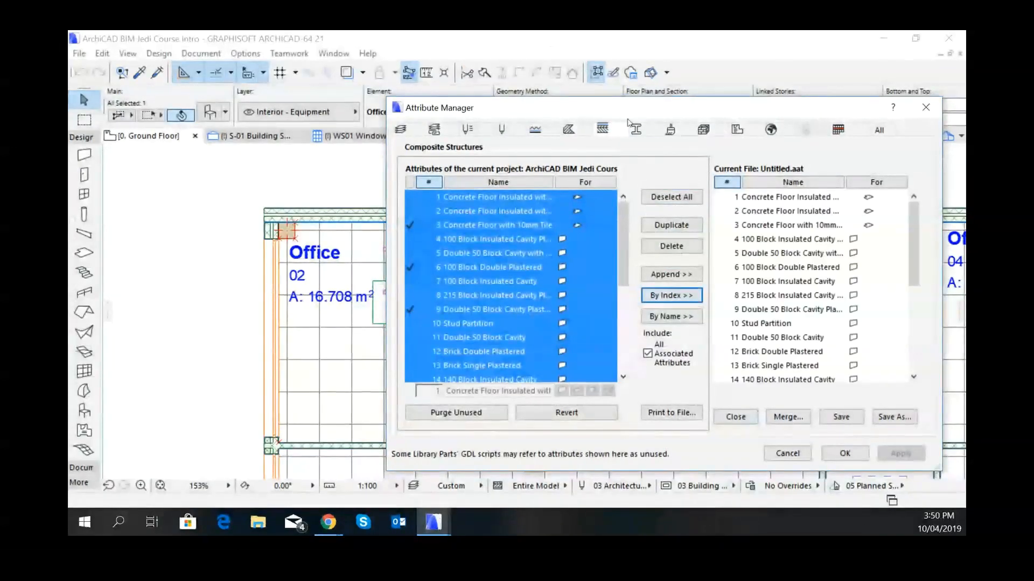
- Copy all project profiles and all surfaces by index into the attribute file
left_click(637, 129)
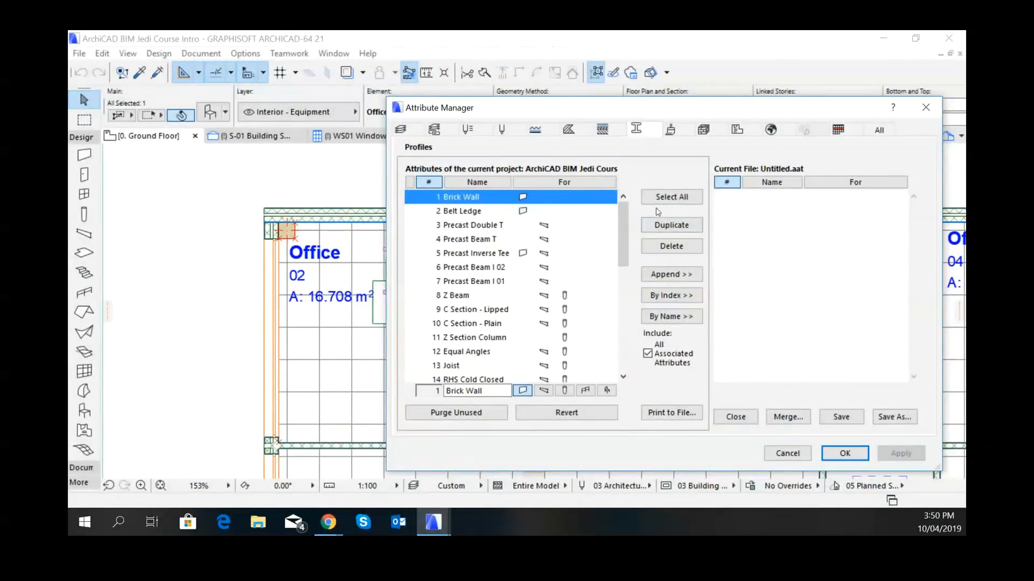
left_click(672, 197)
left_click(672, 295)
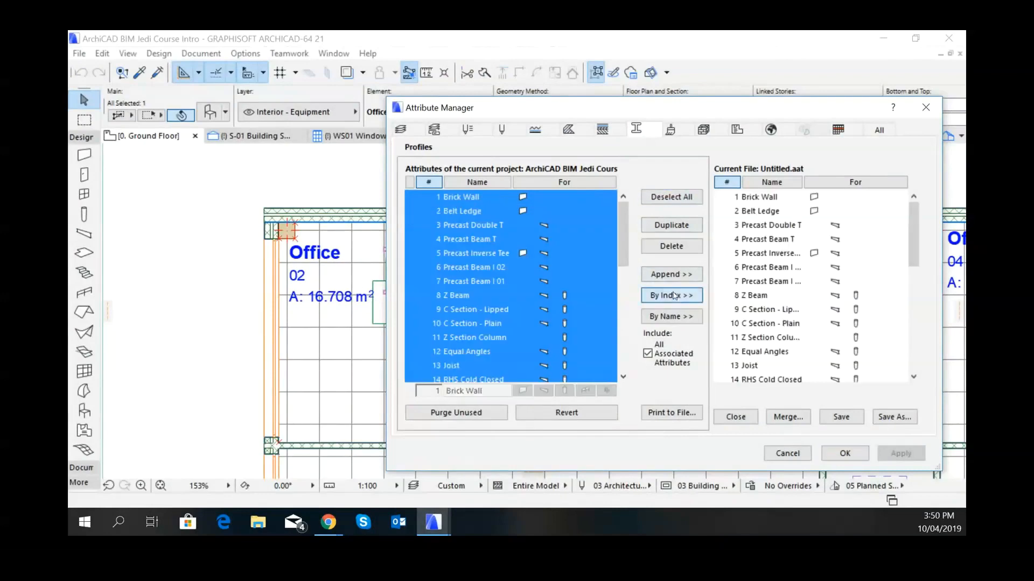
left_click(670, 130)
left_click(672, 197)
left_click(682, 295)
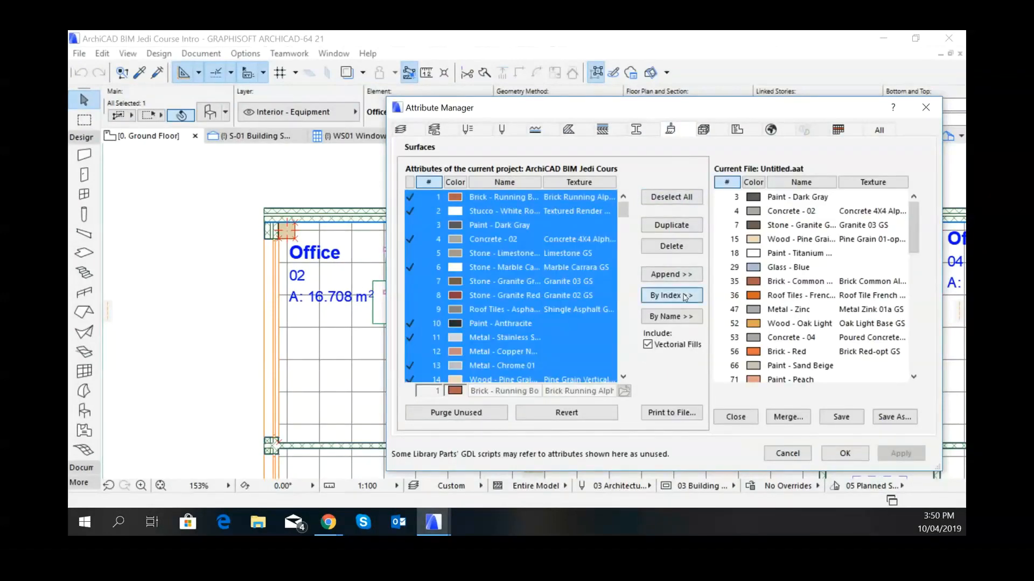
- Copy all project building materials and all zone categories by index into the attribute file
left_click(704, 129)
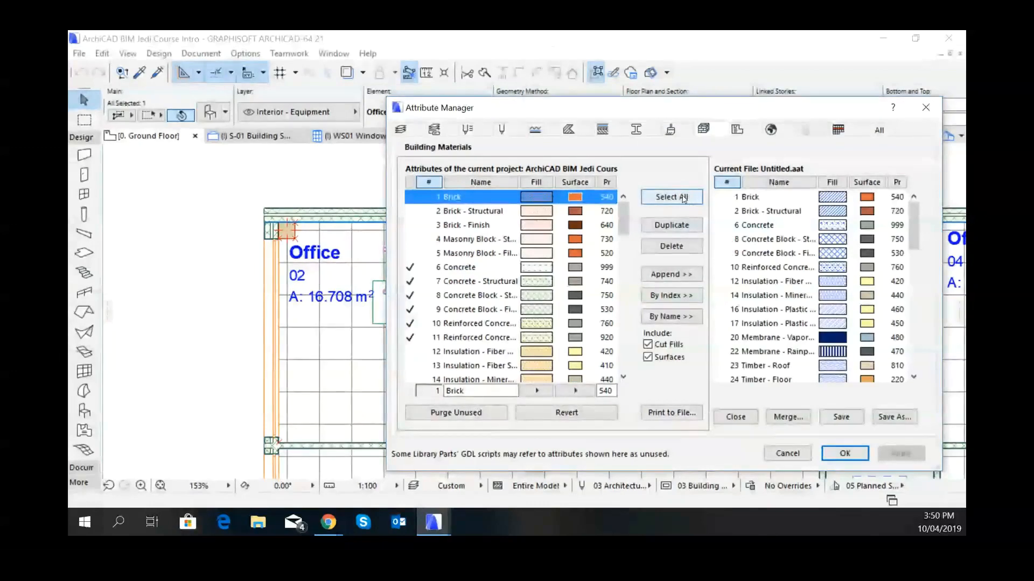
left_click(694, 197)
left_click(687, 298)
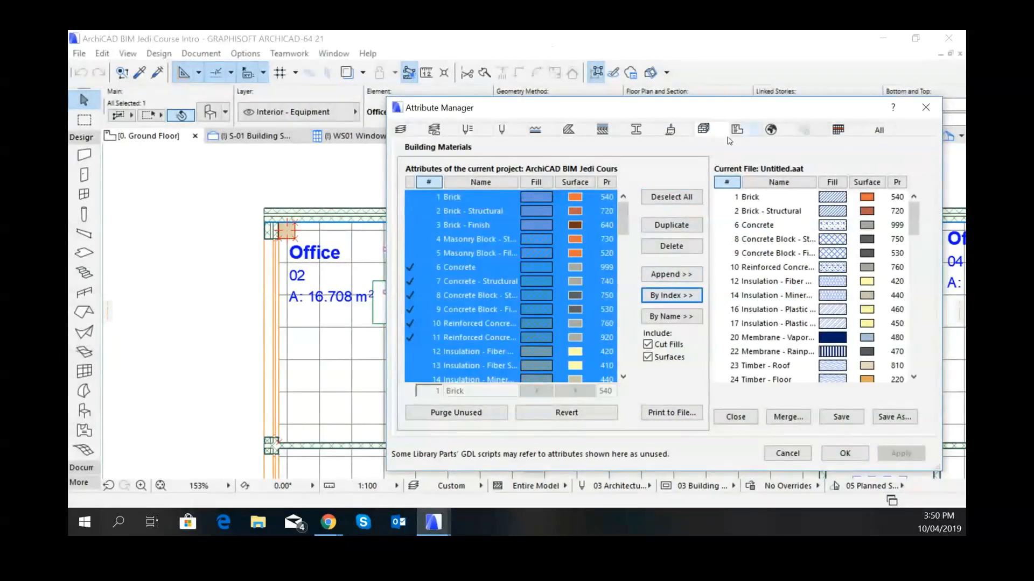
left_click(737, 129)
left_click(671, 197)
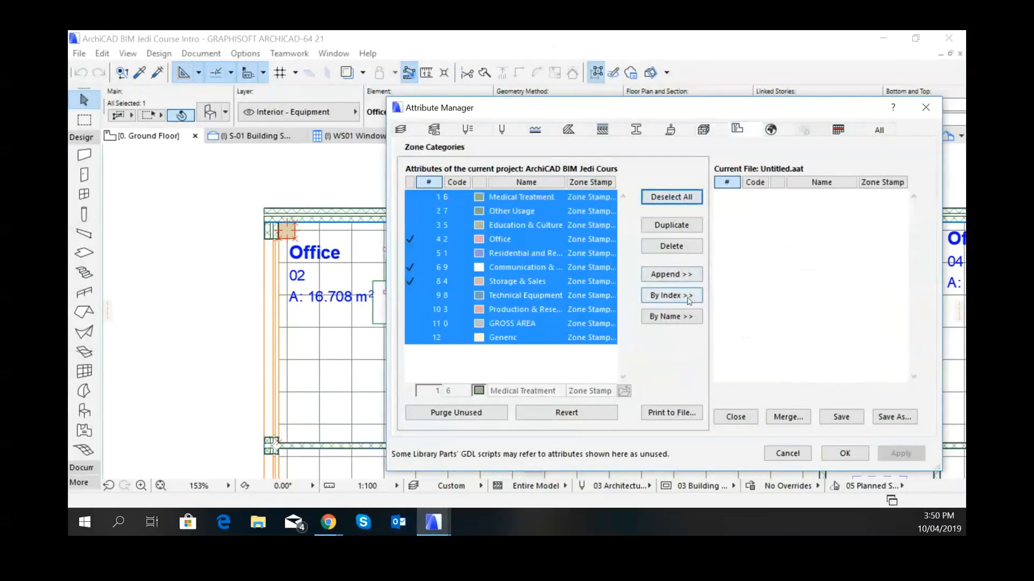
left_click(671, 295)
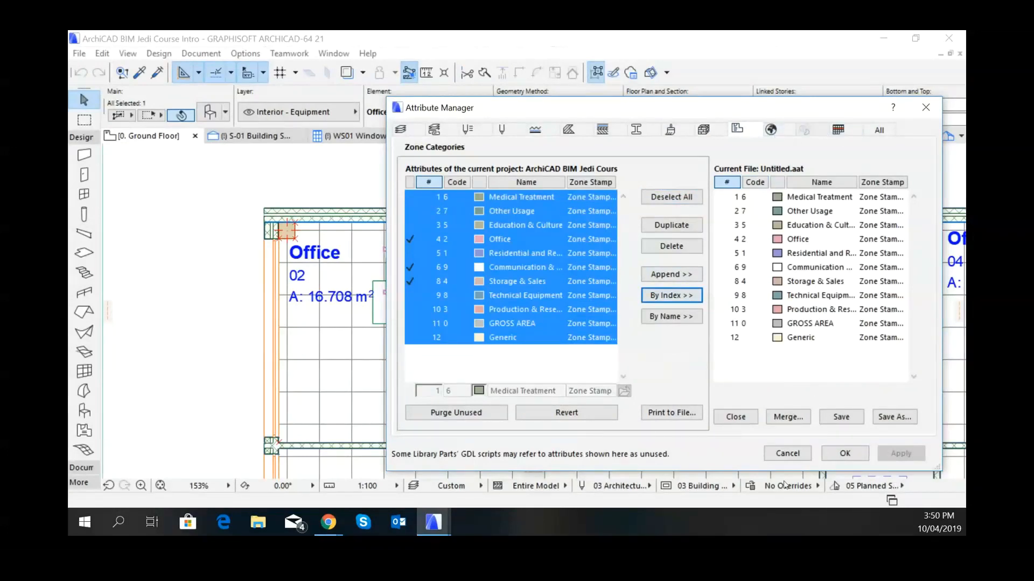
- Save the attribute file to the Desktop as BIM Jedi master and leave the Attribute Manager without applying project changes
left_click(899, 420)
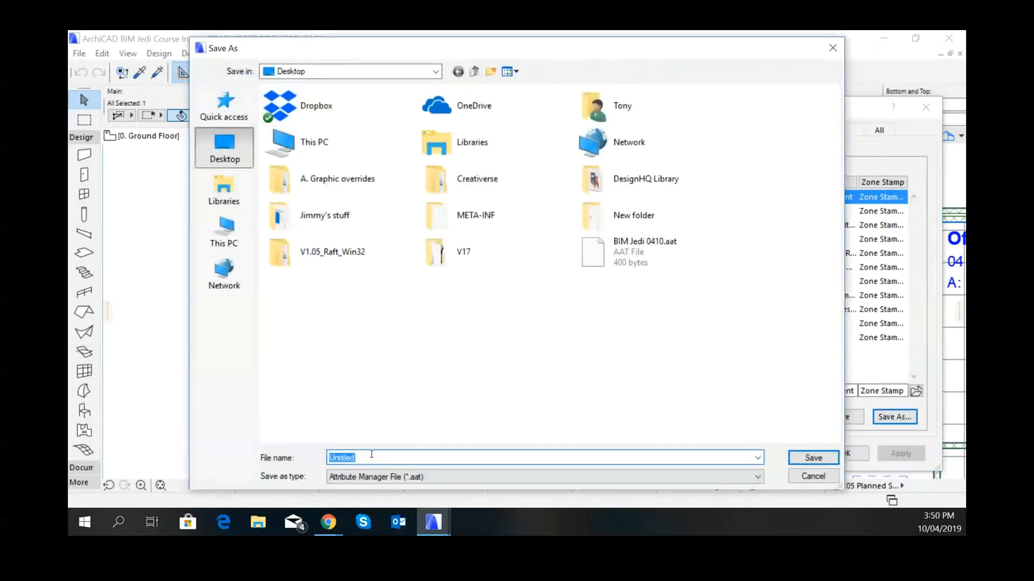
type("BIM ")
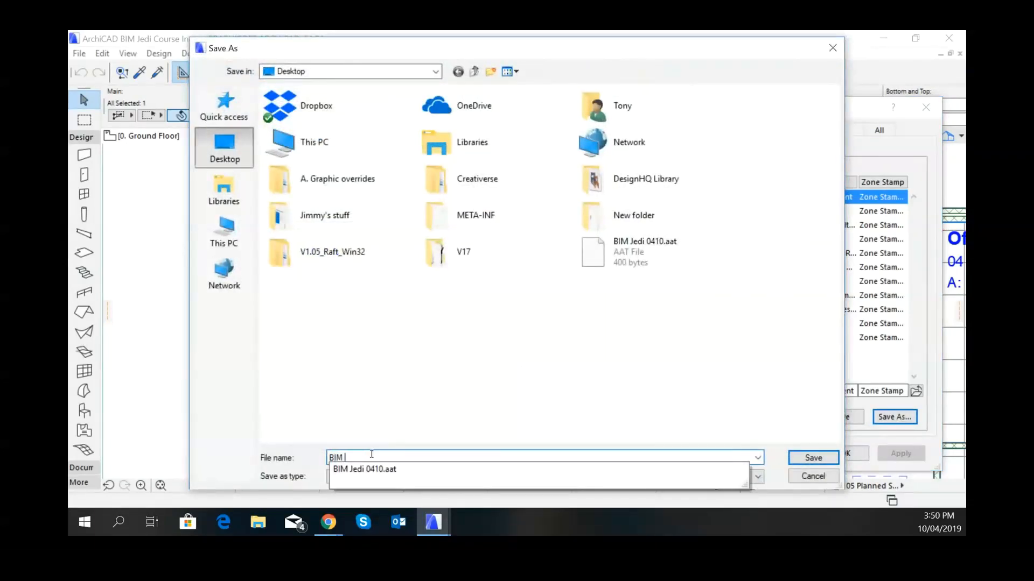
type("Jedi master")
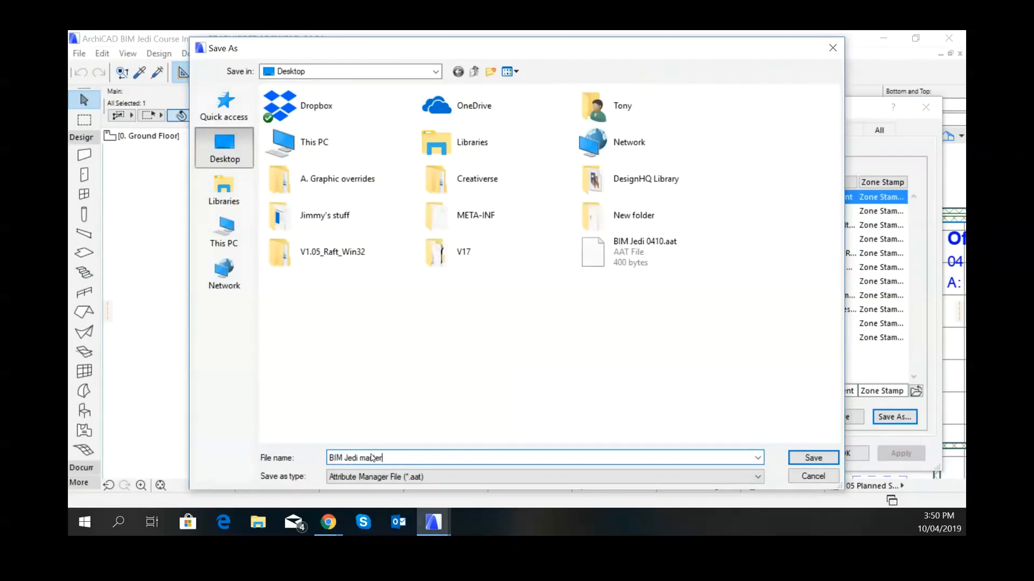
left_click(813, 457)
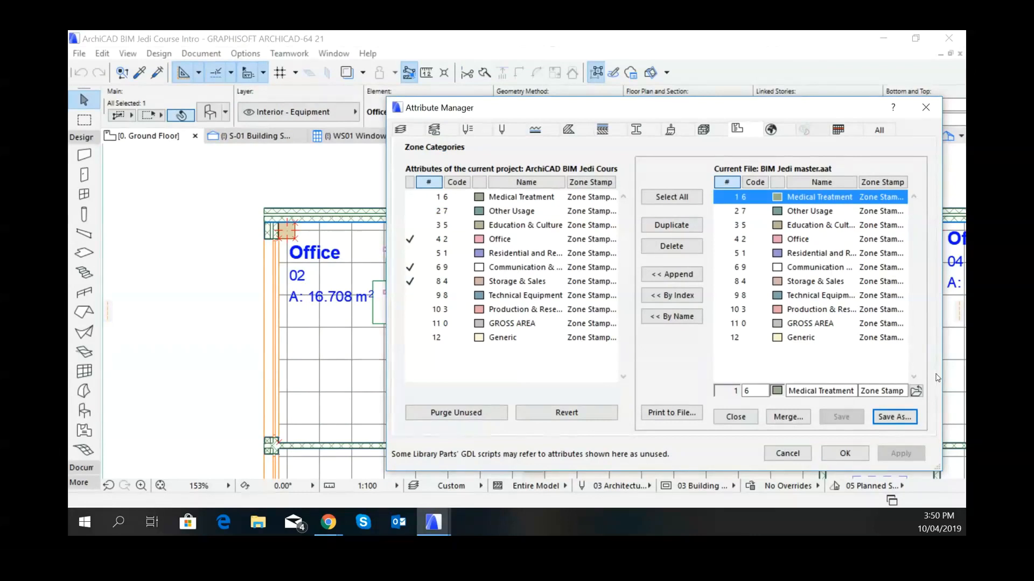
left_click(788, 454)
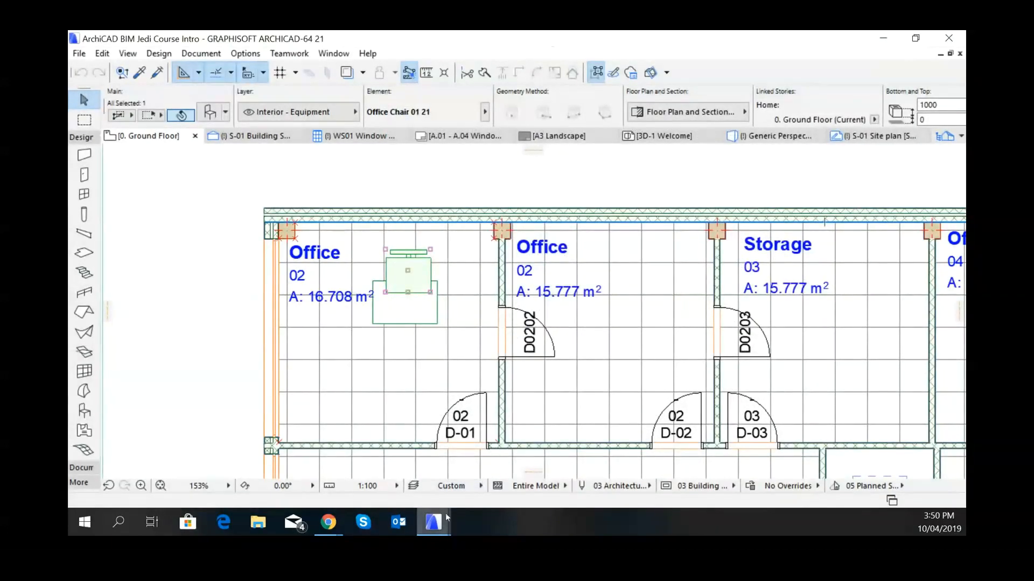
- Switch to the Office layout project and load BIM Jedi master.aat in its Attribute Manager
mouse_move(433, 523)
left_click(500, 472)
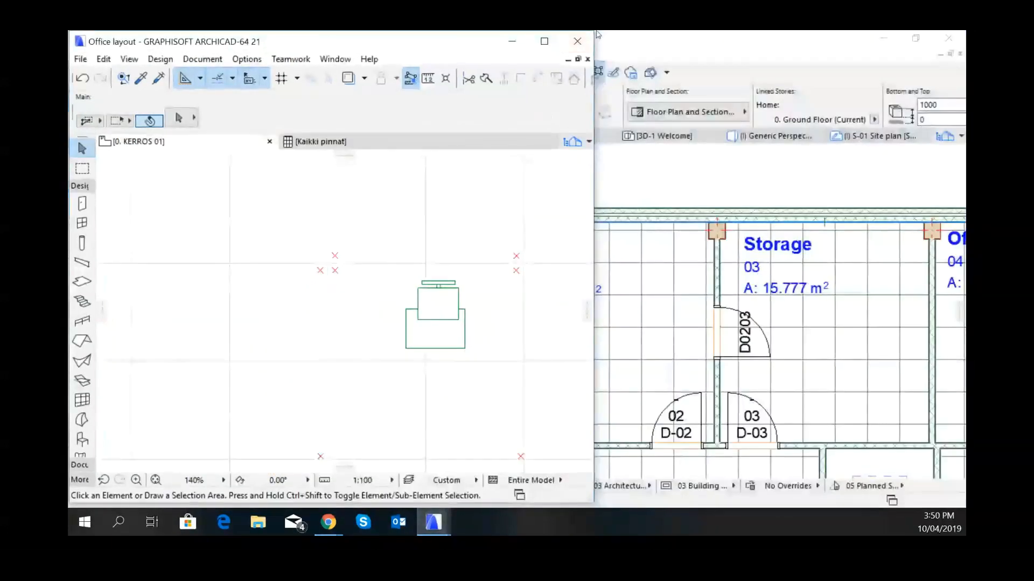
left_click(542, 39)
left_click(245, 53)
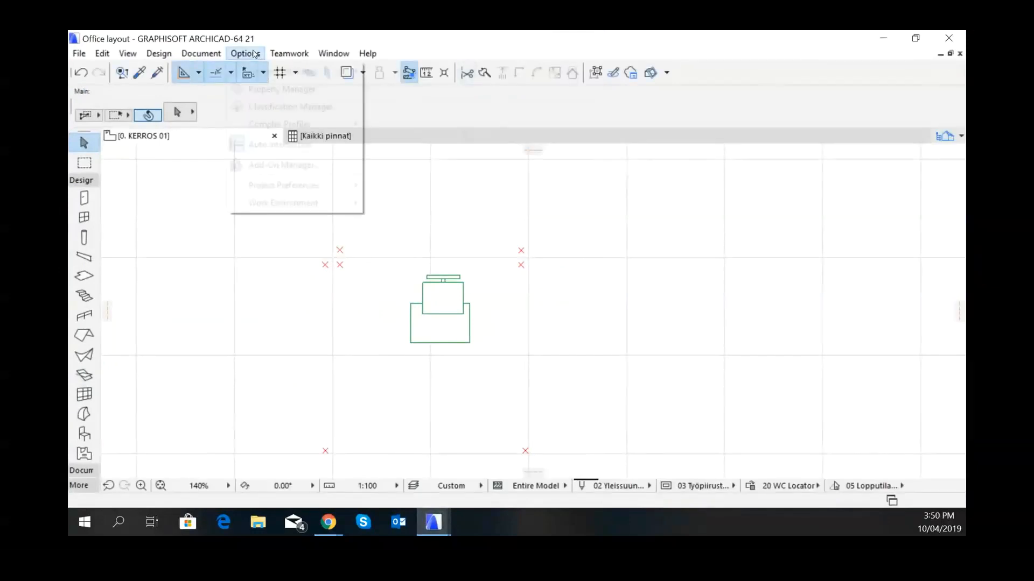
mouse_move(289, 70)
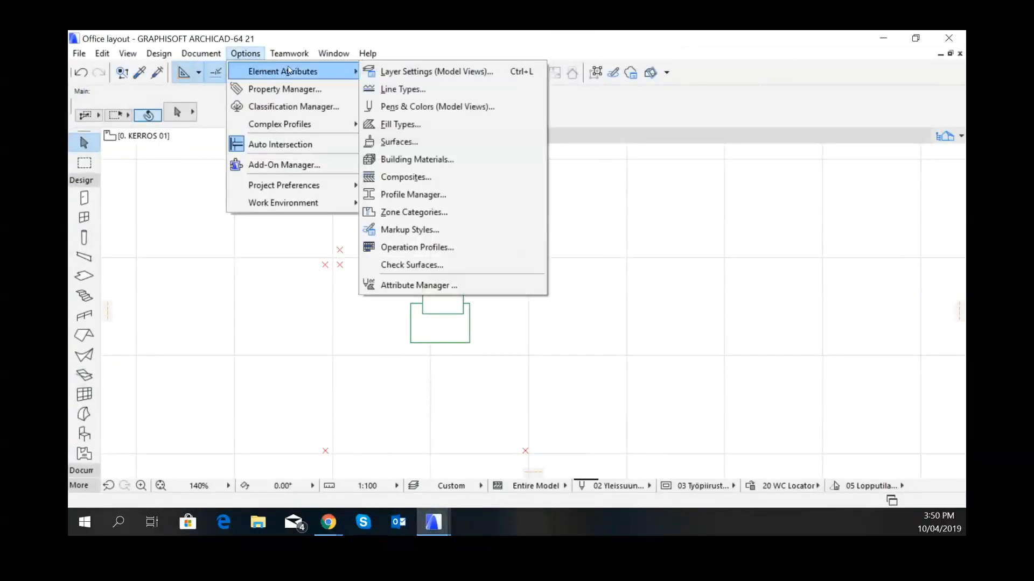
left_click(410, 285)
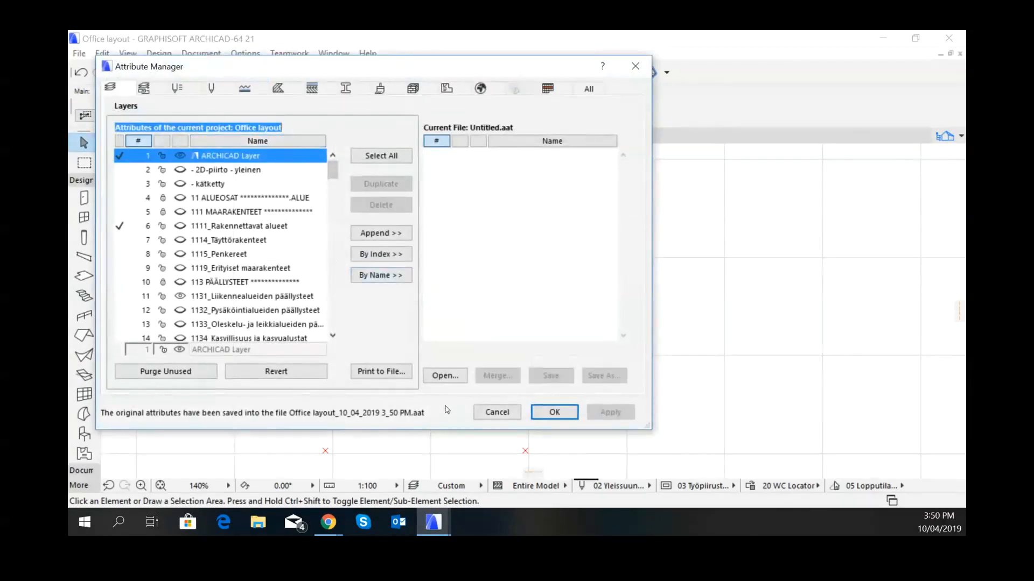
left_click(445, 376)
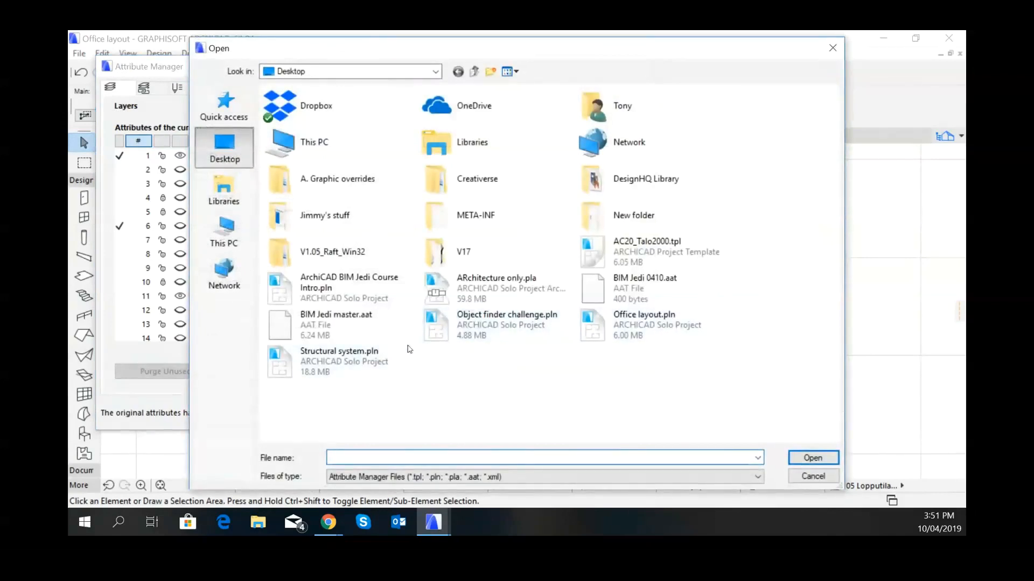
double_click(344, 322)
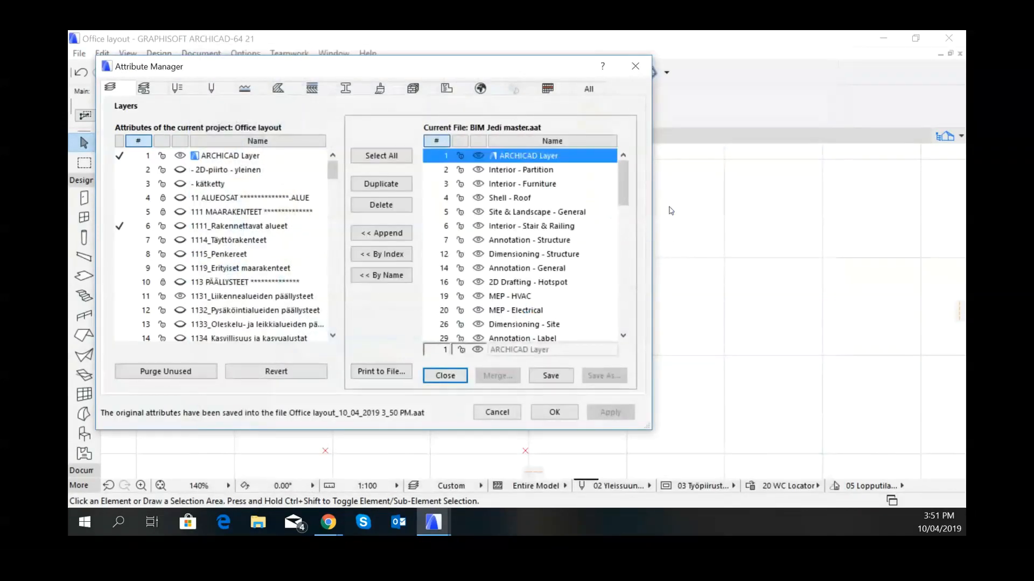
- Copy all layers of BIM Jedi master.aat by index over the Office layout project's existing layers
mouse_move(625, 183)
left_mouse_down()
mouse_move(624, 315)
mouse_move(624, 180)
left_mouse_up()
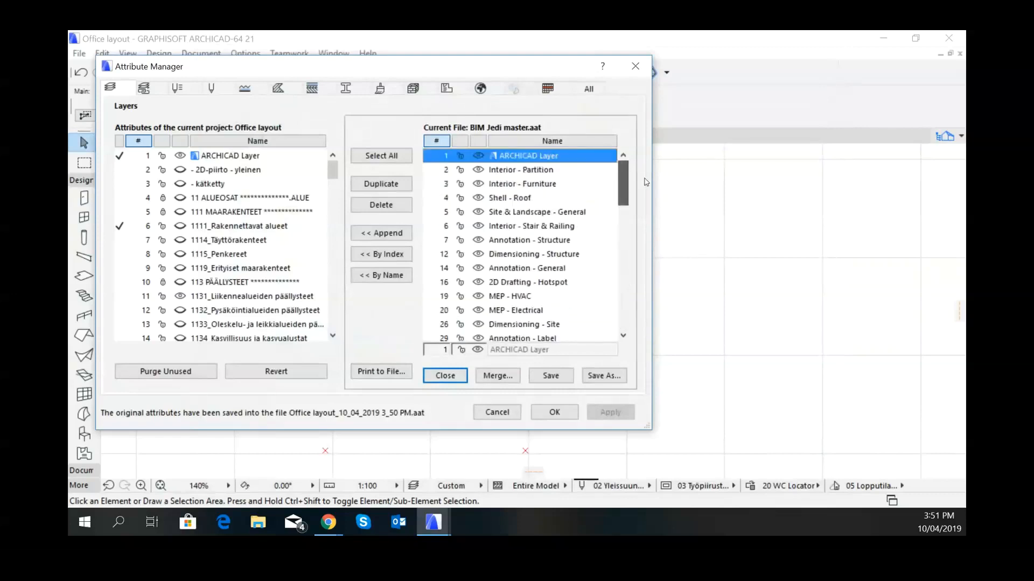
left_click(402, 156)
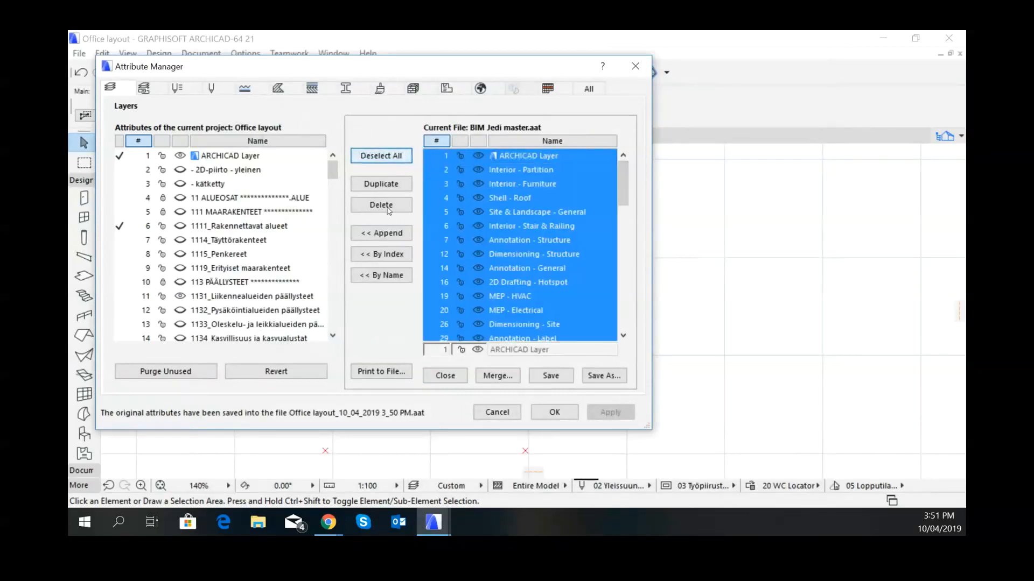
left_click(392, 254)
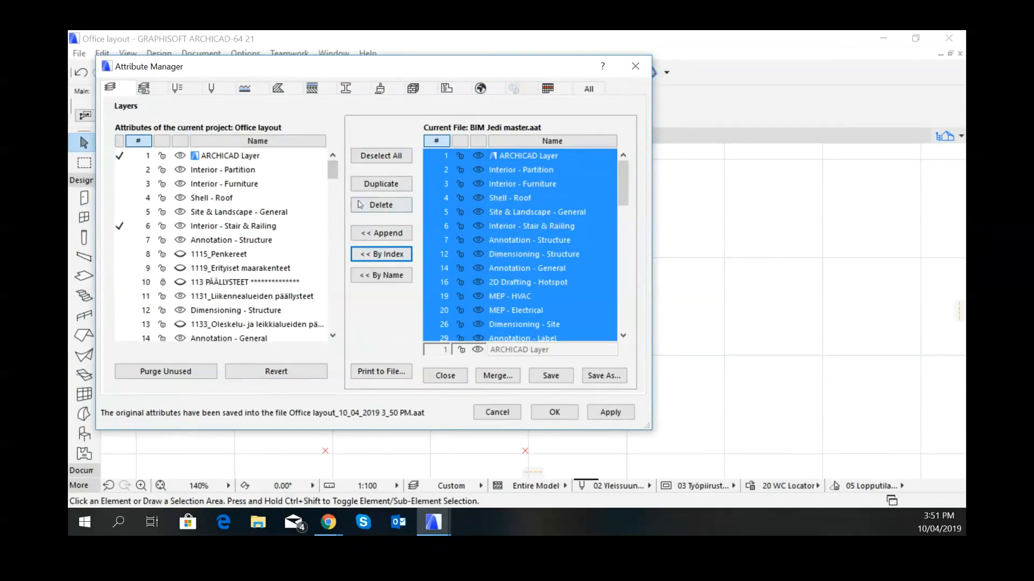
- Delete all deletable layers from the Office layout project's layer list
left_click(216, 253)
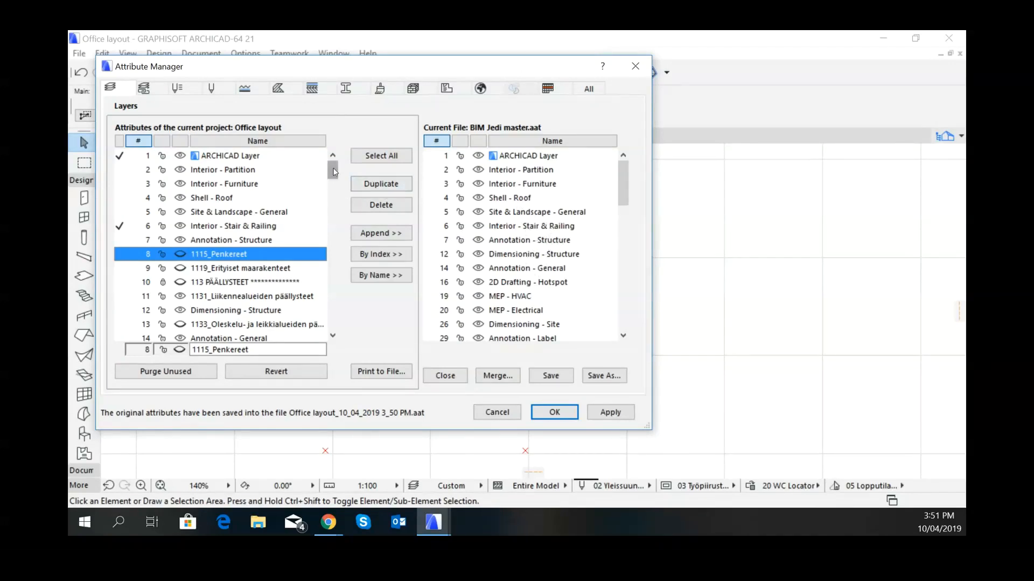
left_click(379, 156)
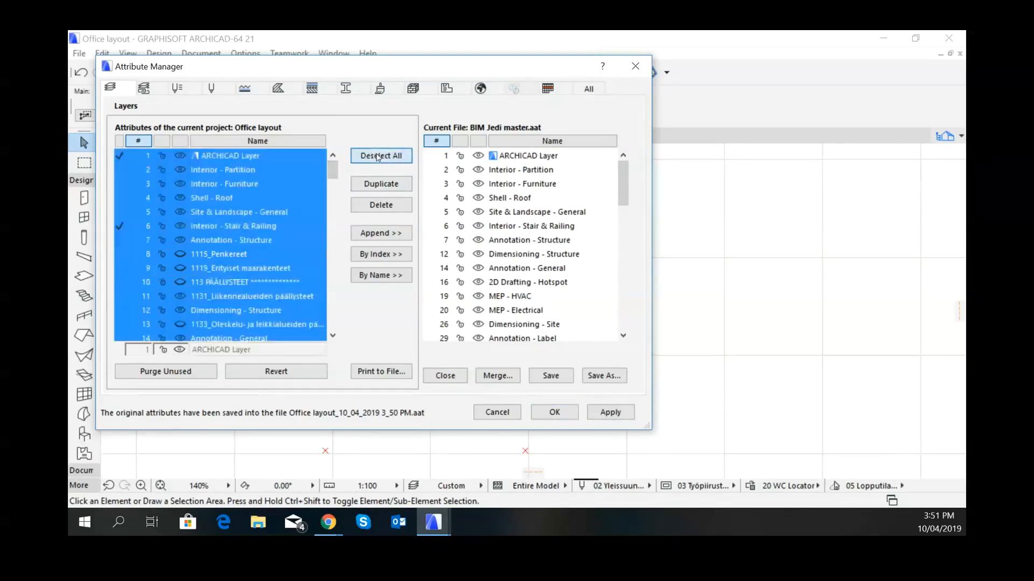
left_click(390, 207)
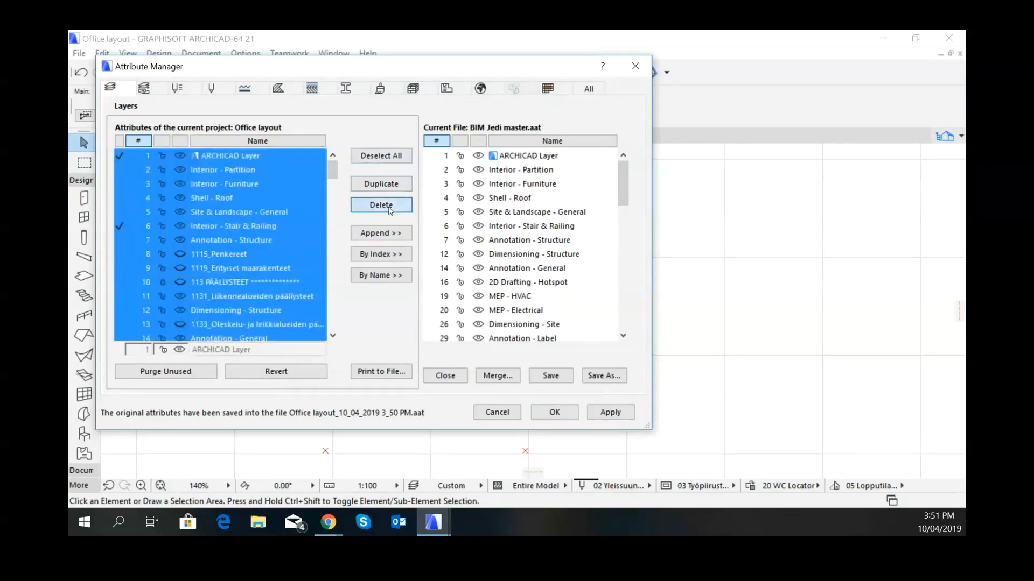
- Try to copy every master file layer, including ARCHICAD Layer, by index into the emptied Office layout list
left_click(511, 170)
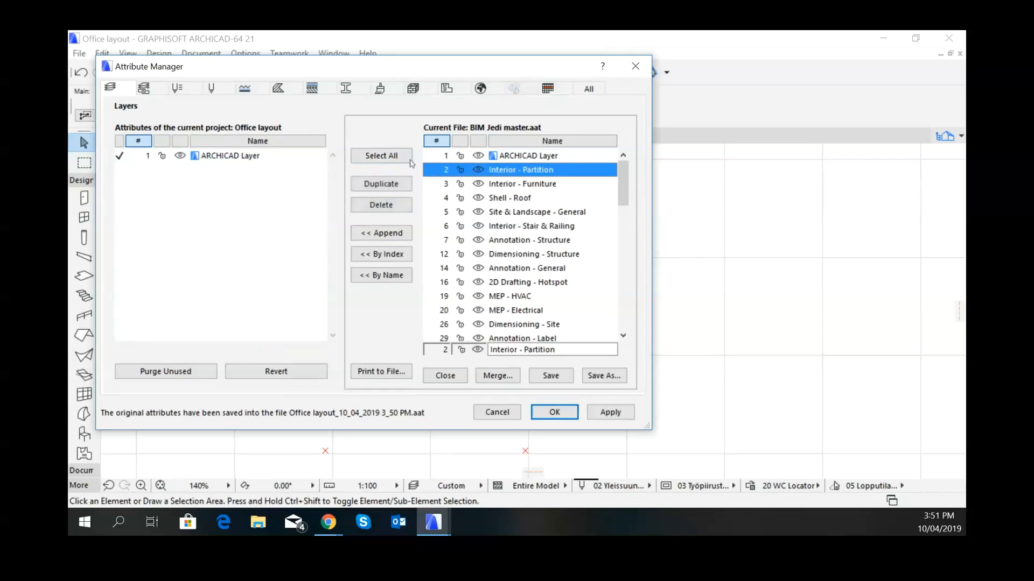
left_click(381, 156)
left_click(398, 253)
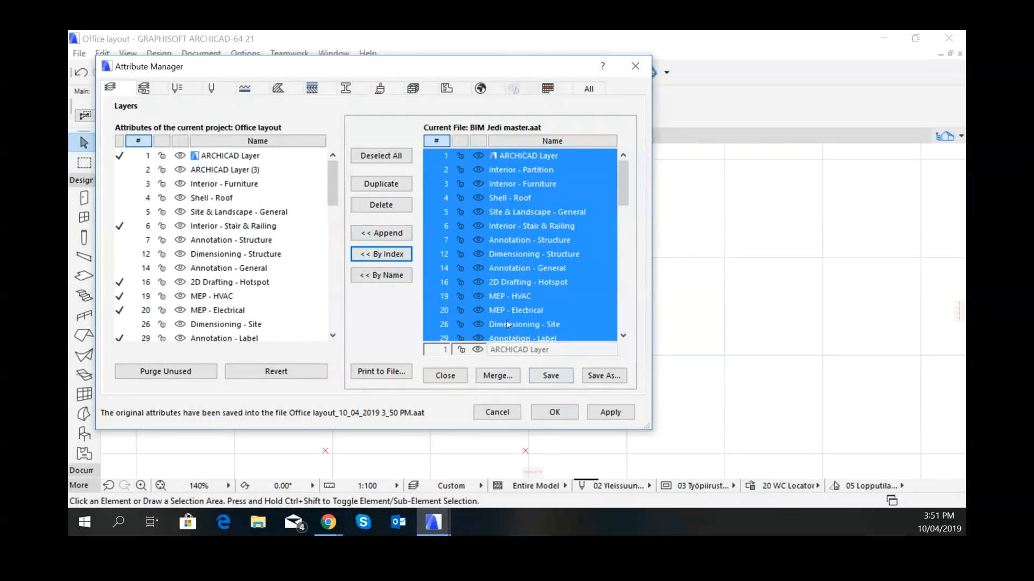
- Clear the imported layers, including ARCHICAD Layer (3), from the Office layout project
left_click(240, 171)
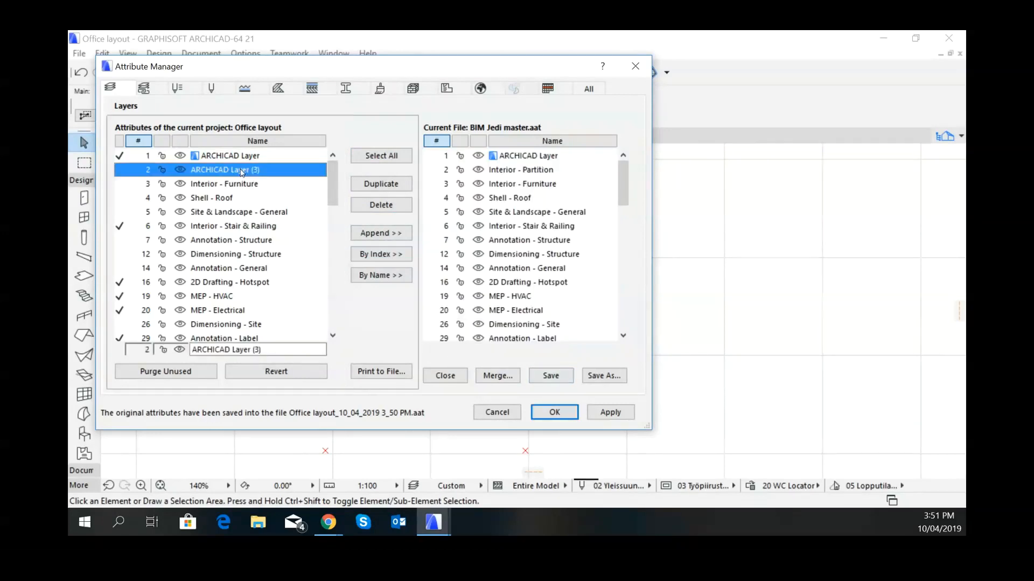
left_click(372, 155)
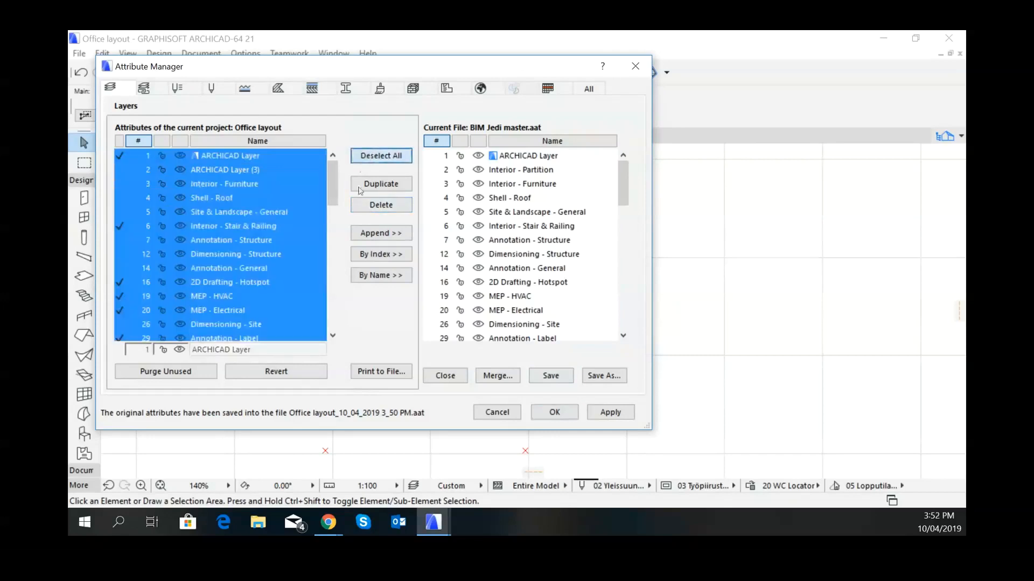
left_click(381, 205)
- Copy all master file layers except ARCHICAD Layer by index into the Office layout project
left_click(453, 170)
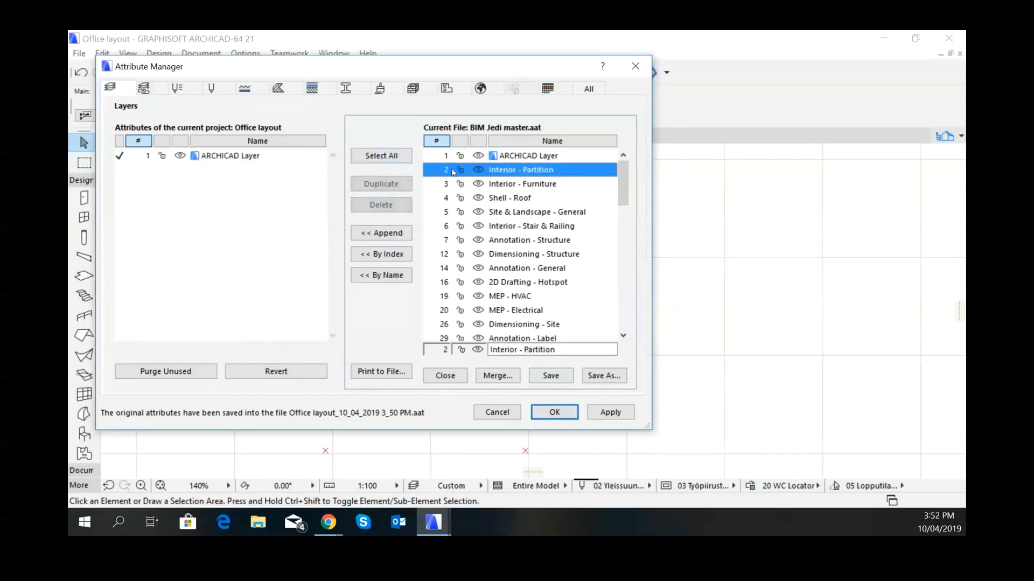
left_click(381, 156)
left_click(515, 157, "ctrl")
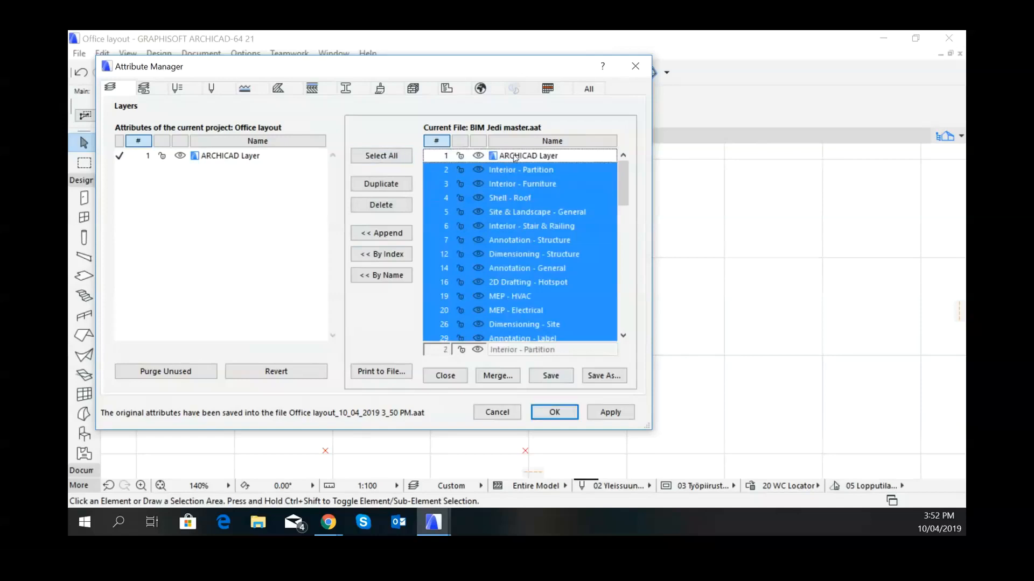
left_click(389, 256)
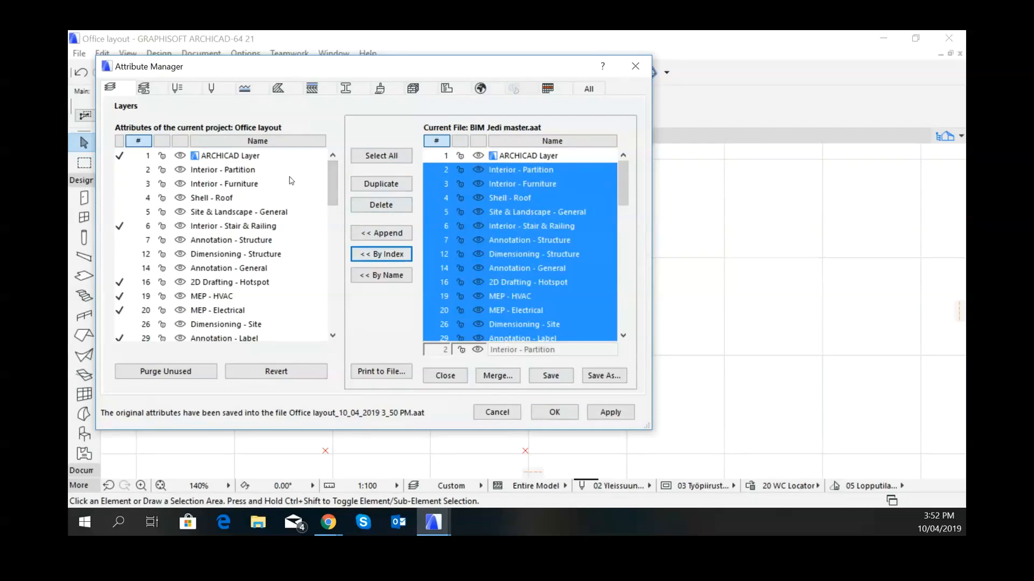
- Check the replaced layer list of the Office layout project and accept the attribute changes
scroll(292, 180, "down", 1)
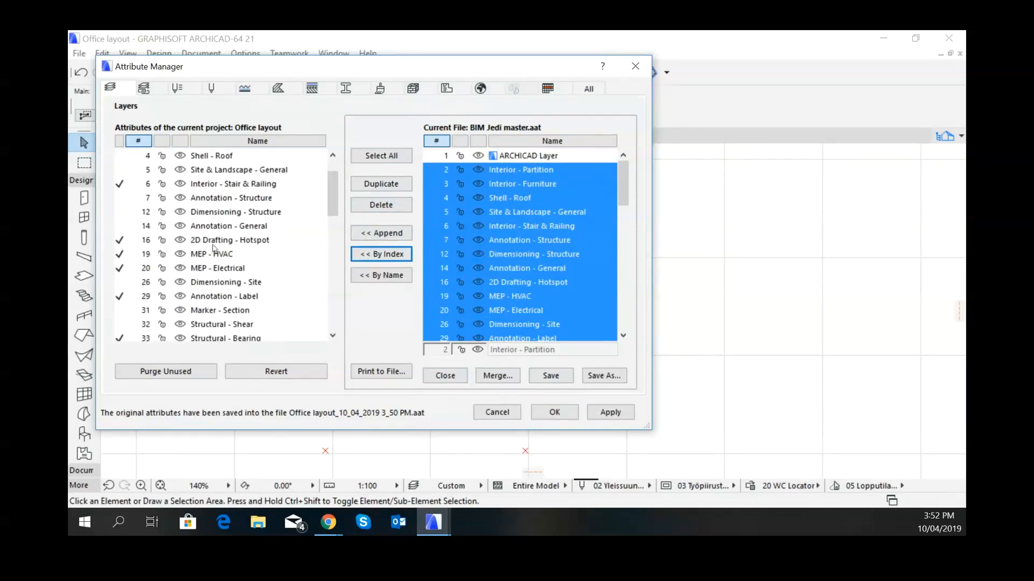
scroll(215, 250, "down", 7)
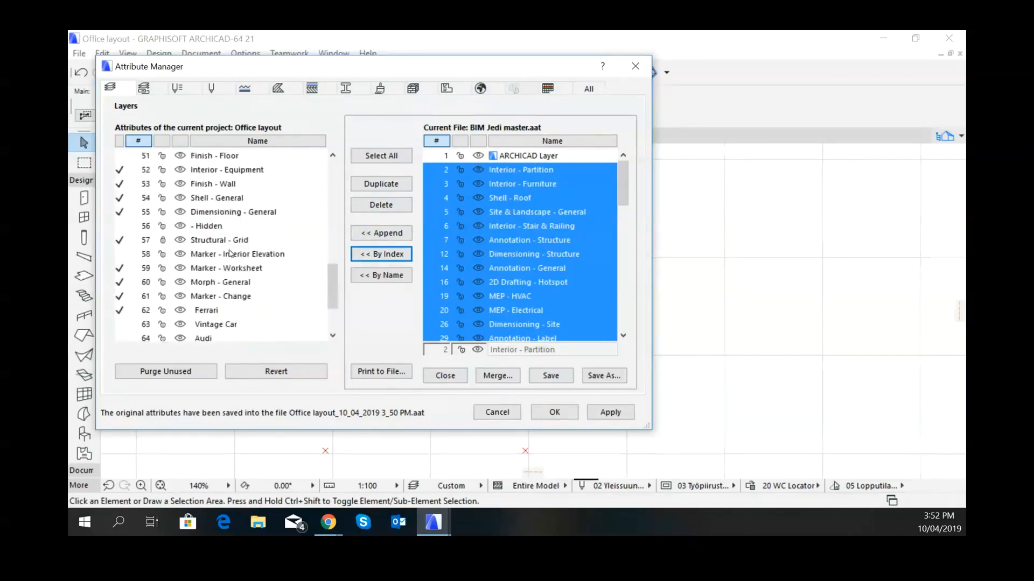
left_click(574, 416)
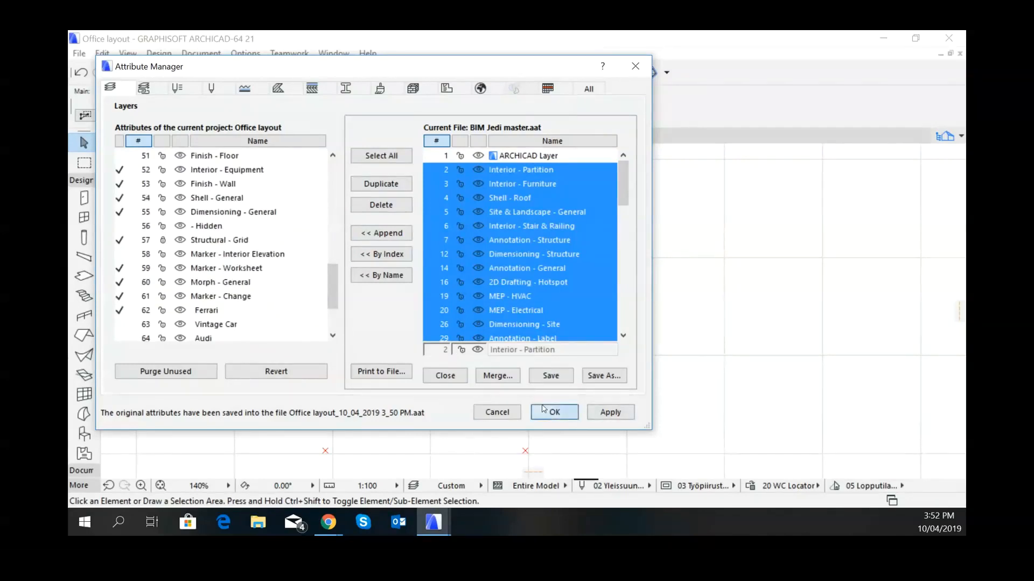
left_click(638, 400)
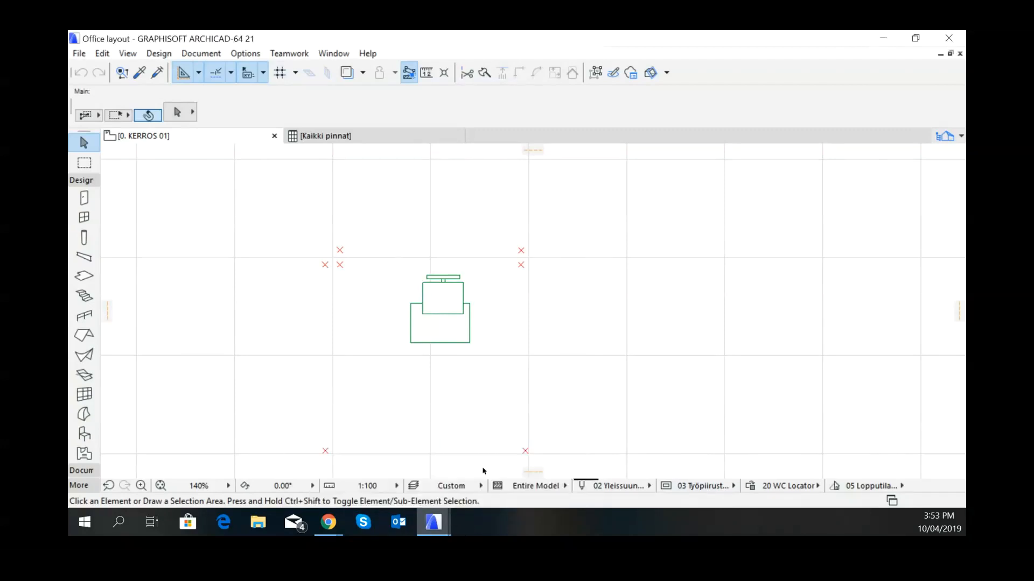
- Switch to the ArchiCAD BIM Jedi Course Intro project and select the hotlinked office chair in the first Office room
left_click(391, 473)
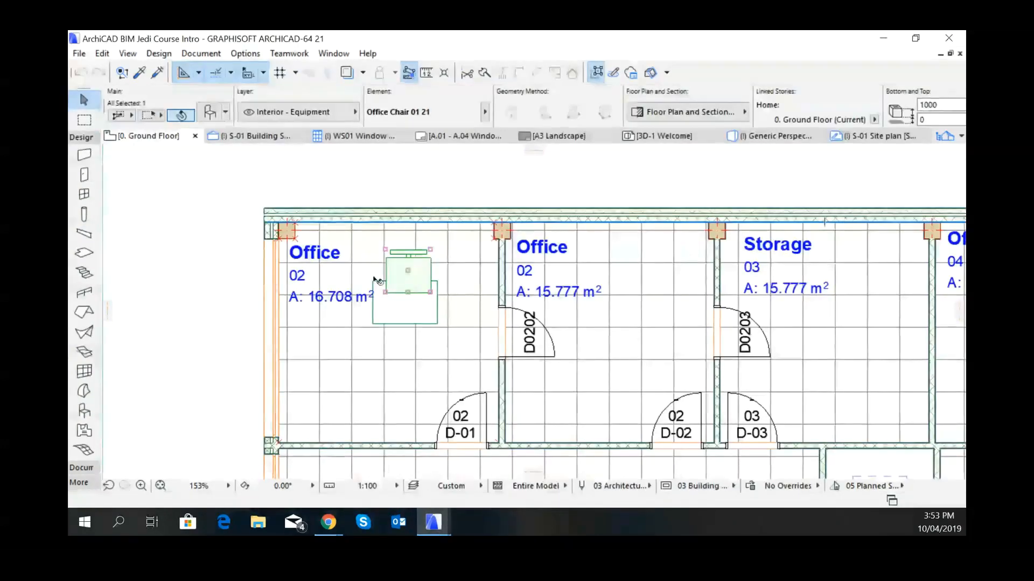
left_click(451, 230)
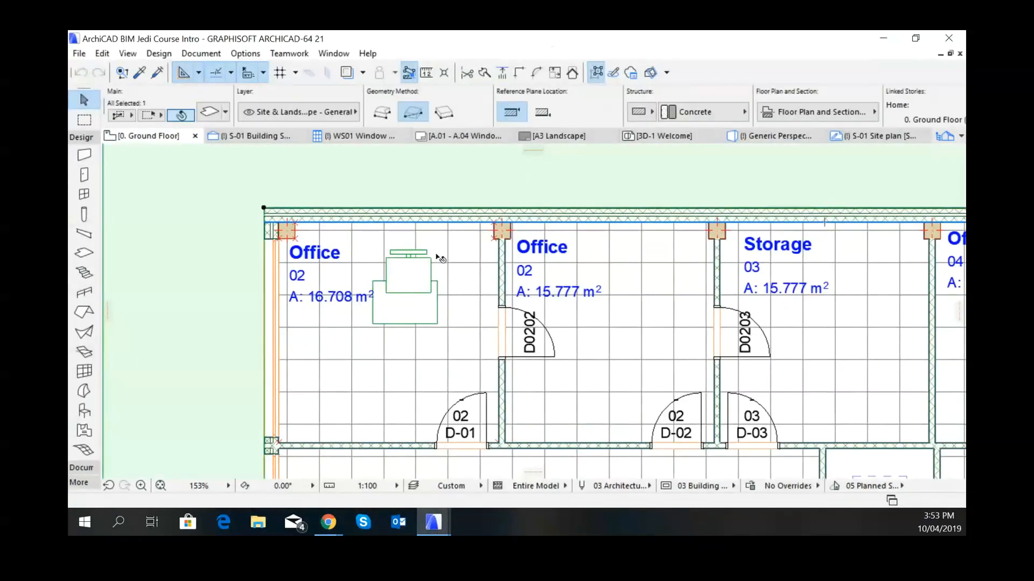
left_click(432, 251)
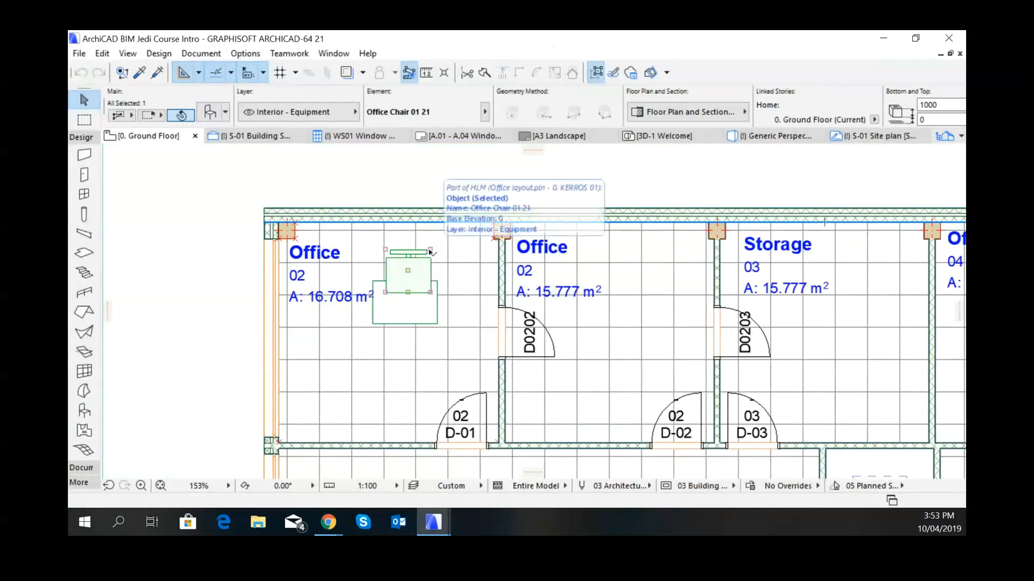
- Inspect the hotlink selection settings and master layer choices for the chair's Office layout module, leave without changes and deselect the chair
left_click(77, 54)
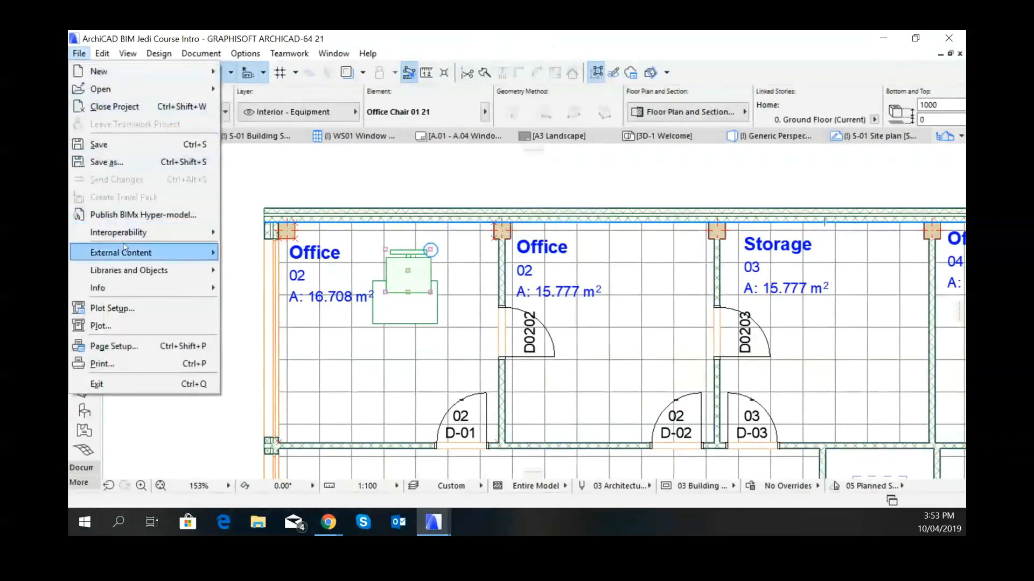
mouse_move(124, 248)
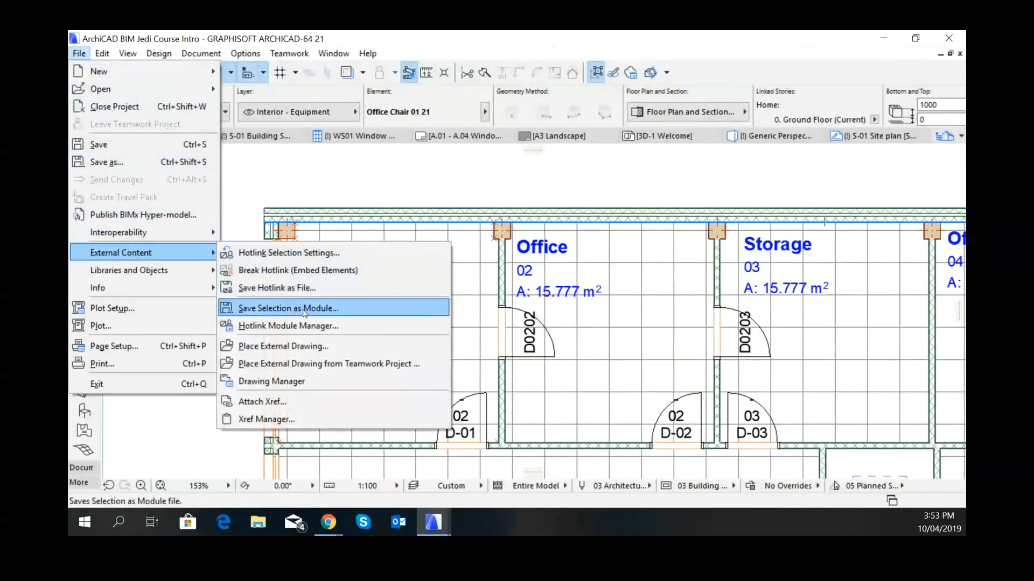
left_click(312, 254)
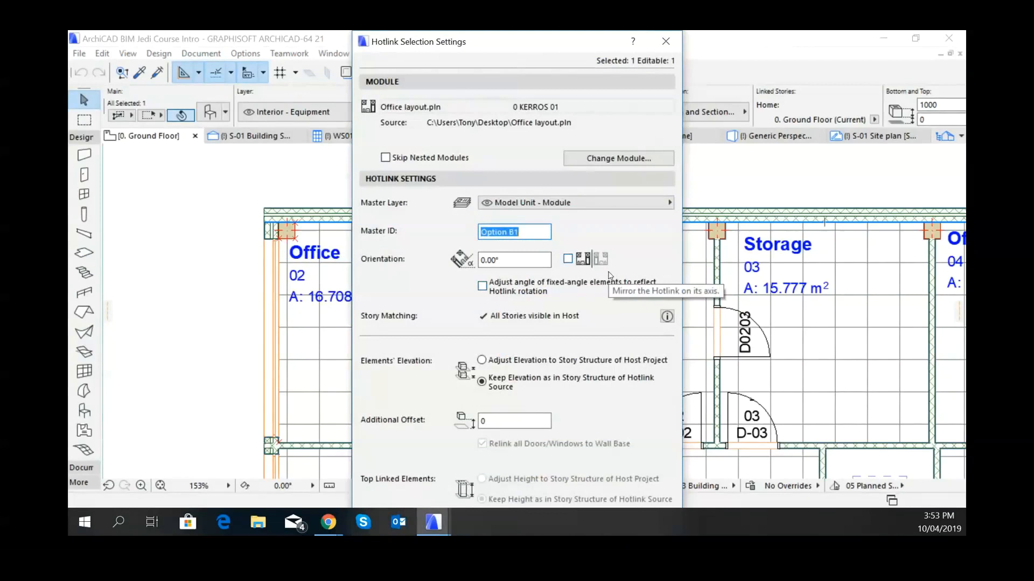
left_click(595, 208)
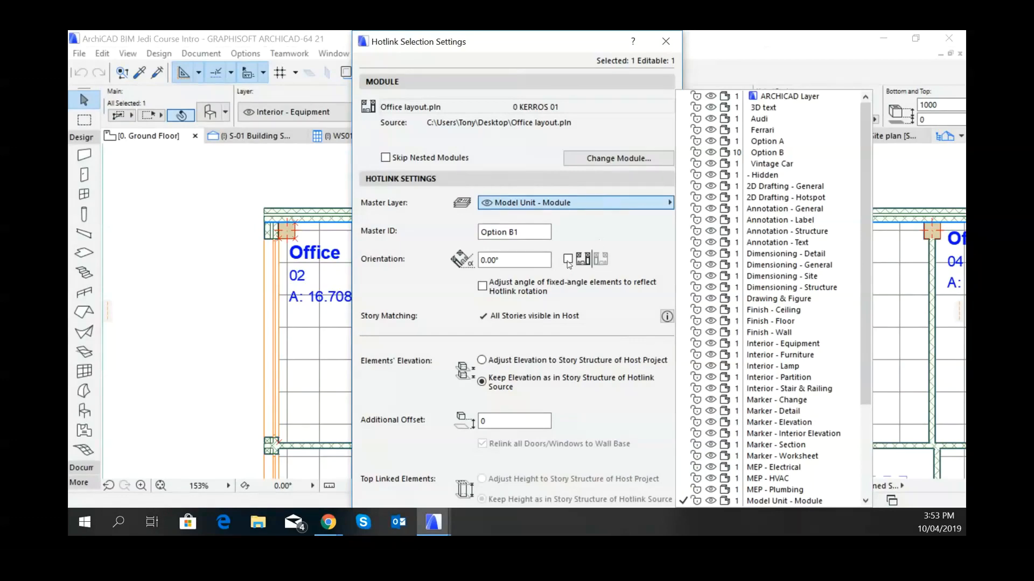
left_click(635, 238)
left_click(666, 41)
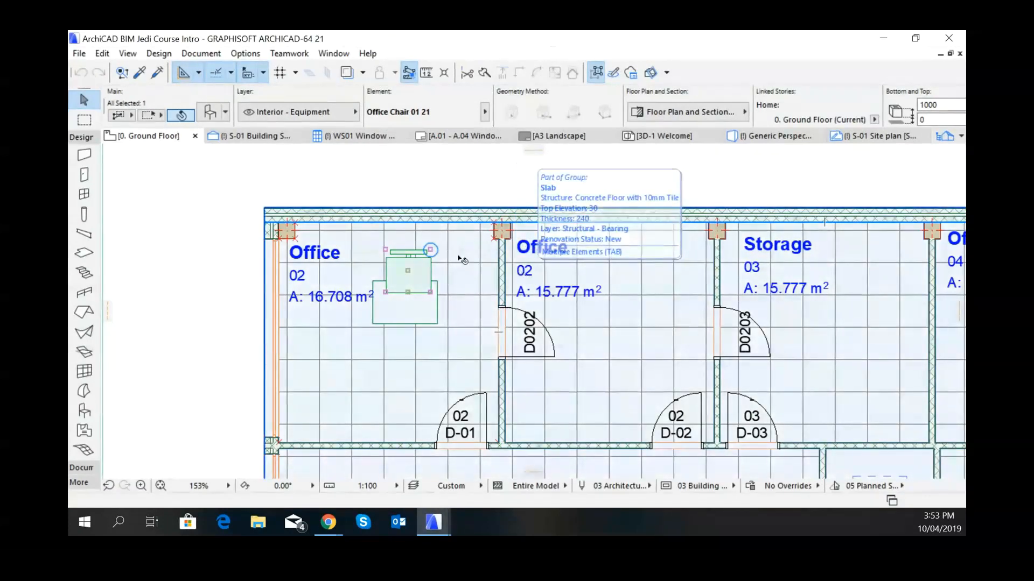
left_click(445, 200)
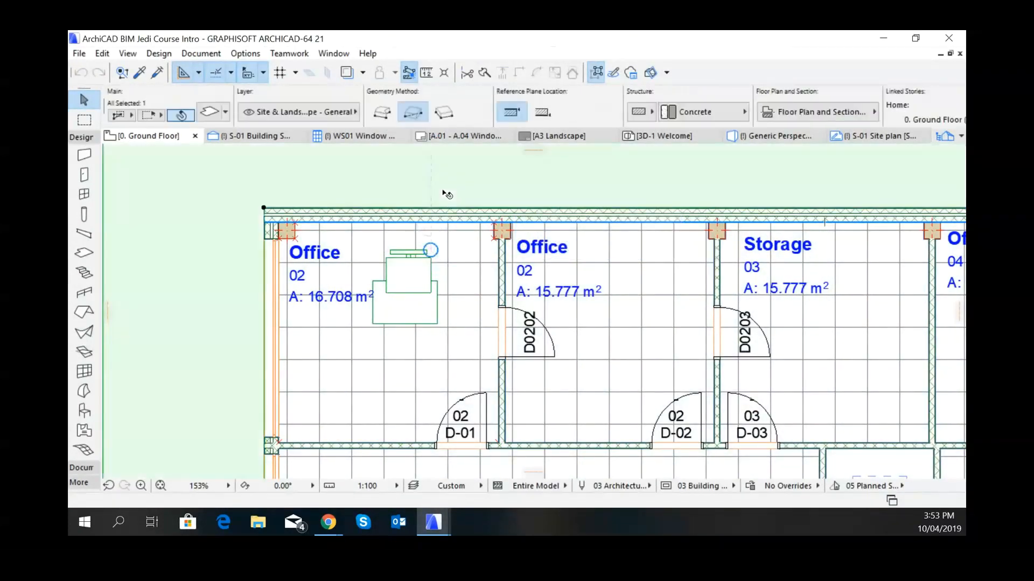